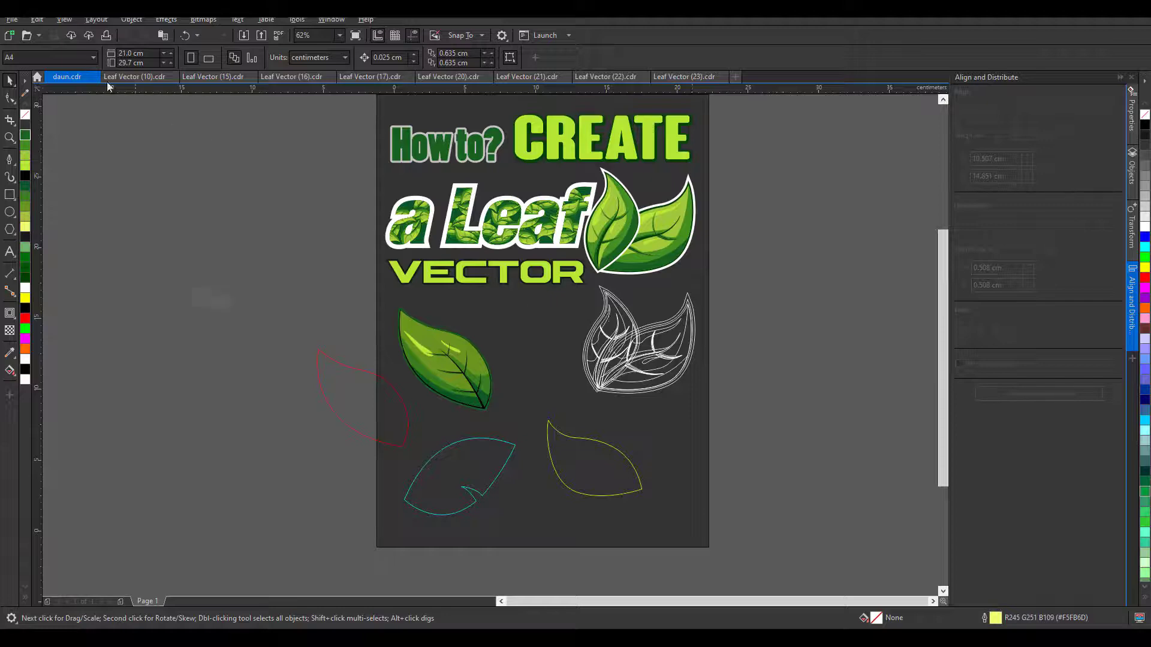
Step: Browse the Leaf Vector example drawings (10, 15, 16, 17) and cycle on to Leaf Vector (22)
{"action": "left_click", "coordinate": [127, 82]}
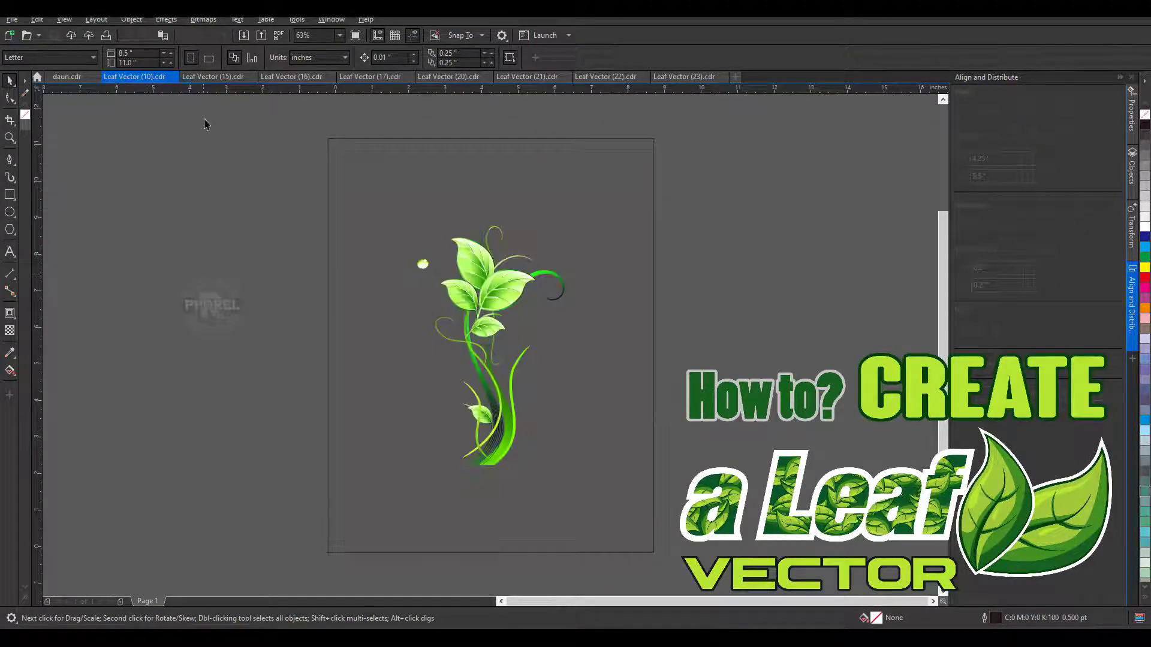
{"action": "left_click", "coordinate": [210, 75]}
{"action": "left_click", "coordinate": [260, 79]}
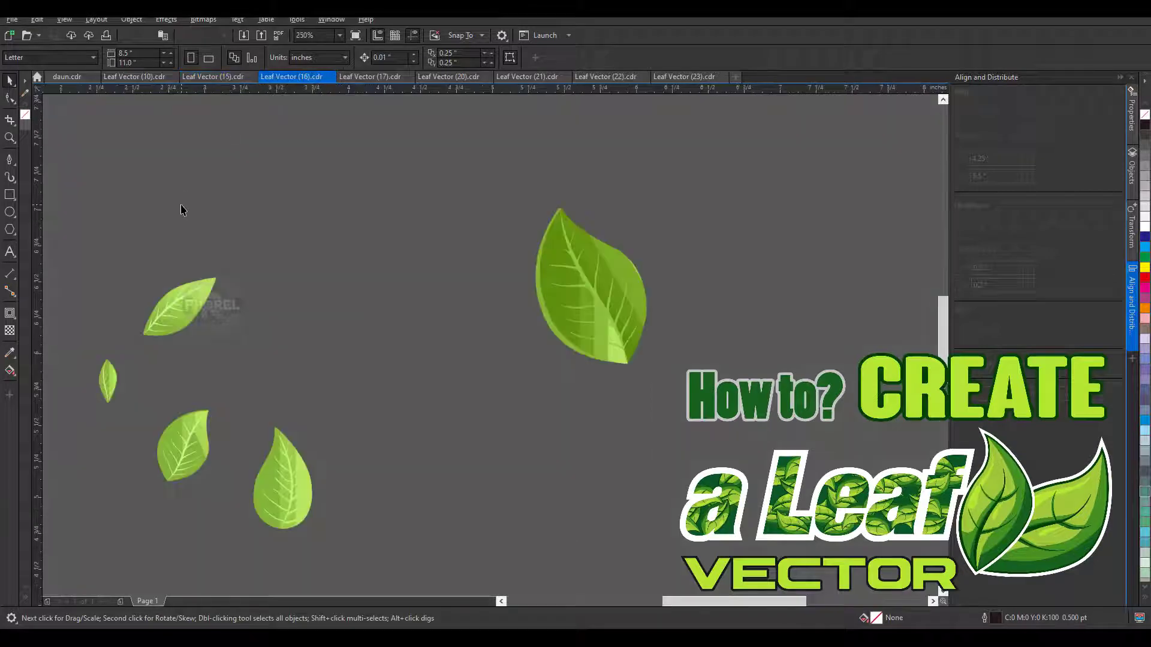
{"action": "left_click", "coordinate": [375, 79]}
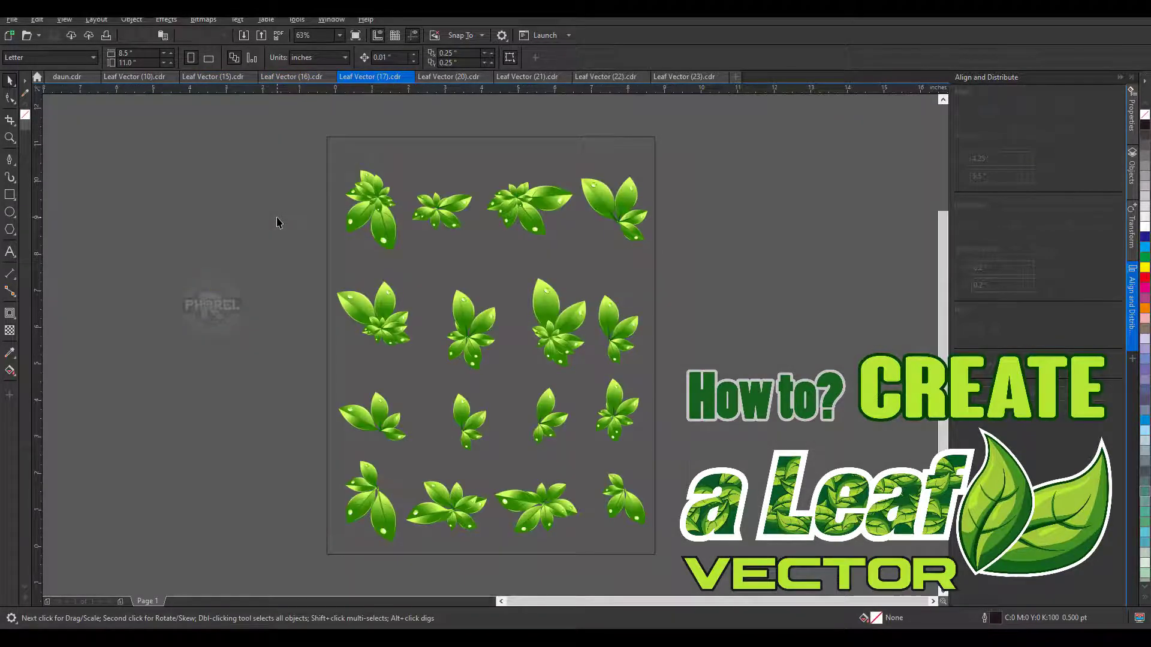
{"action": "key", "text": "ctrl+Tab"}
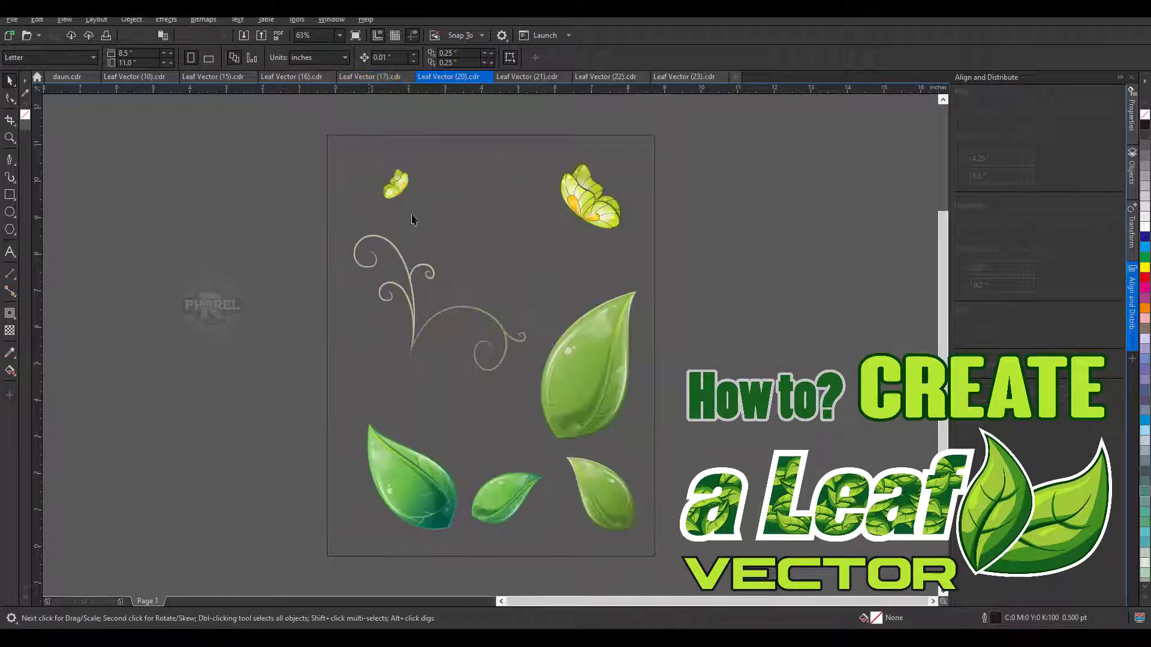
{"action": "key", "text": "ctrl+Tab"}
{"action": "key", "text": "ctrl+Tab"}
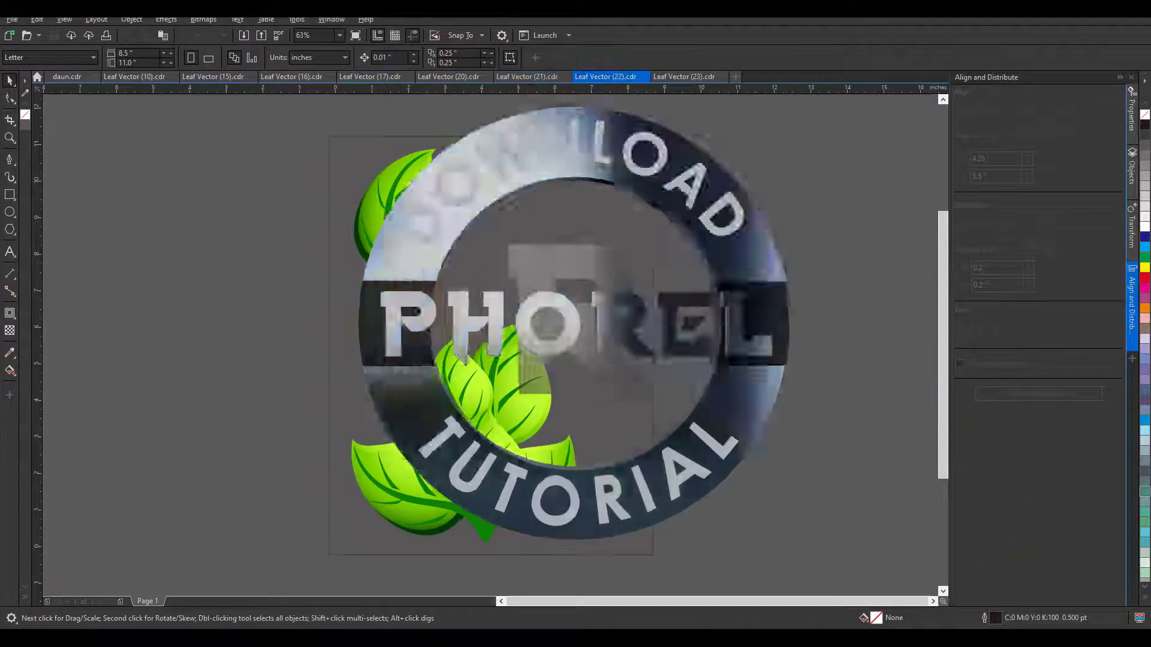
{"action": "key", "text": "ctrl+Tab"}
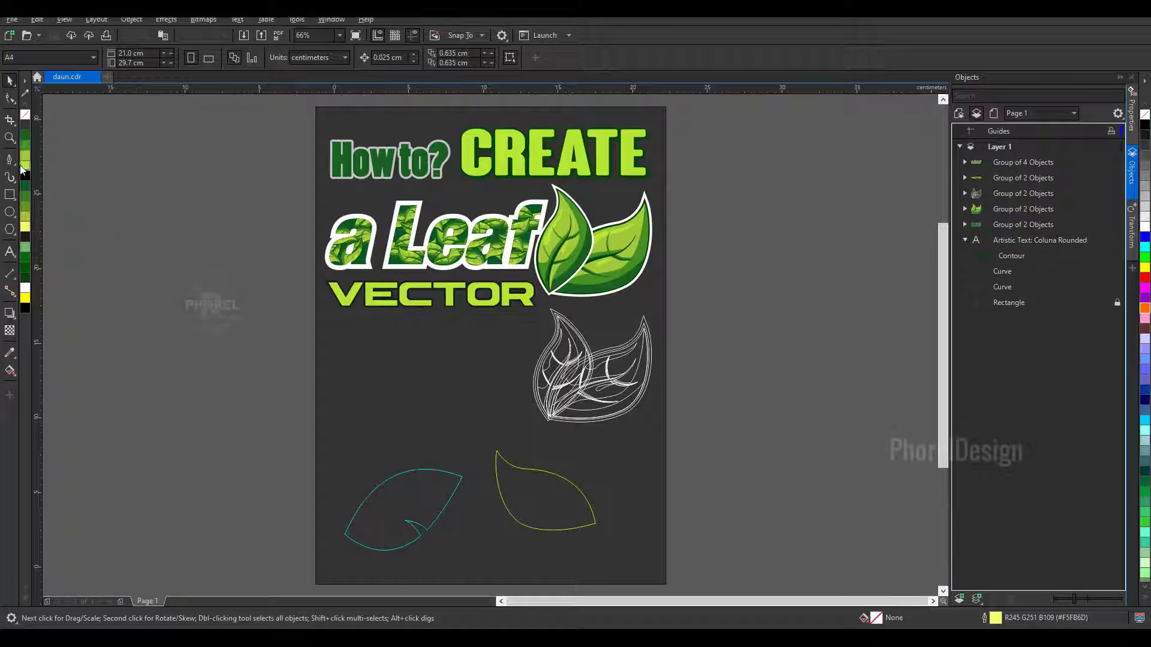
Step: With the Pen tool, draw a closed leaf outline with curved sides and a sharp tip
{"action": "left_click", "coordinate": [14, 162]}
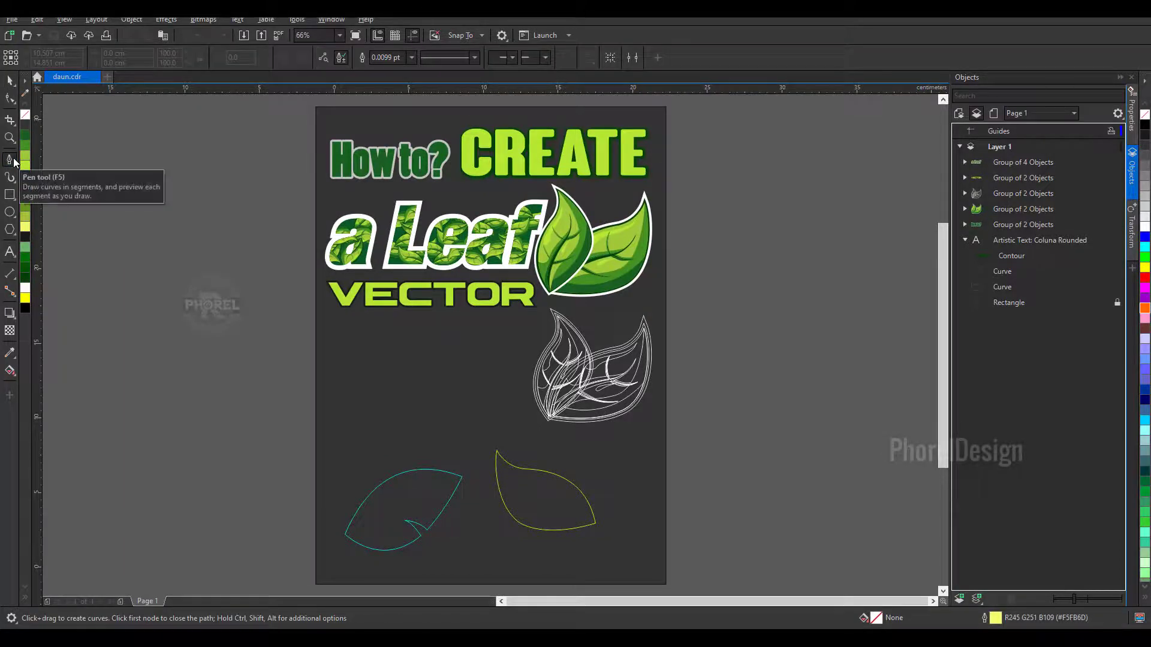
{"action": "left_click", "coordinate": [15, 163]}
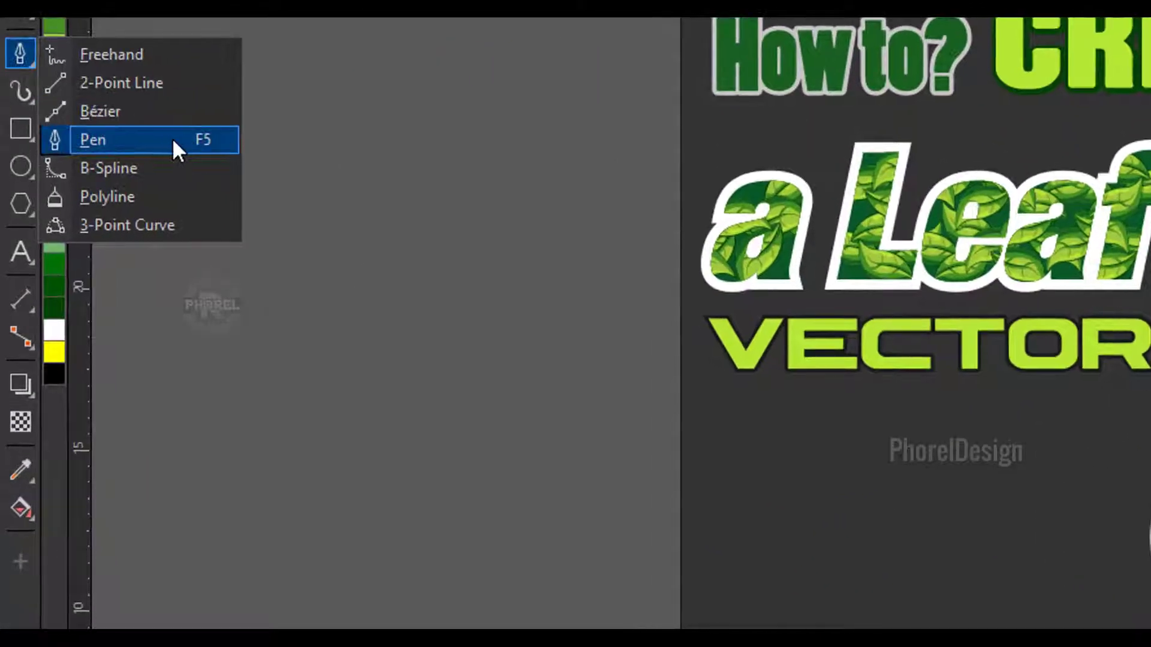
{"action": "left_click", "coordinate": [166, 143]}
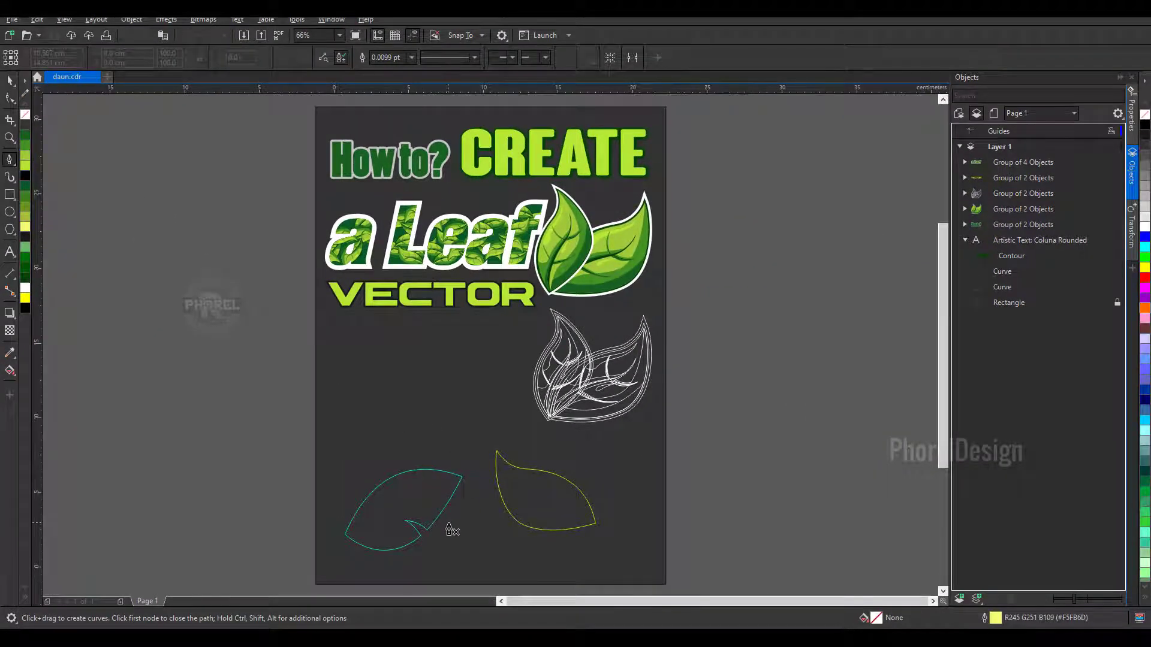
{"action": "scroll", "coordinate": [450, 528], "scroll_direction": "up", "scroll_amount": 3}
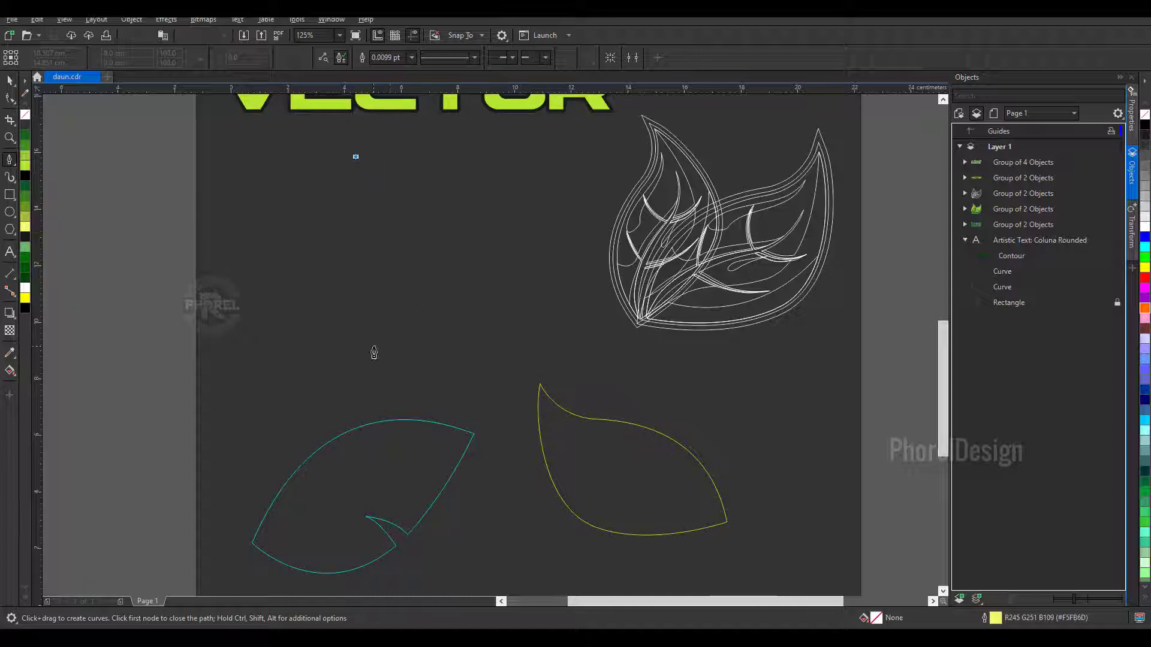
{"action": "mouse_move", "coordinate": [373, 348]}
{"action": "left_mouse_down"}
{"action": "mouse_move", "coordinate": [204, 469]}
{"action": "mouse_move", "coordinate": [290, 462]}
{"action": "left_mouse_up"}
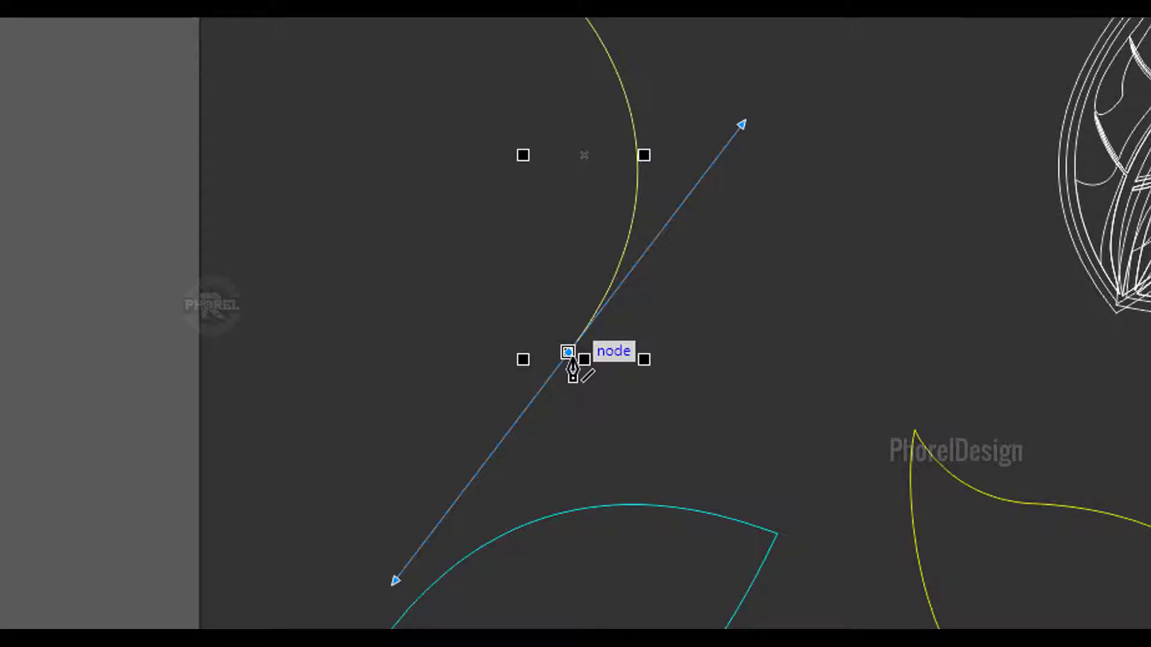
{"action": "left_click", "coordinate": [569, 355]}
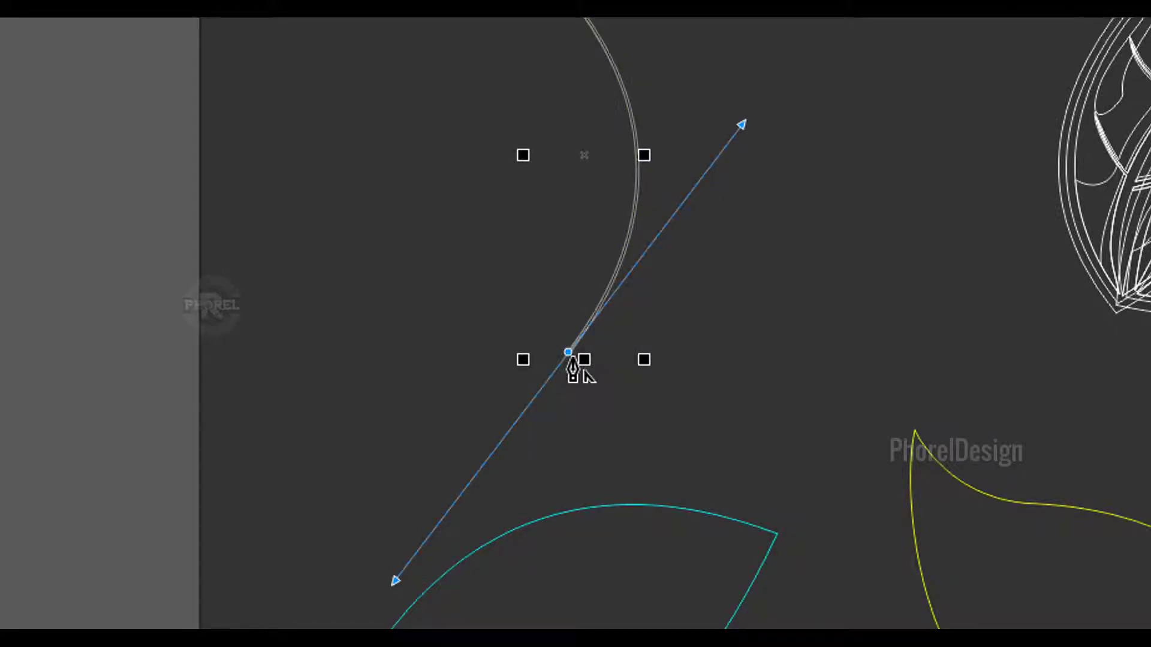
{"action": "left_click", "coordinate": [569, 355]}
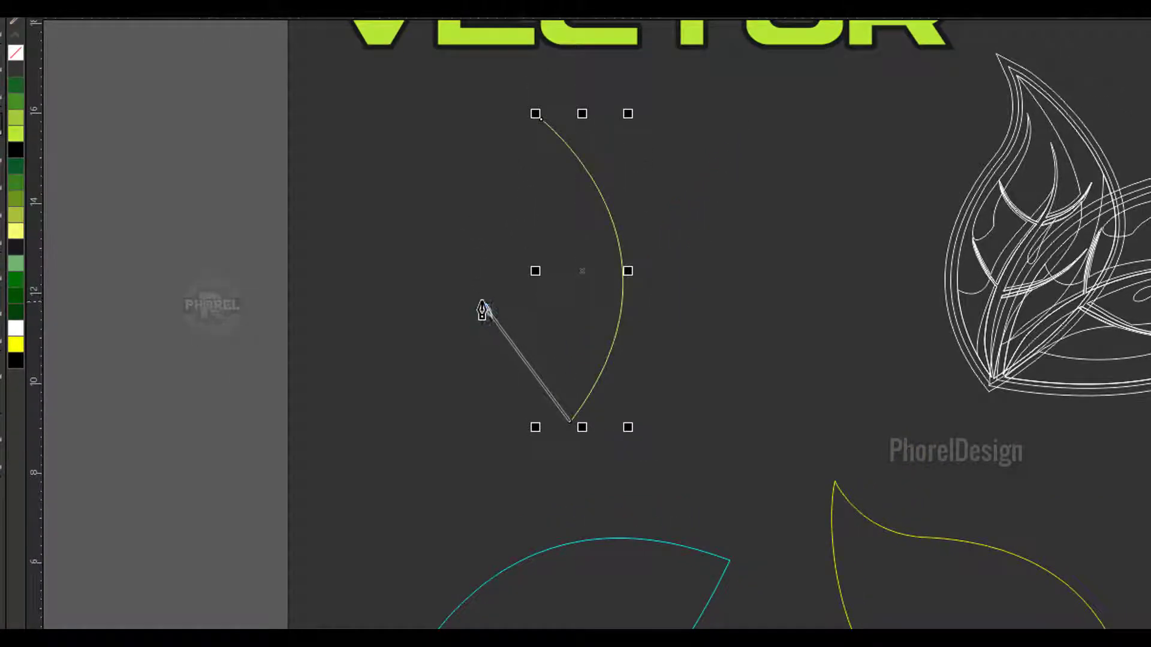
{"action": "left_click_drag", "start_coordinate": [485, 307], "coordinate": [475, 219]}
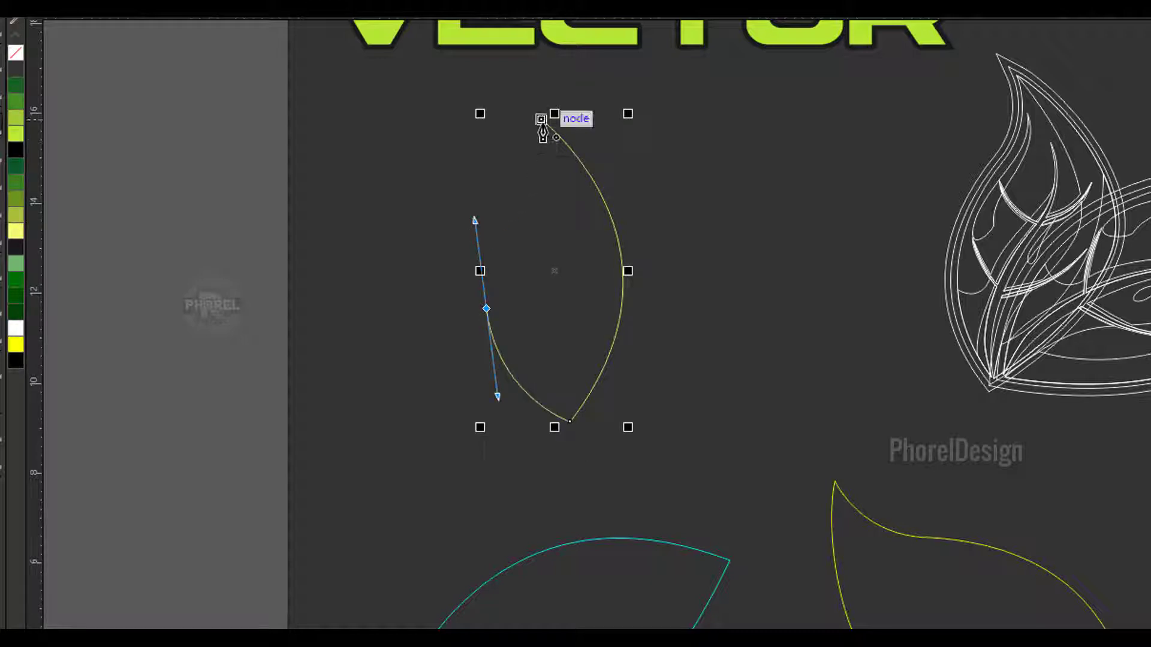
{"action": "mouse_move", "coordinate": [541, 120]}
{"action": "left_mouse_down"}
{"action": "mouse_move", "coordinate": [547, 186]}
{"action": "mouse_move", "coordinate": [534, 229]}
{"action": "left_mouse_up"}
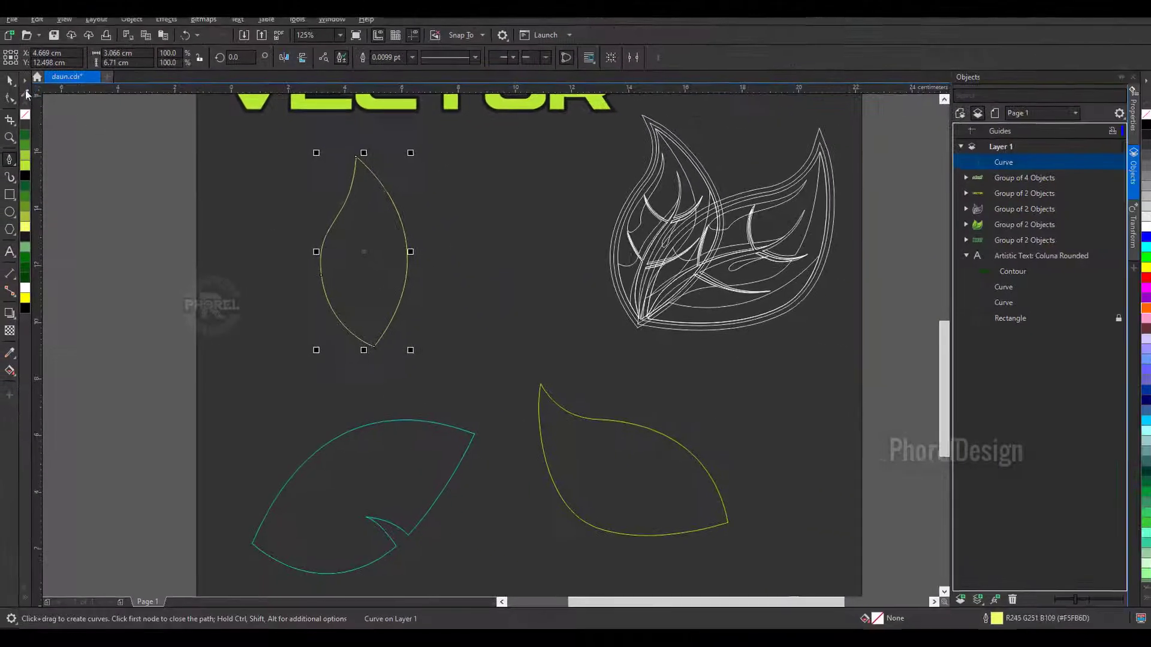
Step: Rotate the leaf outline to about 218°, enlarge it to roughly 138%, and nudge it lower-left
{"action": "key", "text": "space"}
{"action": "left_click", "coordinate": [371, 251]}
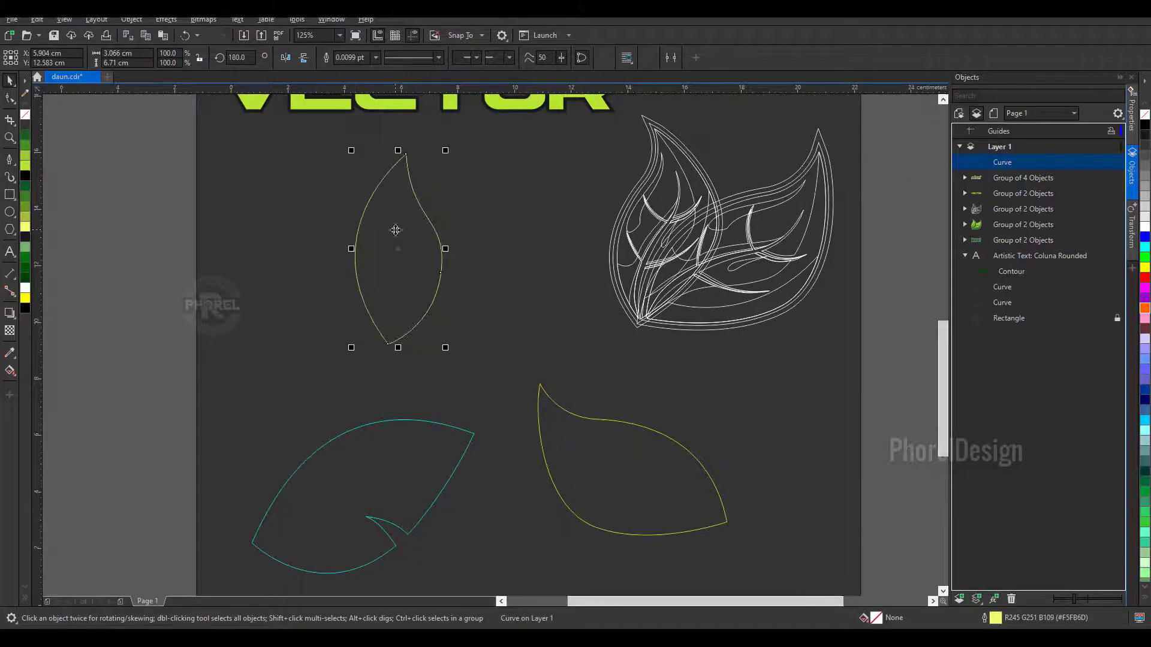
{"action": "left_click_drag", "start_coordinate": [316, 153], "coordinate": [427, 273]}
{"action": "left_click_drag", "start_coordinate": [467, 169], "coordinate": [403, 180]}
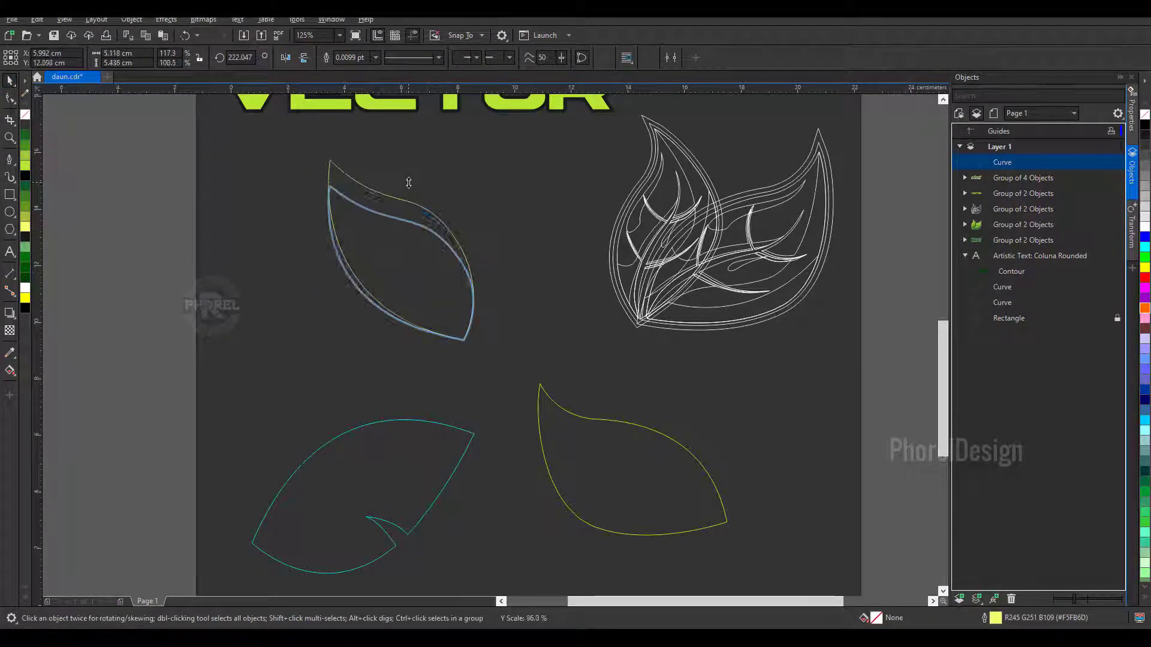
{"action": "mouse_move", "coordinate": [471, 336]}
{"action": "left_mouse_down"}
{"action": "mouse_move", "coordinate": [479, 365]}
{"action": "mouse_move", "coordinate": [496, 360]}
{"action": "left_mouse_up"}
{"action": "scroll", "coordinate": [496, 359], "scroll_direction": "down", "scroll_amount": 3}
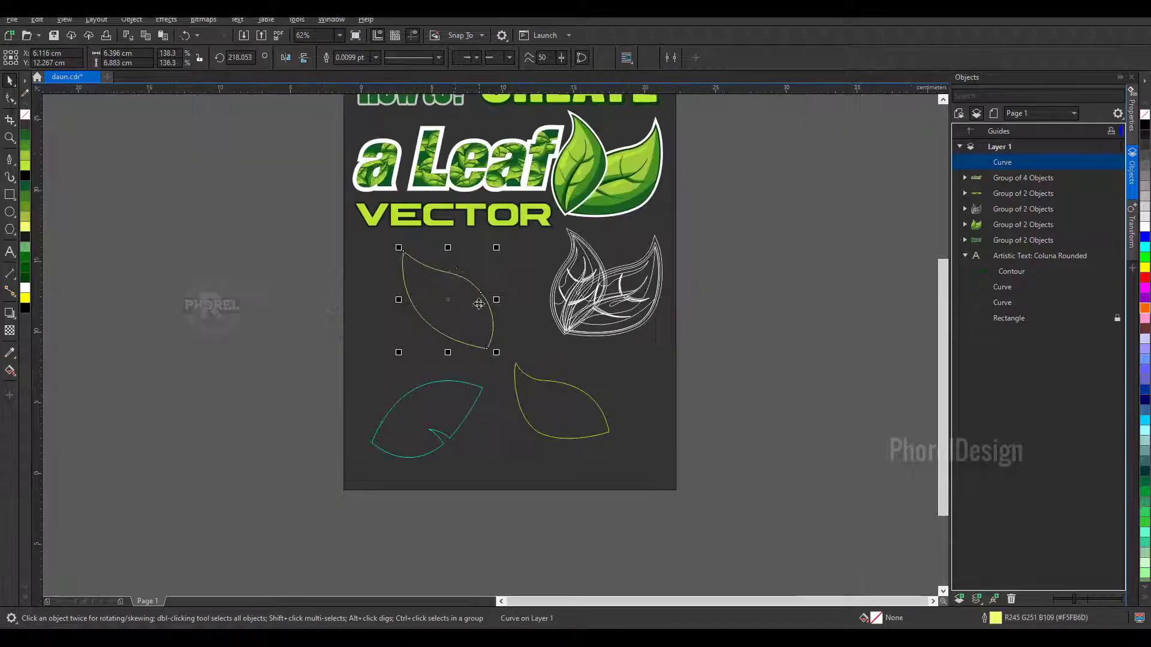
{"action": "scroll", "coordinate": [461, 299], "scroll_direction": "up", "scroll_amount": 3}
{"action": "left_click_drag", "start_coordinate": [414, 334], "coordinate": [422, 332]}
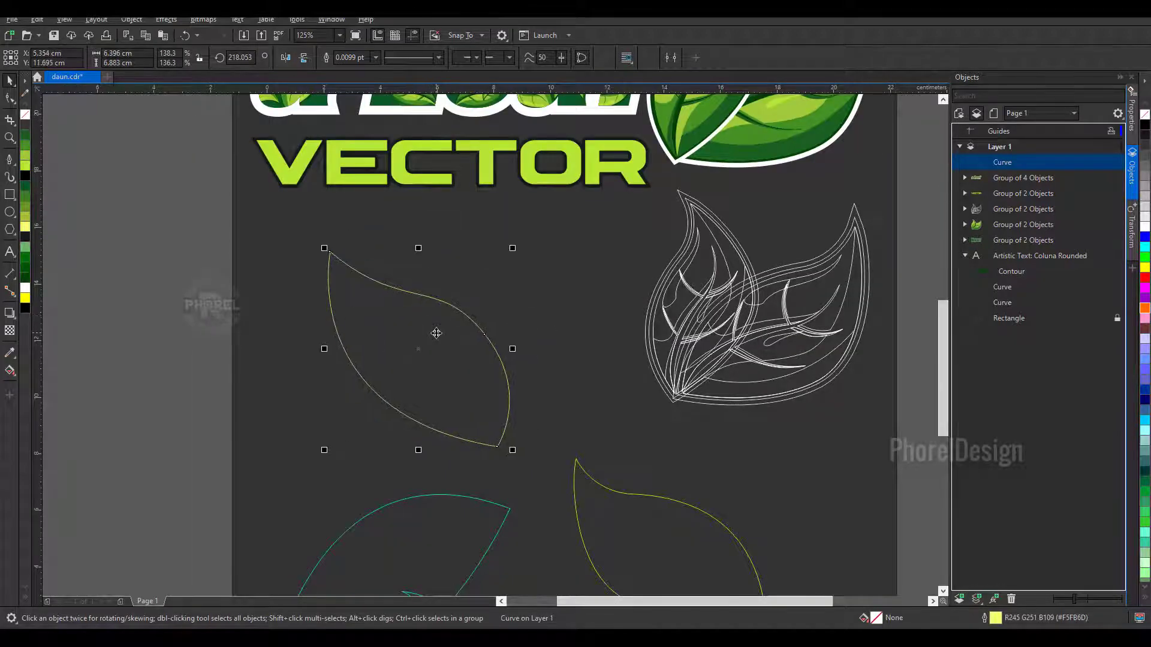
{"action": "scroll", "coordinate": [435, 332], "scroll_direction": "down", "scroll_amount": 2}
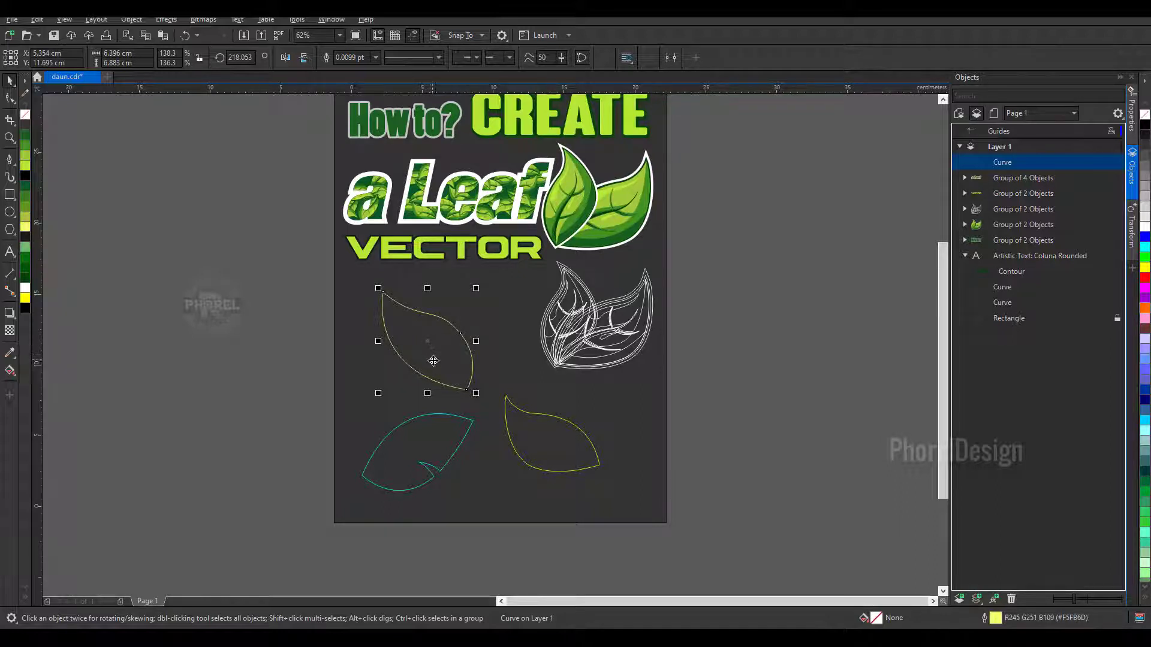
{"action": "scroll", "coordinate": [452, 387], "scroll_direction": "up", "scroll_amount": 2}
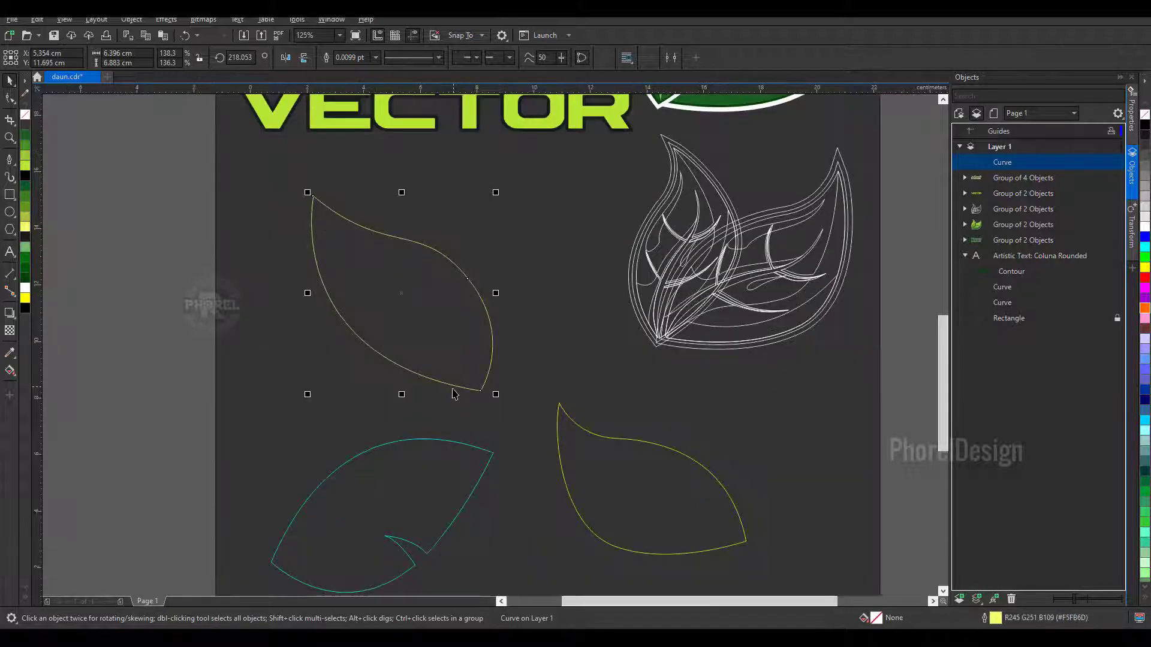
Step: Draw a closed midrib vein shape inside the leaf, extending past the tip into a stem
{"action": "left_click", "coordinate": [10, 162]}
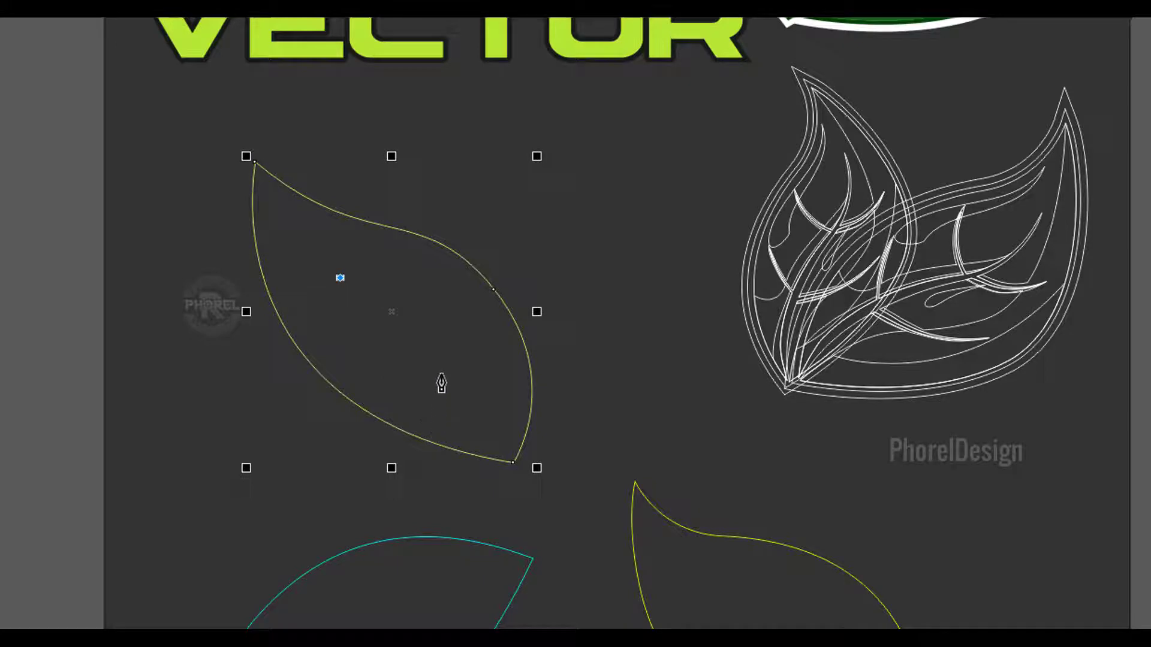
{"action": "left_click_drag", "start_coordinate": [450, 376], "coordinate": [472, 408]}
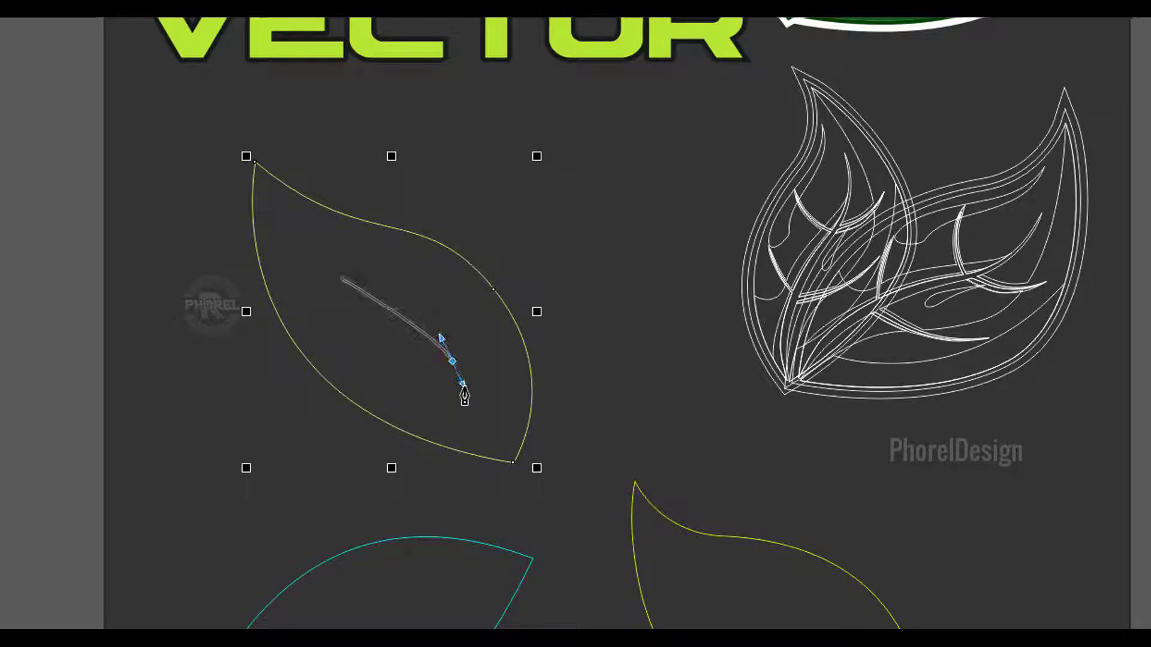
{"action": "key", "text": "Escape"}
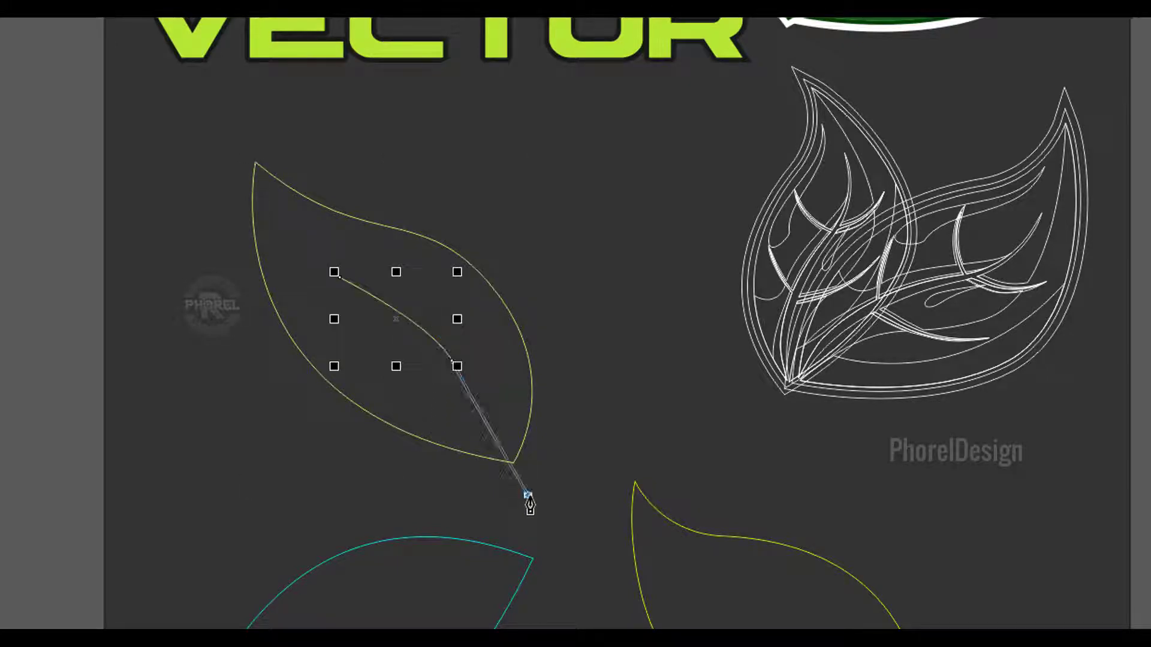
{"action": "key", "text": "Escape"}
{"action": "left_click_drag", "start_coordinate": [527, 495], "coordinate": [537, 509]}
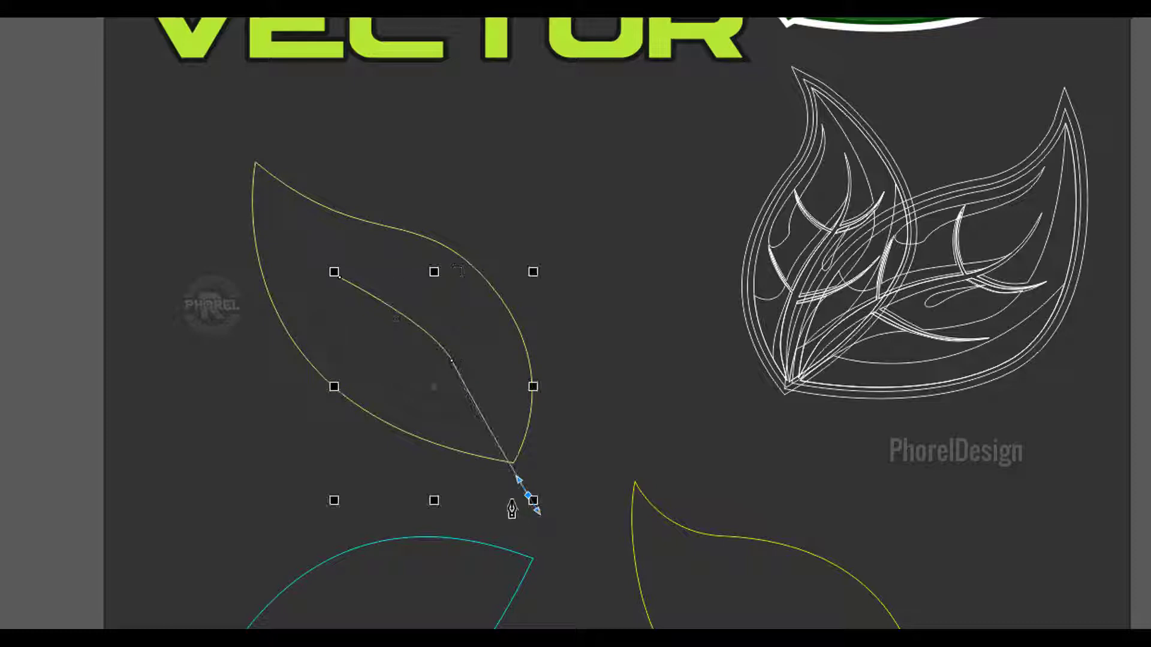
{"action": "left_click", "coordinate": [510, 499]}
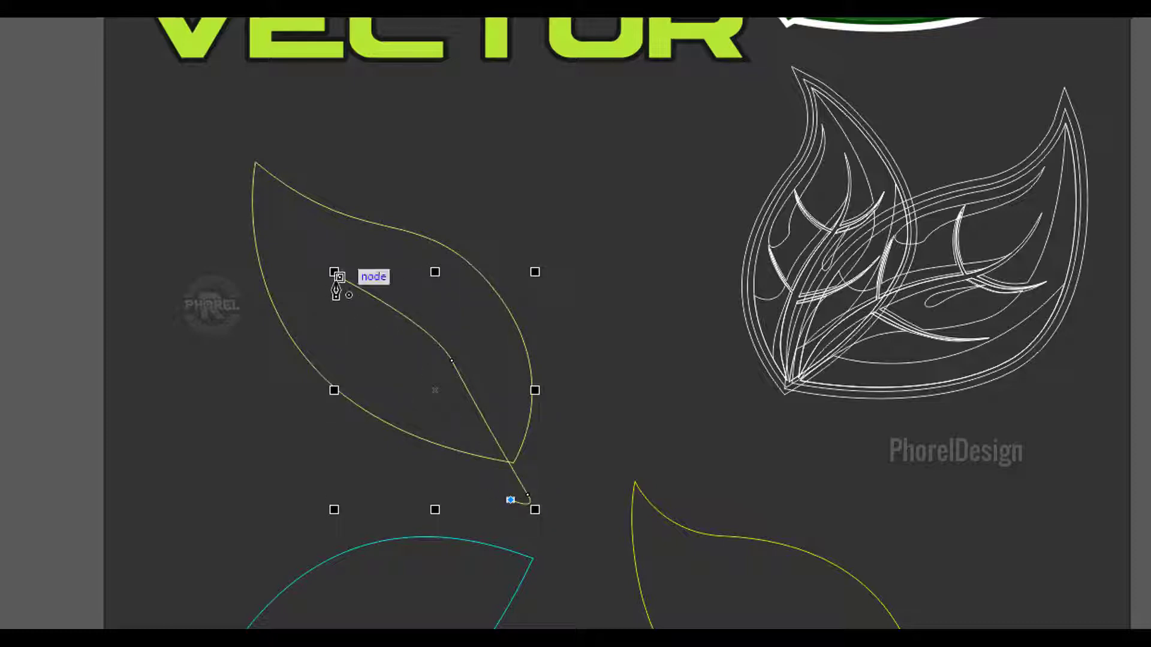
{"action": "left_click_drag", "start_coordinate": [340, 277], "coordinate": [480, 386]}
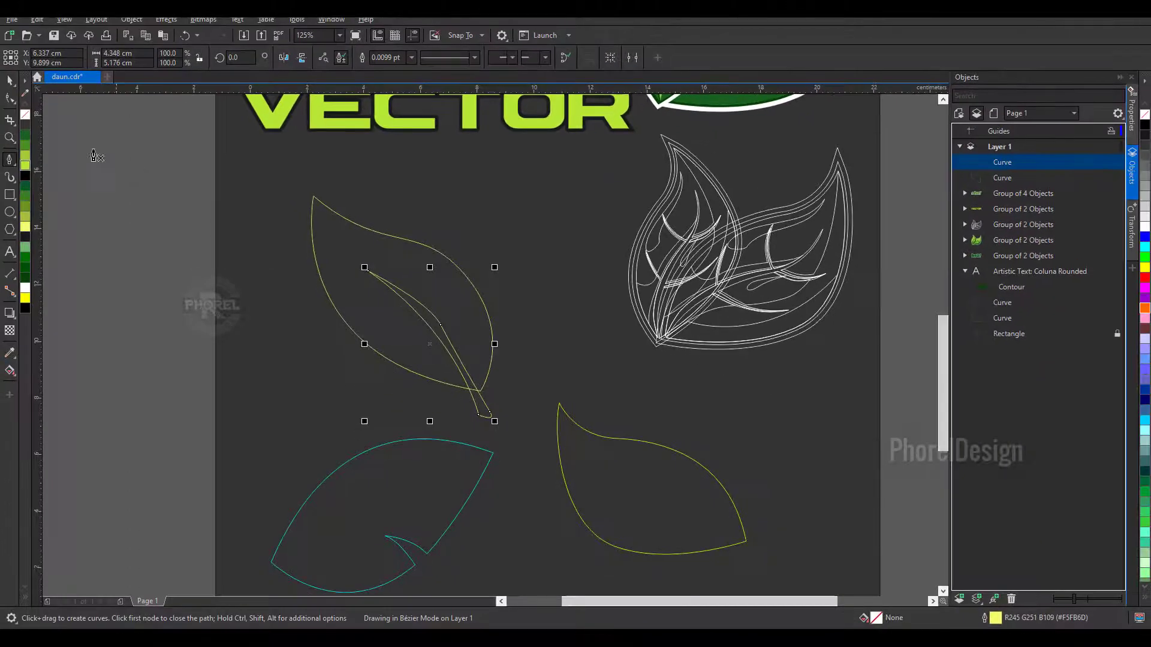
{"action": "left_click", "coordinate": [12, 82]}
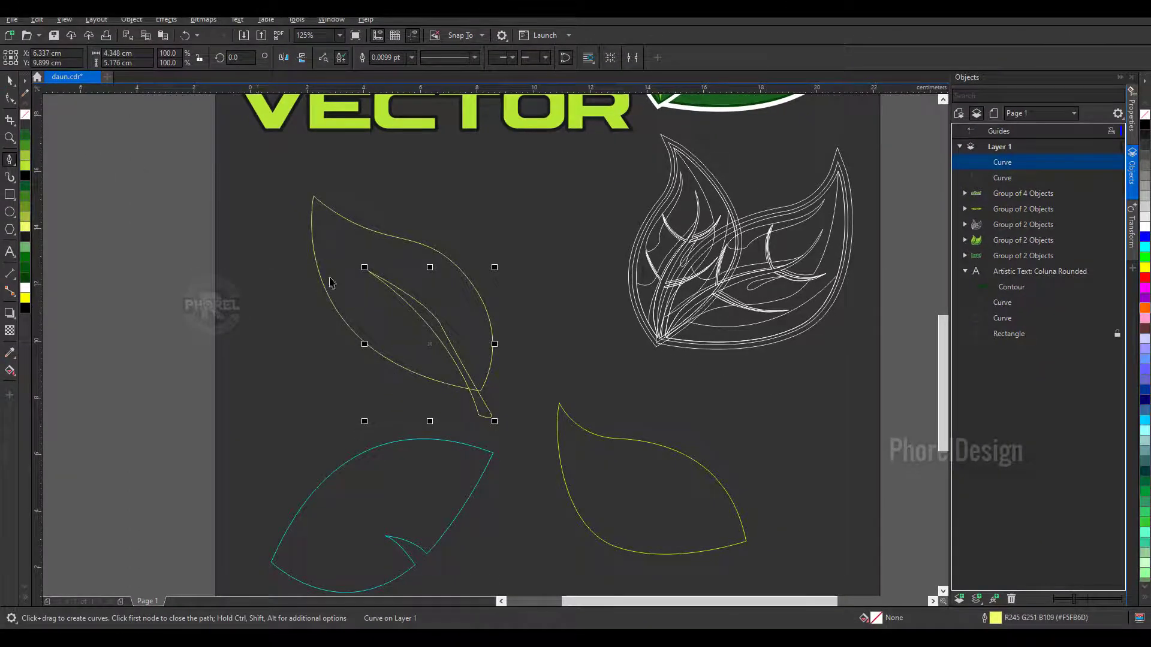
{"action": "key", "text": "space"}
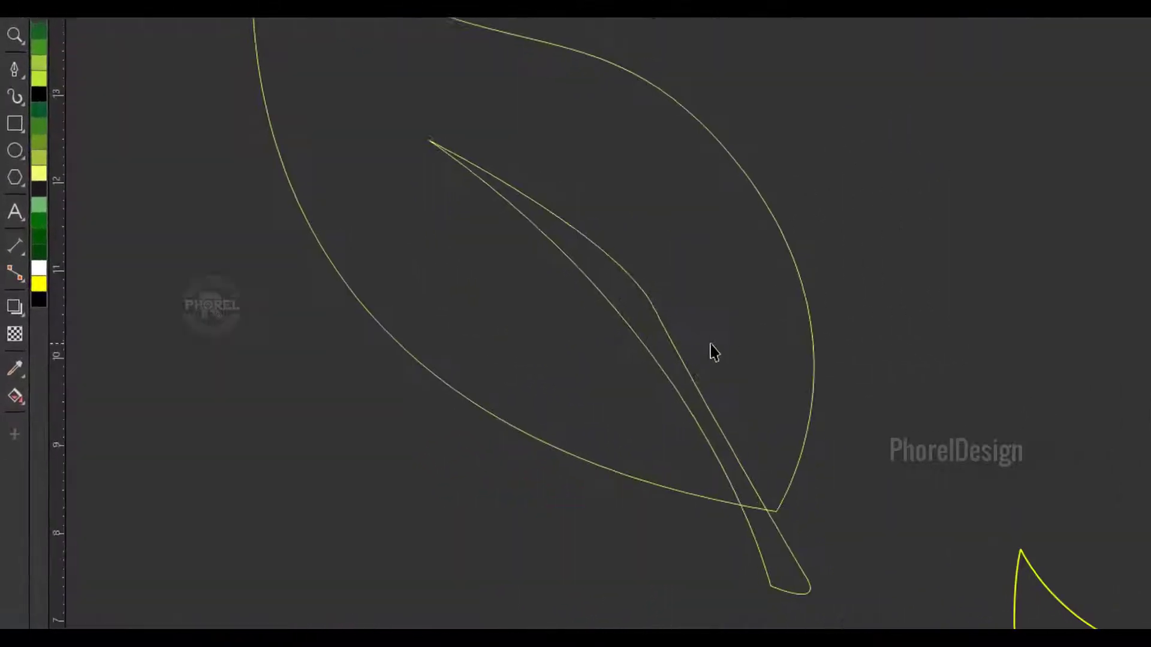
Step: Reshape the midrib's nodes and handles into a smooth arc running from the upper left to the stem
{"action": "left_click", "coordinate": [655, 308]}
{"action": "mouse_move", "coordinate": [437, 145]}
{"action": "left_mouse_down"}
{"action": "mouse_move", "coordinate": [708, 299]}
{"action": "mouse_move", "coordinate": [569, 214]}
{"action": "left_mouse_up"}
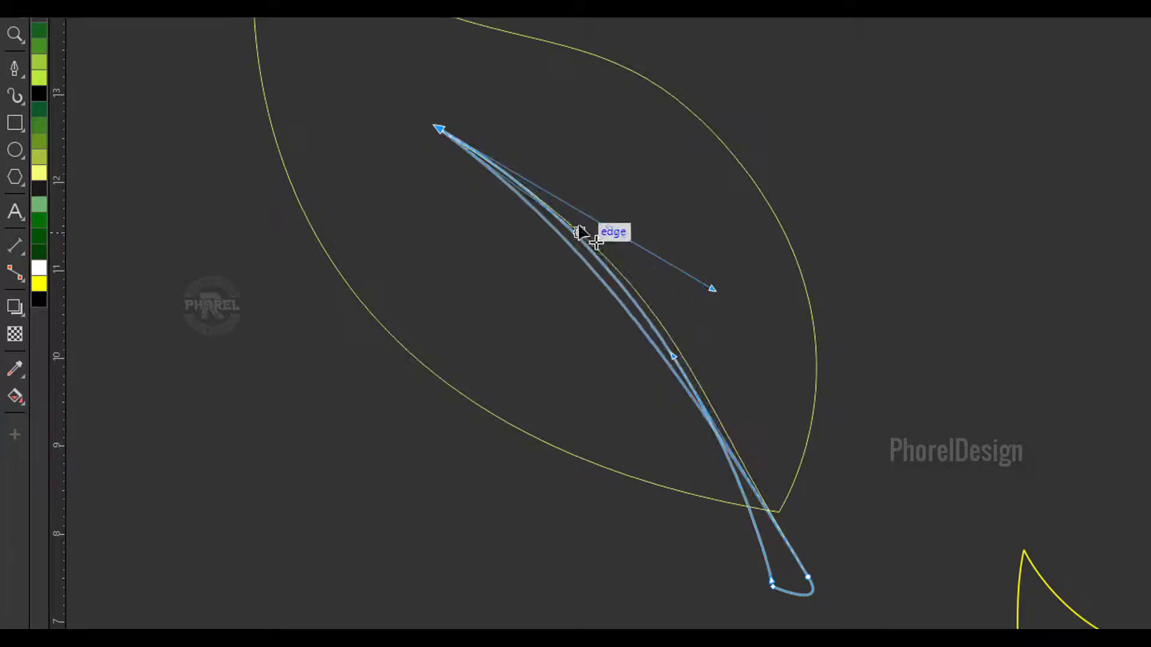
{"action": "left_click_drag", "start_coordinate": [674, 357], "coordinate": [648, 248]}
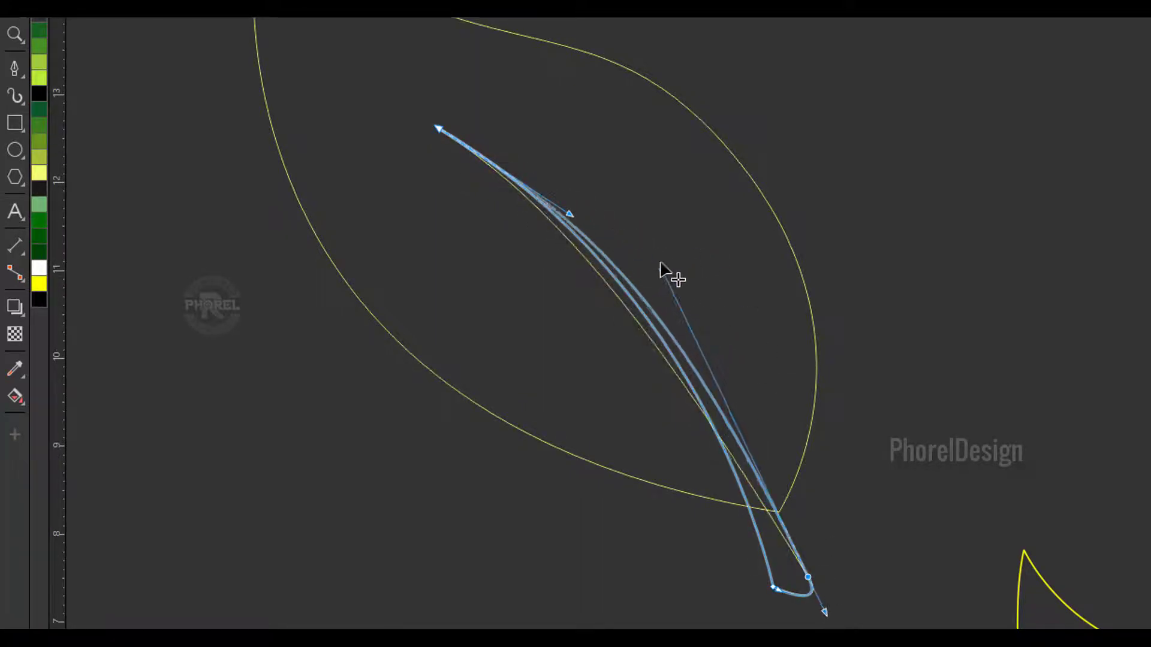
{"action": "left_click", "coordinate": [781, 580]}
{"action": "left_click_drag", "start_coordinate": [437, 128], "coordinate": [411, 97]}
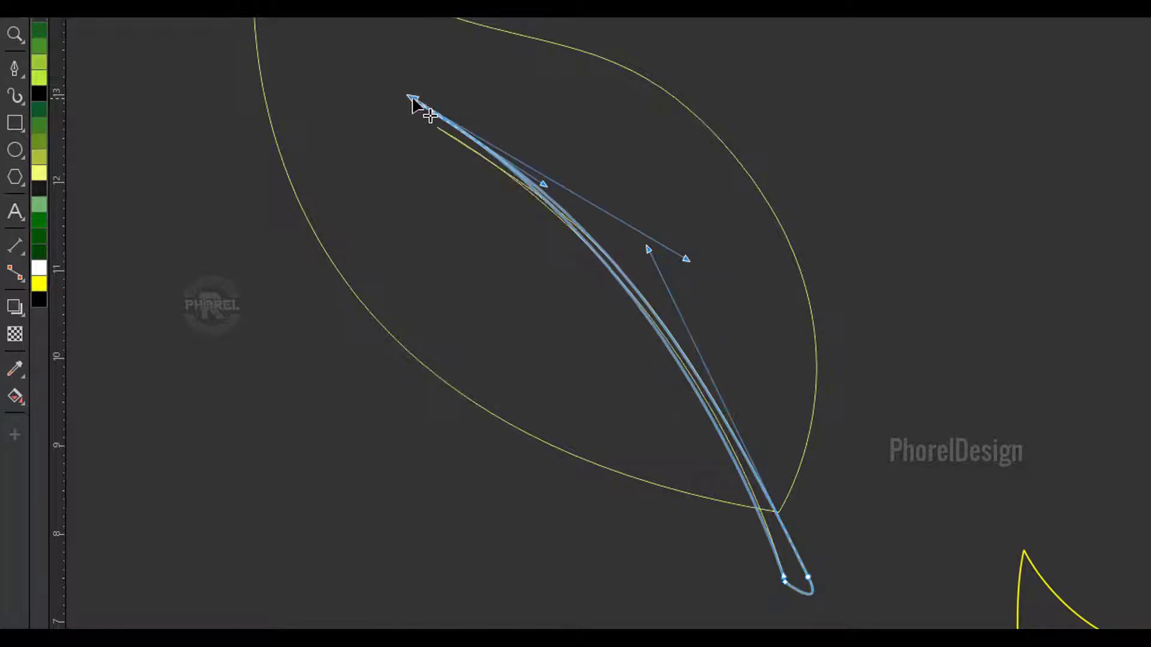
{"action": "key", "text": "Escape"}
{"action": "left_click", "coordinate": [799, 563]}
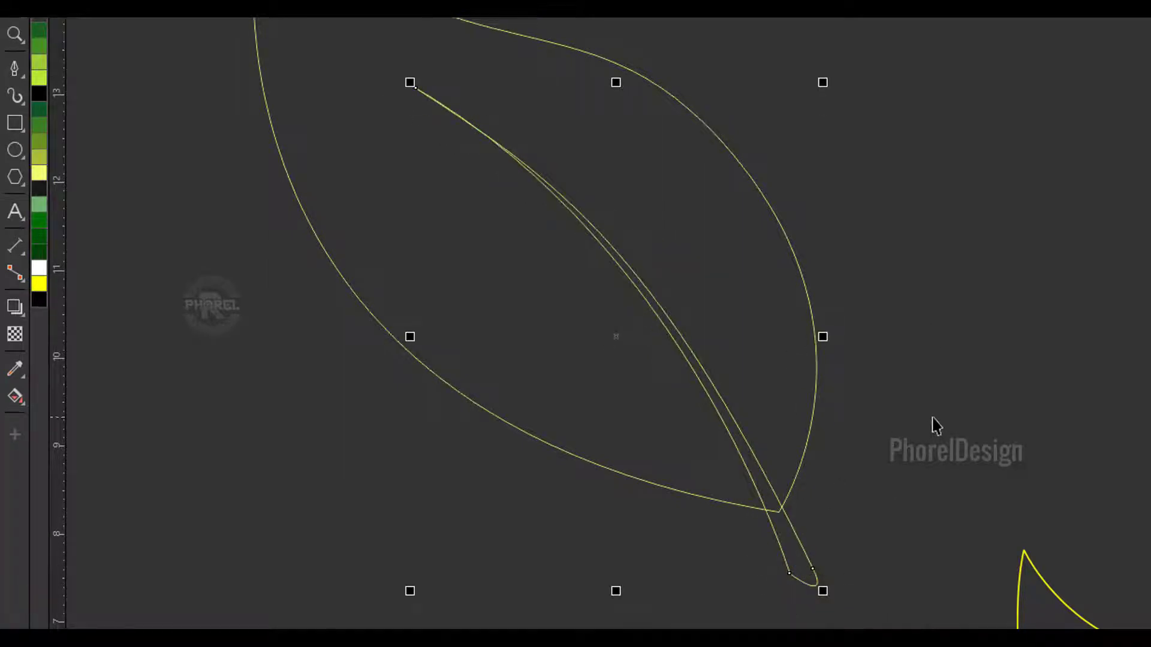
{"action": "left_click", "coordinate": [929, 449]}
{"action": "scroll", "coordinate": [929, 453], "scroll_direction": "down", "scroll_amount": 2}
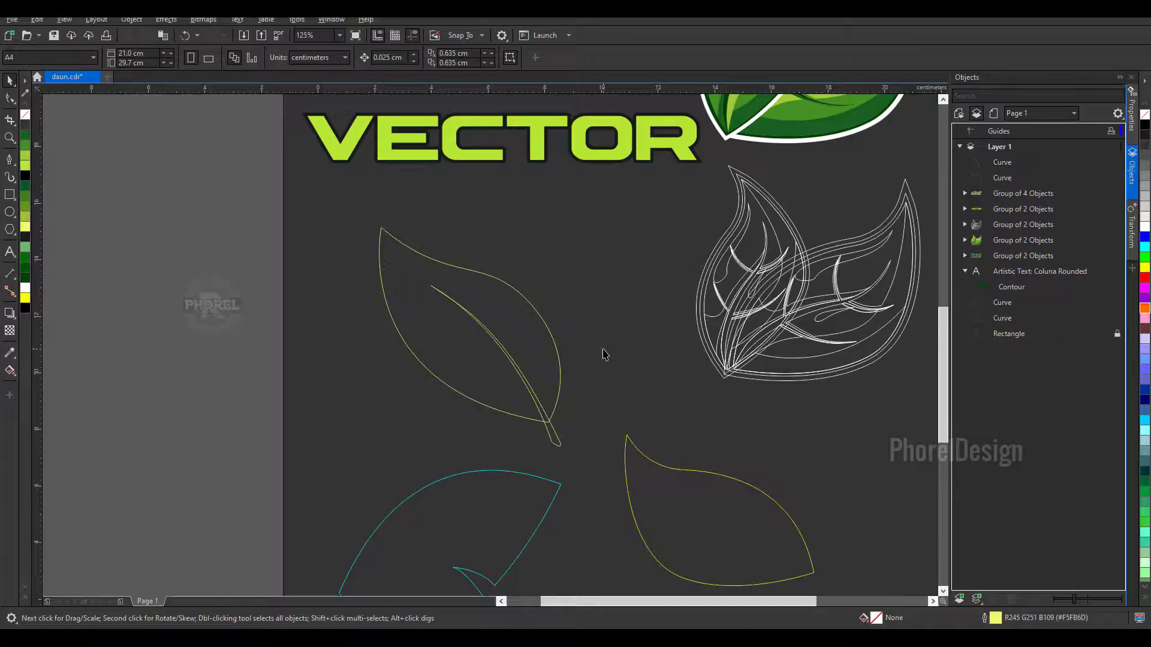
Step: Duplicate the leaf outline, give the copy a red outline, and move it off the page to the left
{"action": "left_click", "coordinate": [557, 438]}
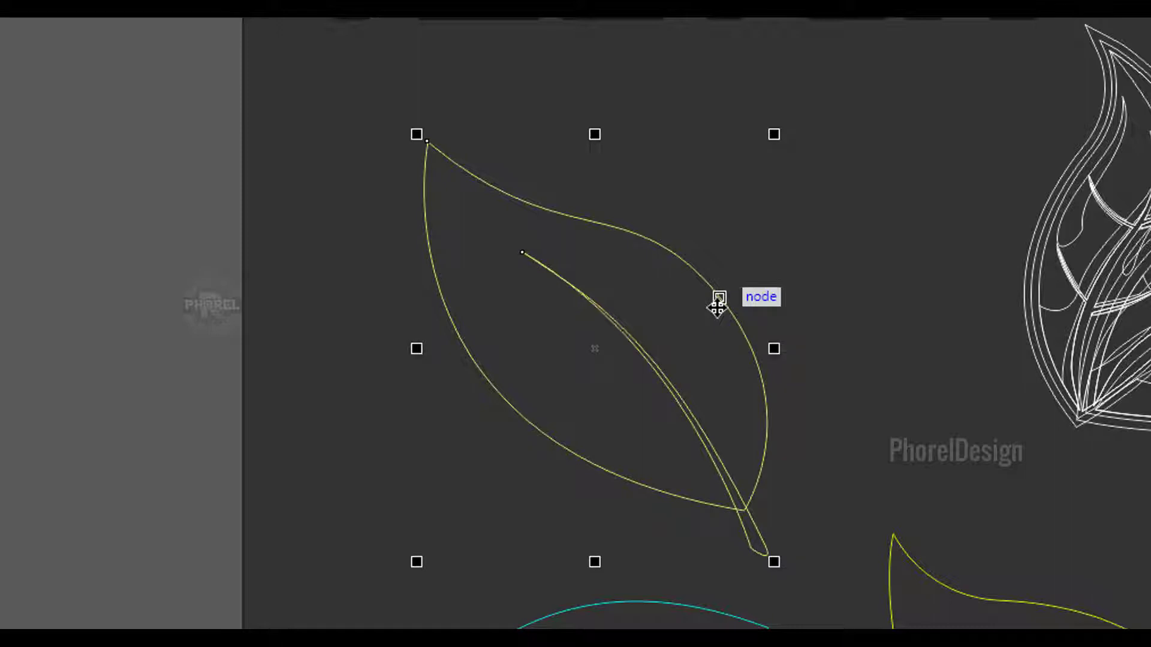
{"action": "left_click", "coordinate": [706, 330]}
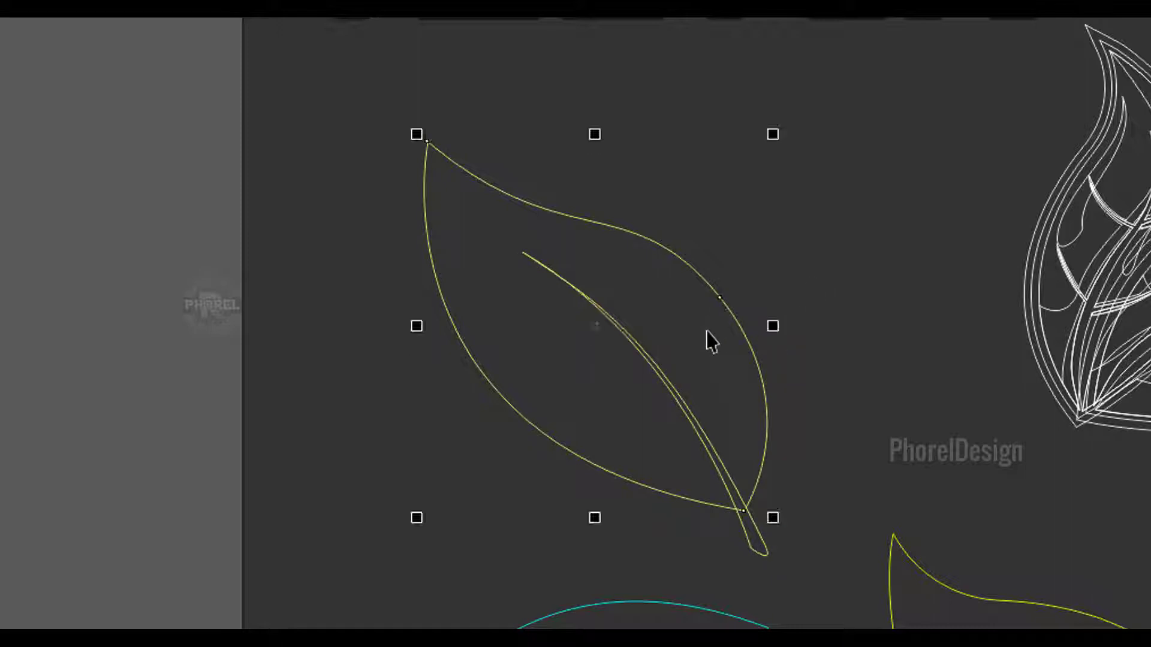
{"action": "key", "text": "ctrl+d"}
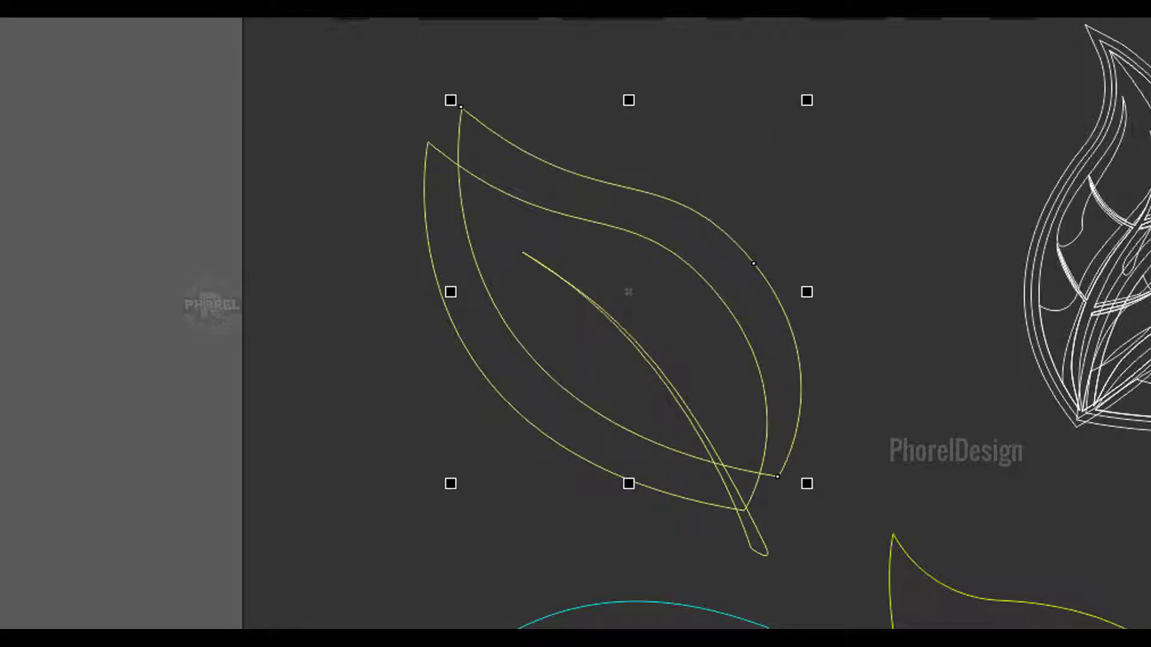
{"action": "right_click", "coordinate": [1015, 271]}
{"action": "left_click_drag", "start_coordinate": [789, 336], "coordinate": [302, 397]}
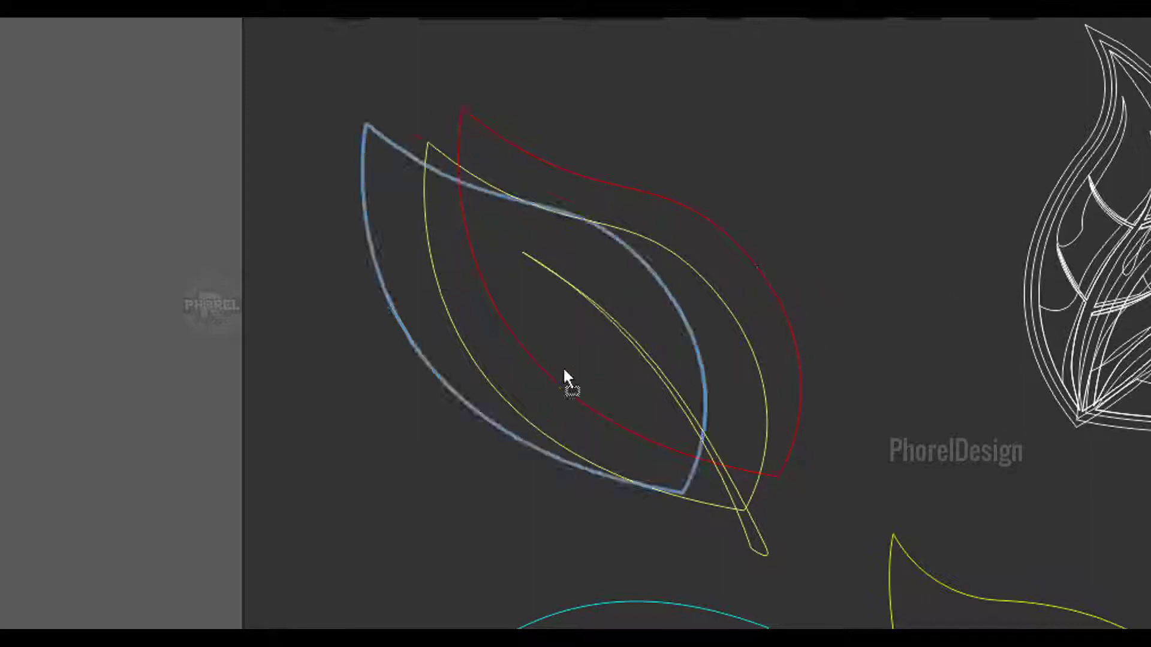
Step: Simplify the leaf with its midrib, then delete the leftover vein piece
{"action": "left_click", "coordinate": [751, 548]}
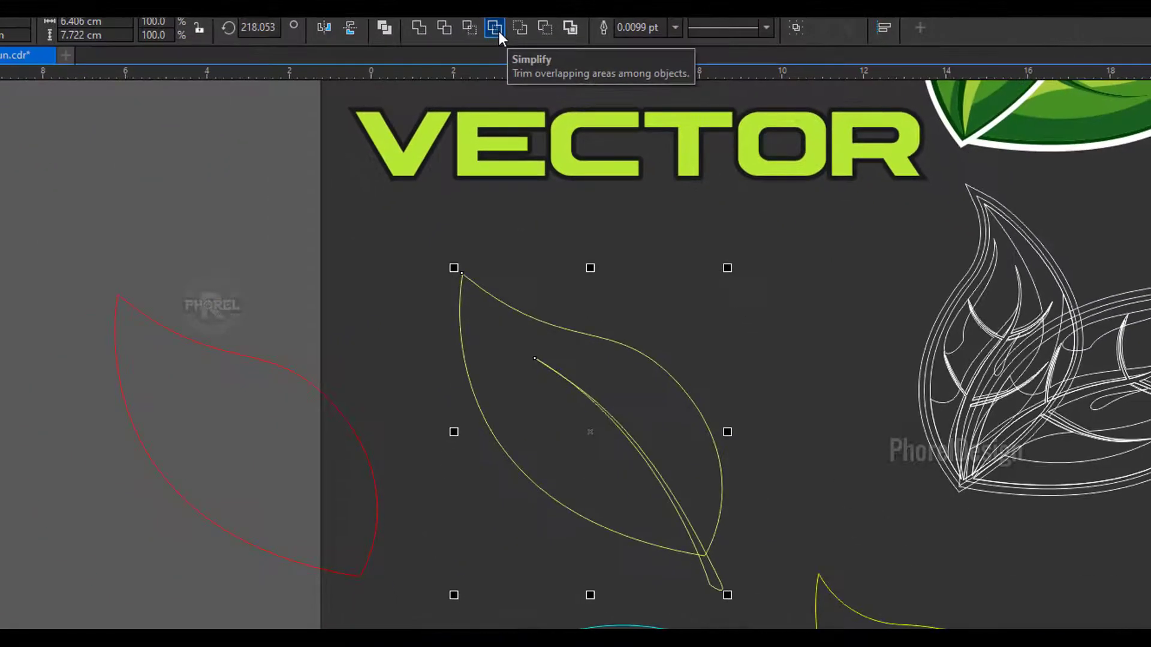
{"action": "left_click", "coordinate": [498, 31]}
{"action": "left_click", "coordinate": [761, 502]}
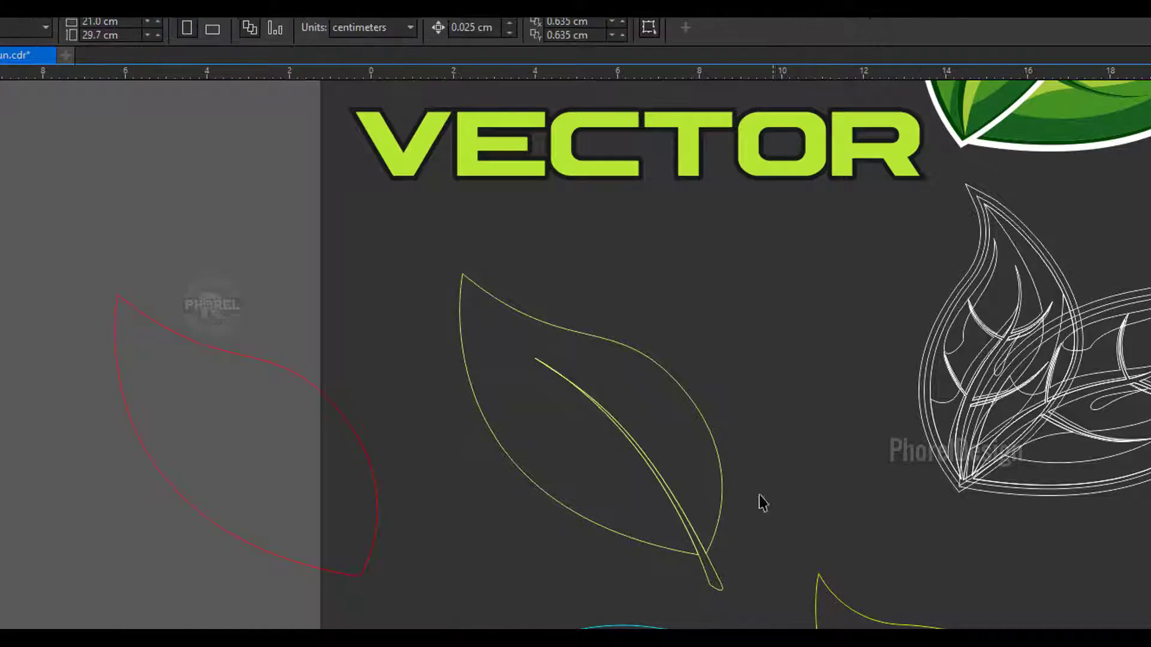
{"action": "left_click_drag", "start_coordinate": [718, 588], "coordinate": [840, 507]}
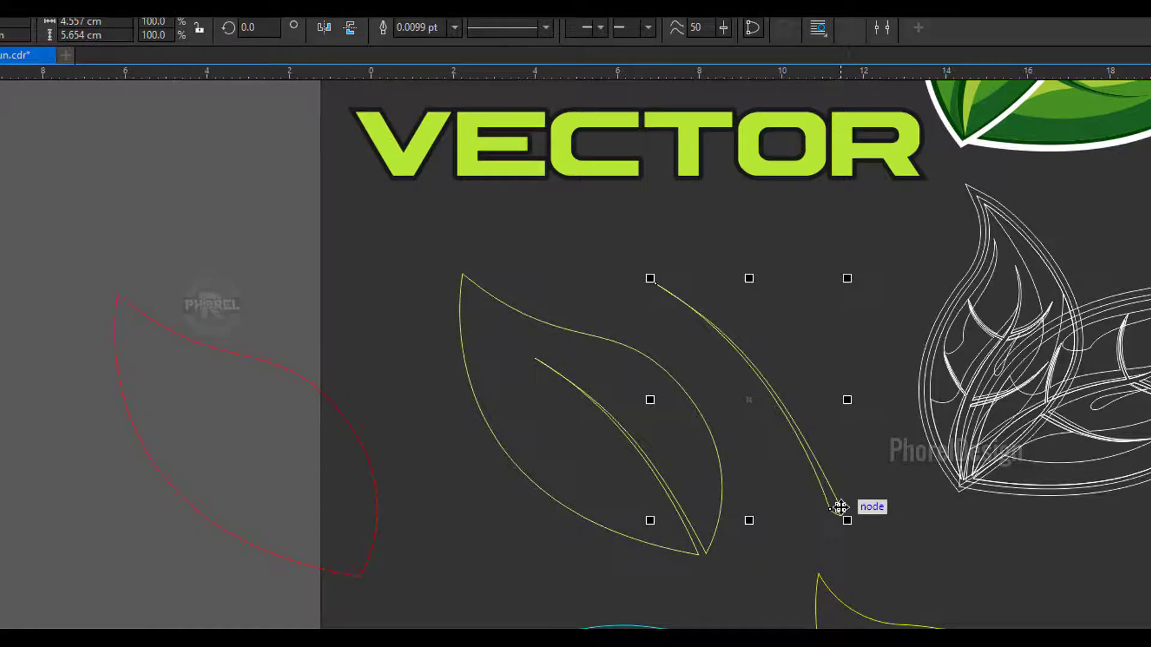
{"action": "key", "text": "Delete"}
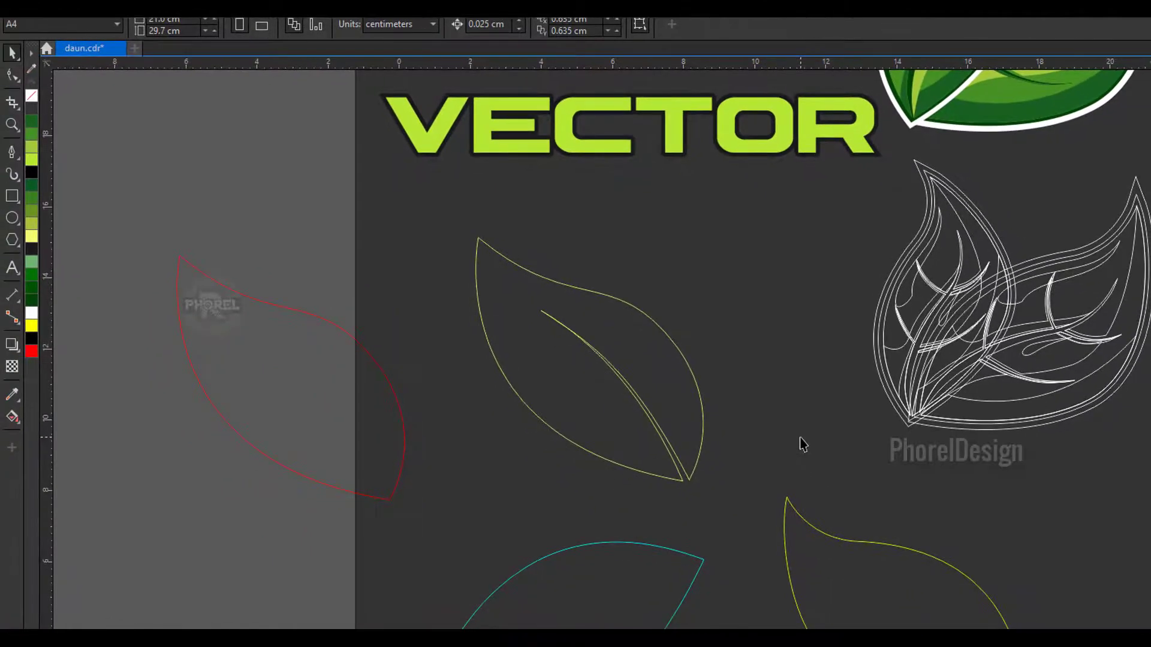
Step: With the Pen tool, draw a thin closed side-vein shape branching upward from the midrib
{"action": "scroll", "coordinate": [659, 343], "scroll_direction": "up", "scroll_amount": 2}
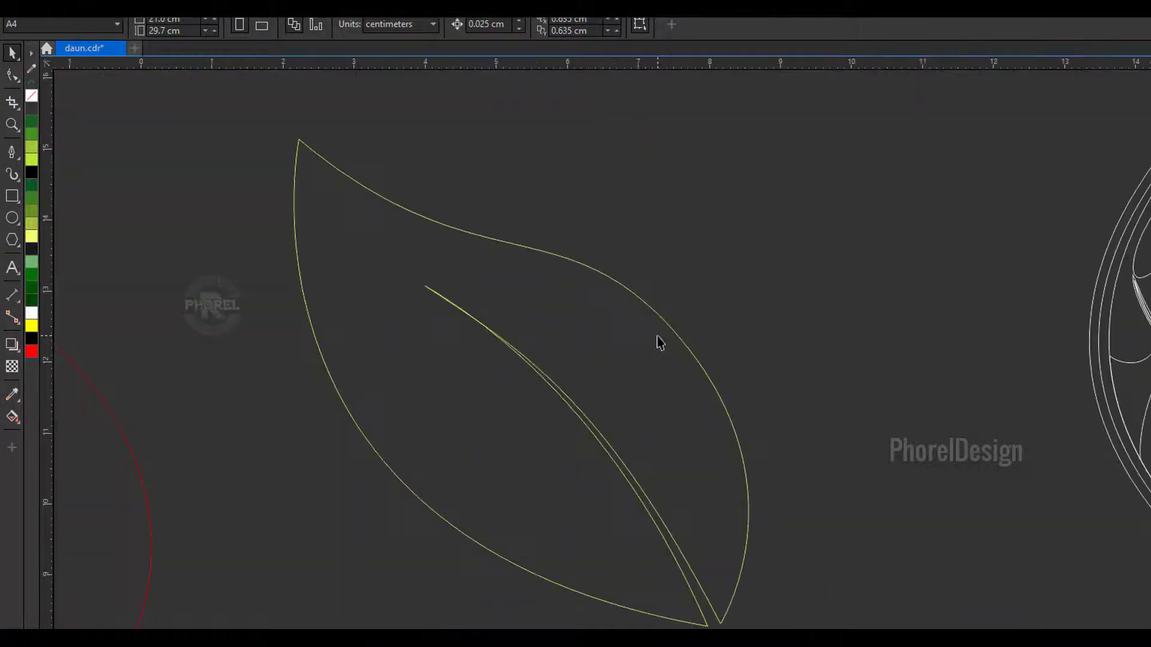
{"action": "left_click", "coordinate": [17, 154]}
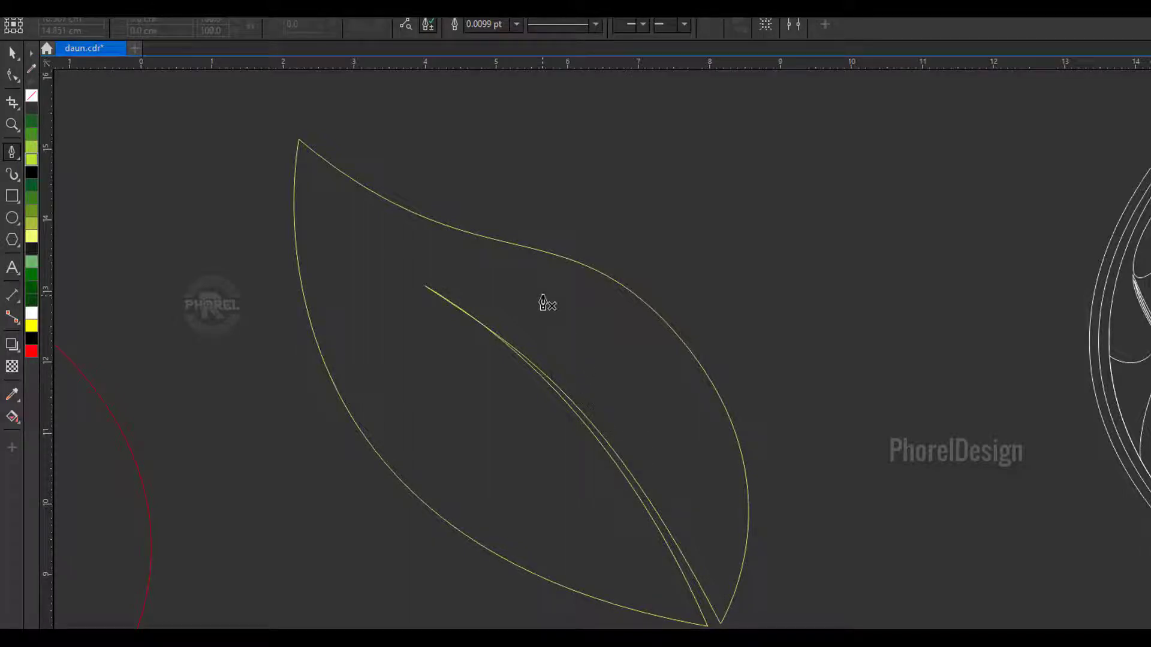
{"action": "scroll", "coordinate": [542, 305], "scroll_direction": "up", "scroll_amount": 2}
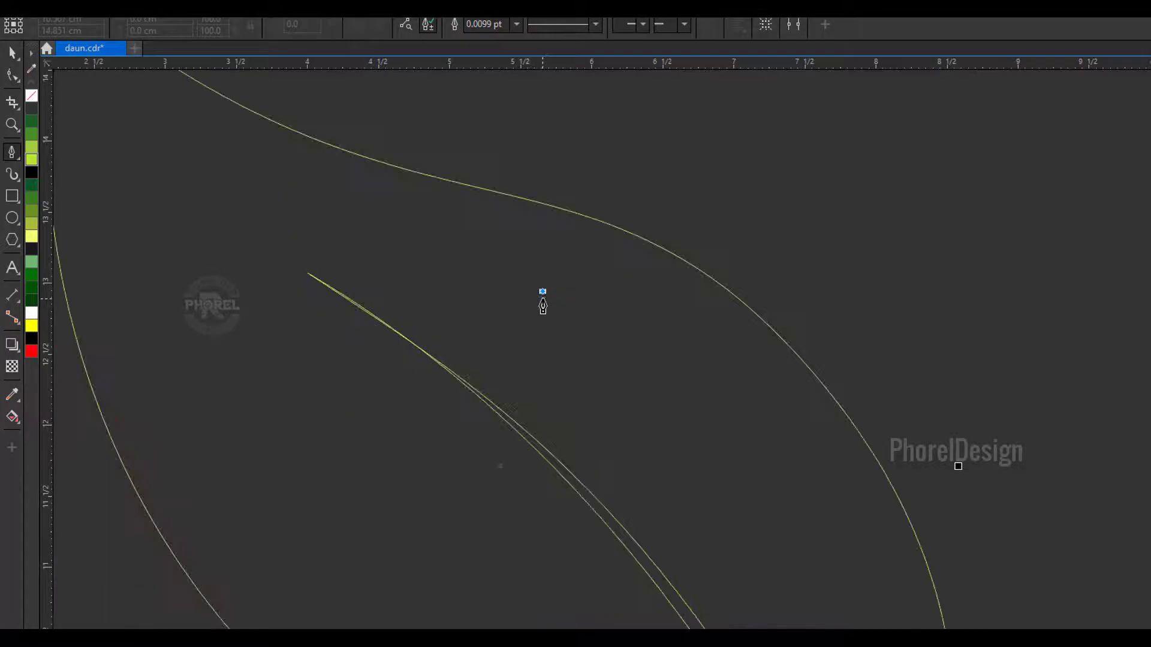
{"action": "scroll", "coordinate": [542, 306], "scroll_direction": "up", "scroll_amount": 2}
{"action": "left_click_drag", "start_coordinate": [530, 453], "coordinate": [516, 529]}
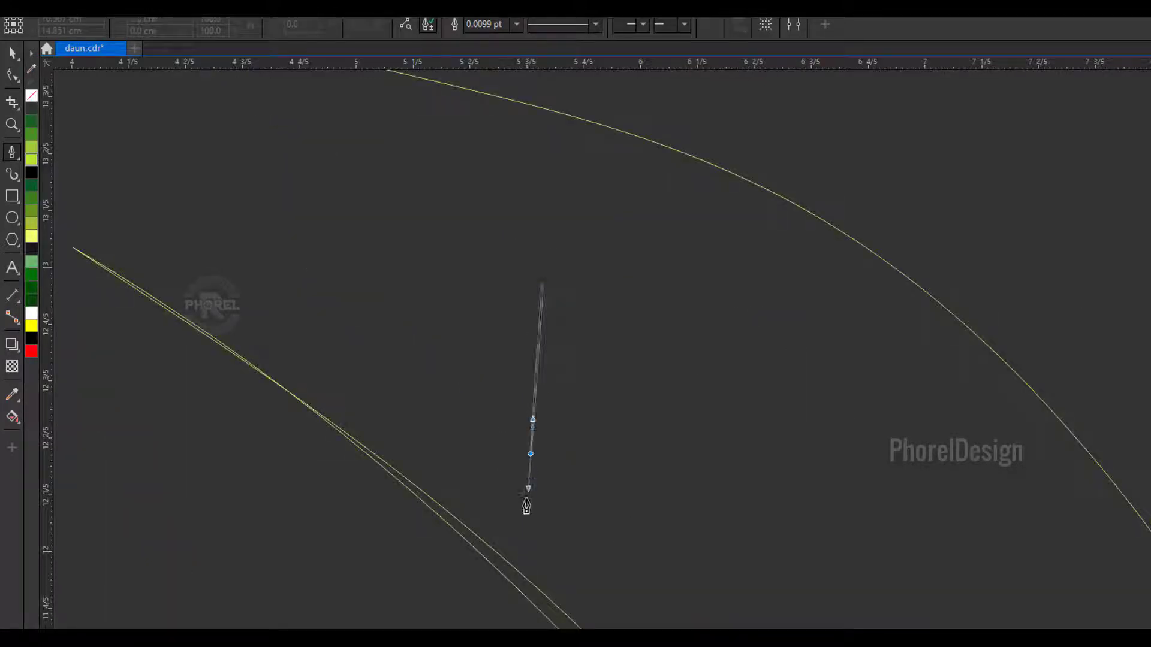
{"action": "scroll", "coordinate": [507, 574], "scroll_direction": "up", "scroll_amount": 2}
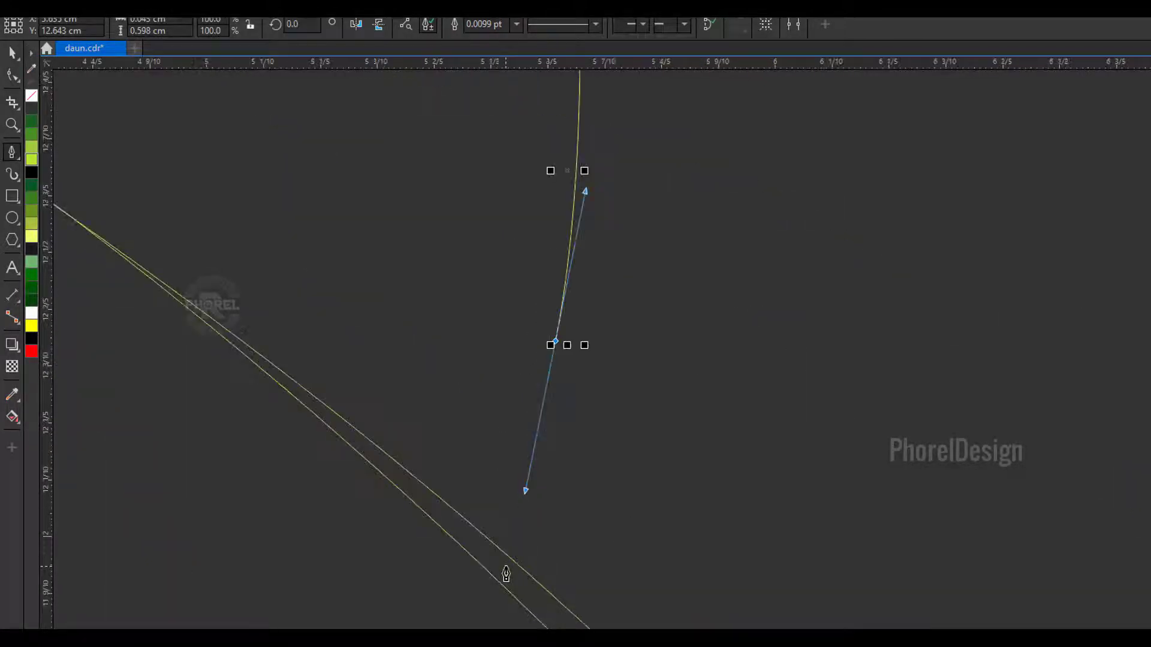
{"action": "scroll", "coordinate": [507, 575], "scroll_direction": "up", "scroll_amount": 2}
{"action": "left_click", "coordinate": [501, 560]}
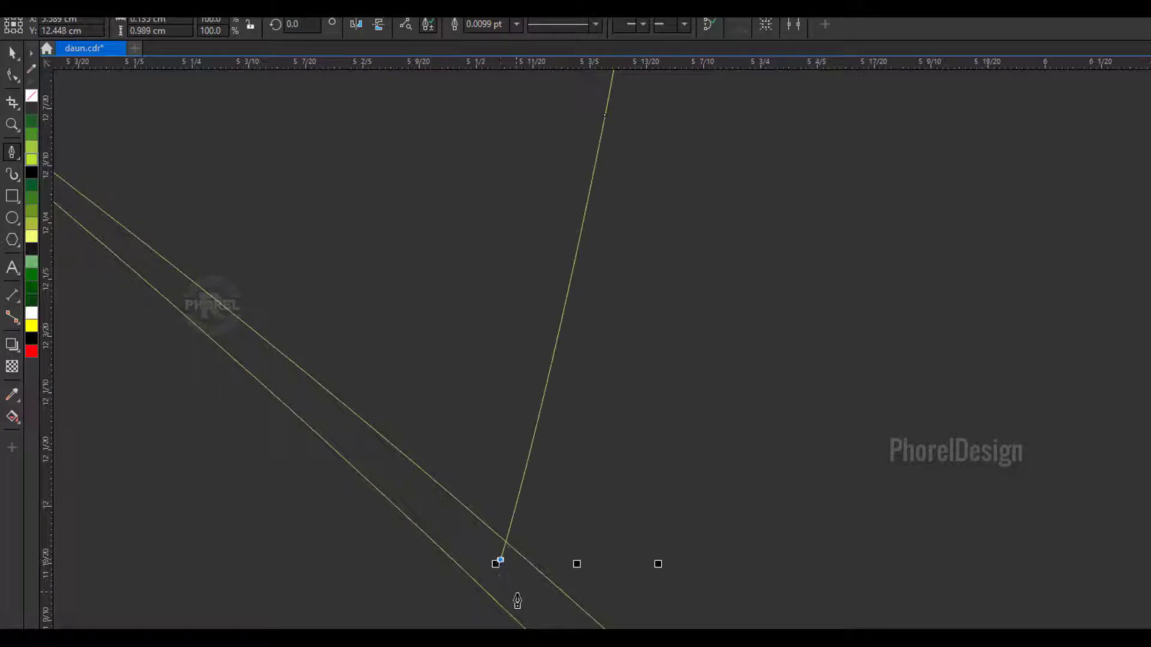
{"action": "left_click", "coordinate": [515, 592]}
{"action": "scroll", "coordinate": [540, 613], "scroll_direction": "down", "scroll_amount": 2}
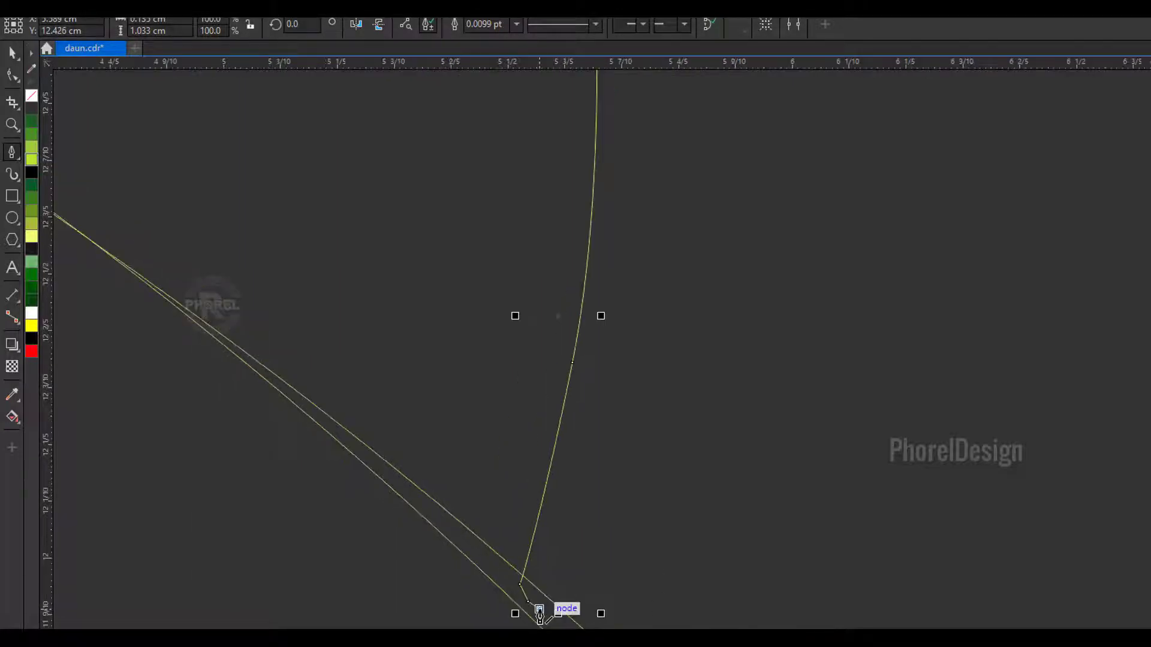
{"action": "scroll", "coordinate": [539, 612], "scroll_direction": "down", "scroll_amount": 2}
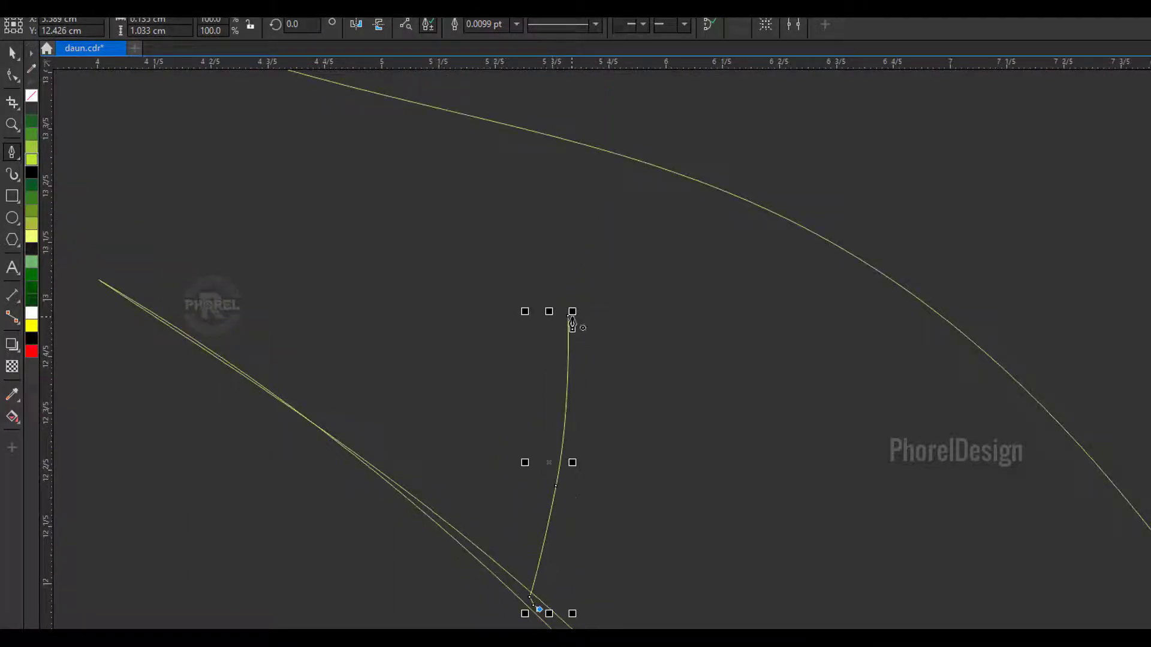
{"action": "left_click_drag", "start_coordinate": [569, 317], "coordinate": [585, 477]}
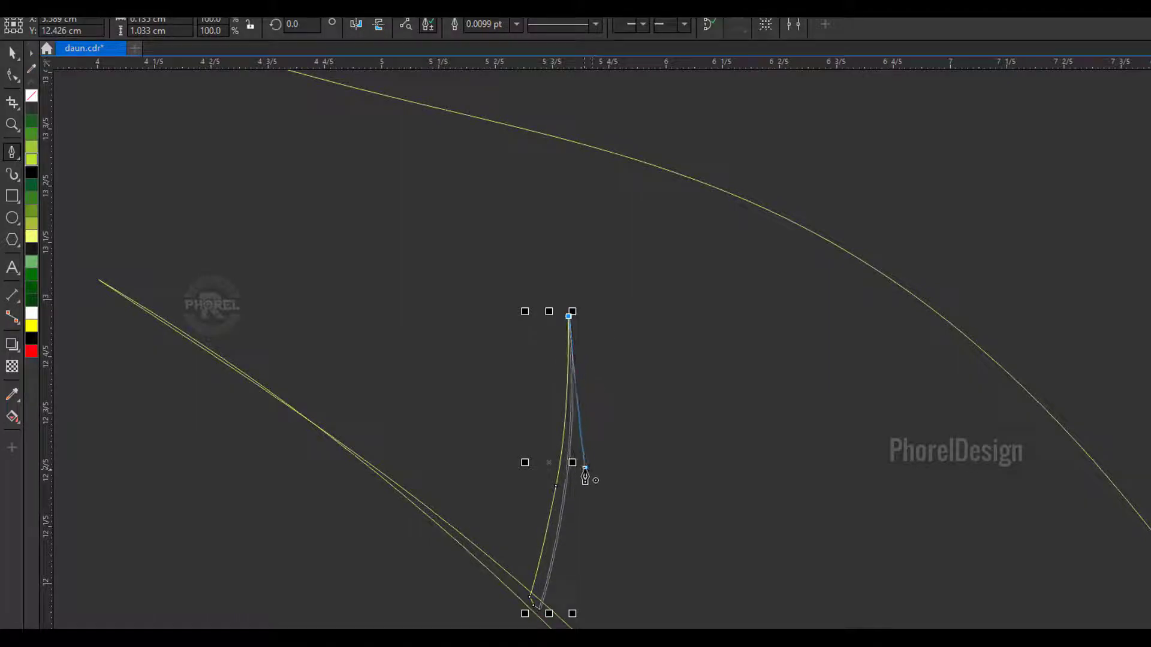
{"action": "scroll", "coordinate": [585, 477], "scroll_direction": "down", "scroll_amount": 2}
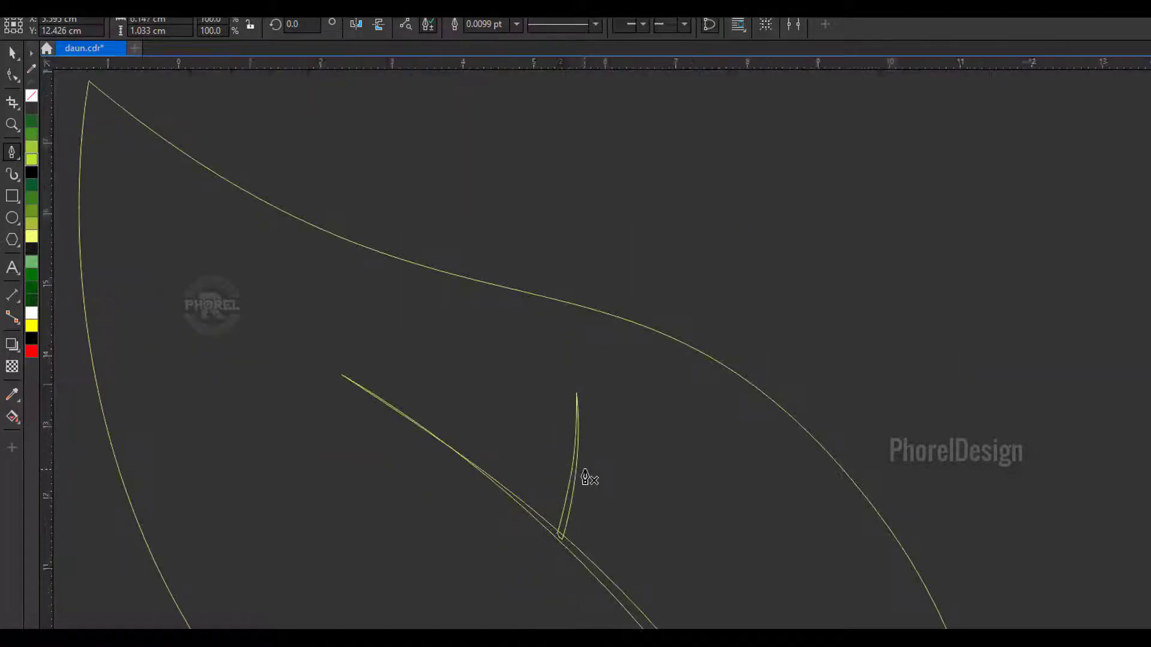
{"action": "scroll", "coordinate": [585, 477], "scroll_direction": "down", "scroll_amount": 2}
Step: Drag-copy the side vein lower along the midrib and resize the copy to fit
{"action": "key", "text": "space"}
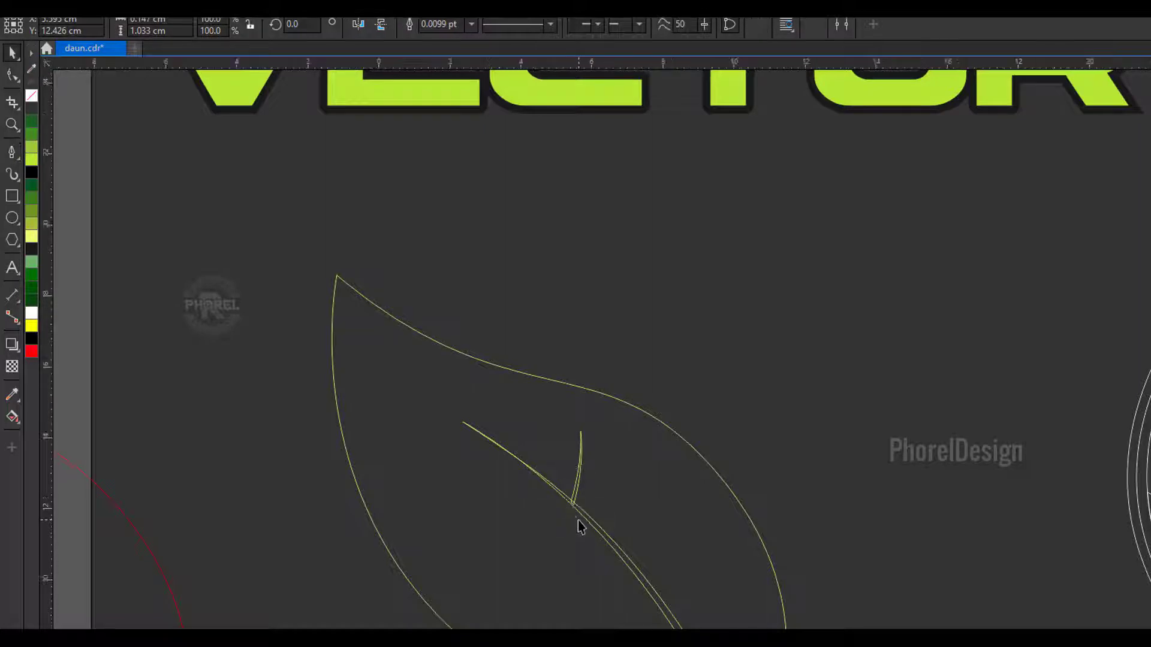
{"action": "mouse_move", "coordinate": [555, 462]}
{"action": "left_mouse_down"}
{"action": "mouse_move", "coordinate": [599, 417]}
{"action": "mouse_move", "coordinate": [640, 542]}
{"action": "left_mouse_up"}
{"action": "left_click_drag", "start_coordinate": [652, 484], "coordinate": [676, 444]}
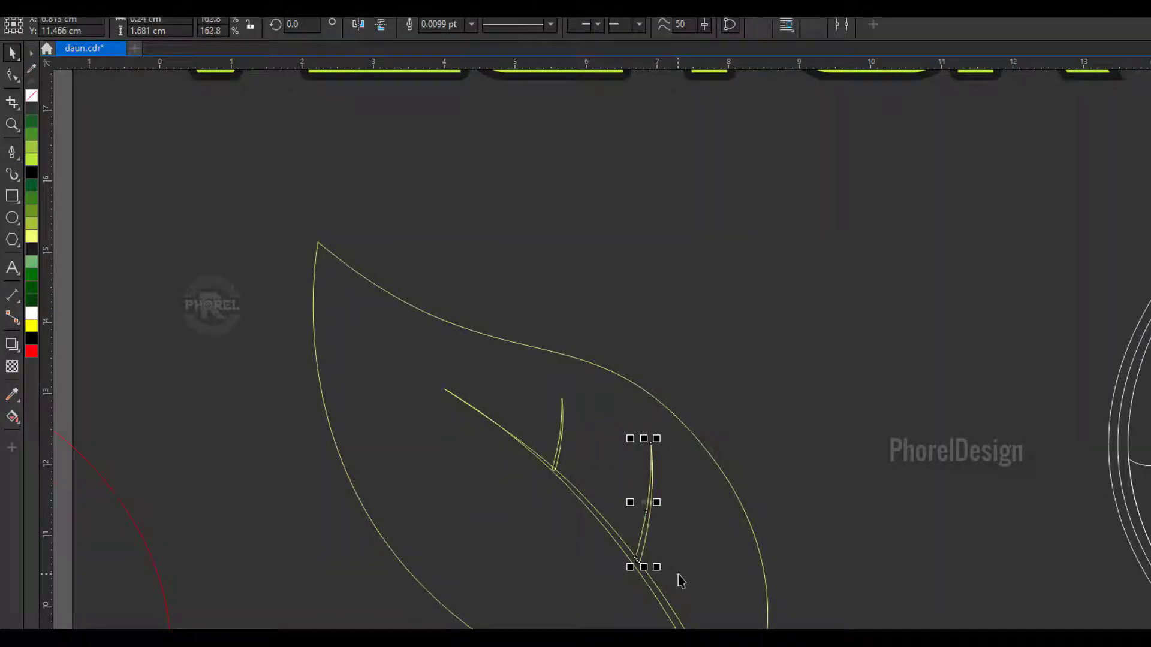
{"action": "scroll", "coordinate": [638, 600], "scroll_direction": "up", "scroll_amount": 1}
{"action": "scroll", "coordinate": [508, 390], "scroll_direction": "up", "scroll_amount": 2}
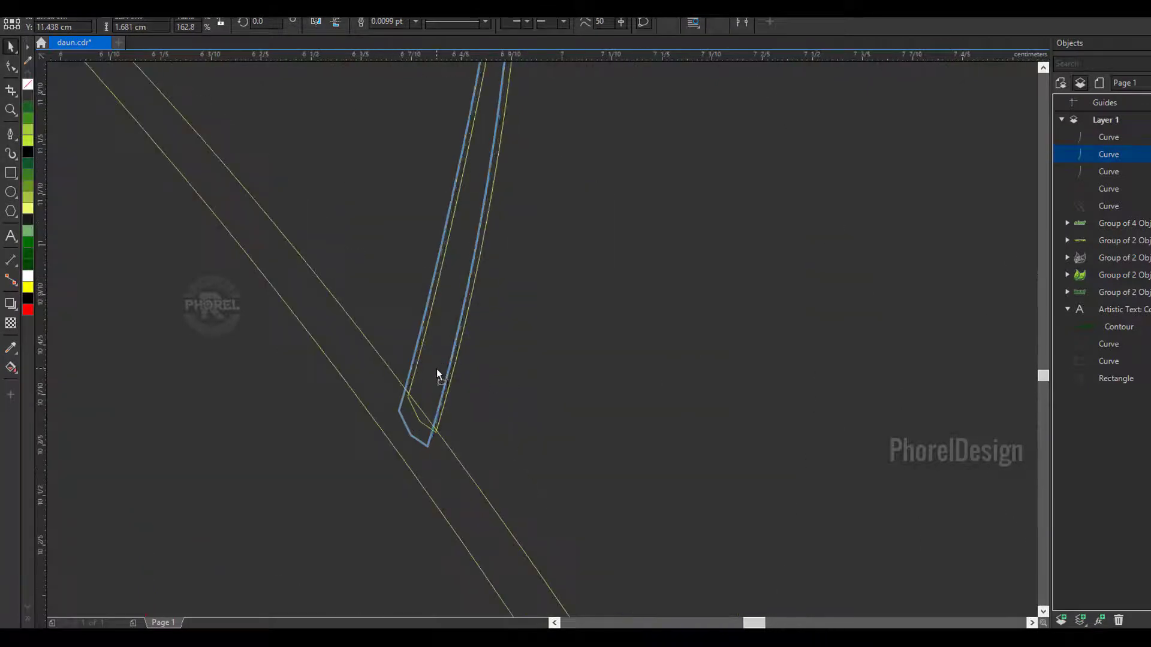
{"action": "scroll", "coordinate": [436, 377], "scroll_direction": "down", "scroll_amount": 1}
{"action": "left_click_drag", "start_coordinate": [610, 578], "coordinate": [570, 593]}
{"action": "left_click_drag", "start_coordinate": [586, 306], "coordinate": [586, 398]}
{"action": "scroll", "coordinate": [617, 476], "scroll_direction": "down", "scroll_amount": 2}
Step: Duplicate a side vein, mirror it horizontally, and move it toward the leaf centre
{"action": "key", "text": "ctrl+d"}
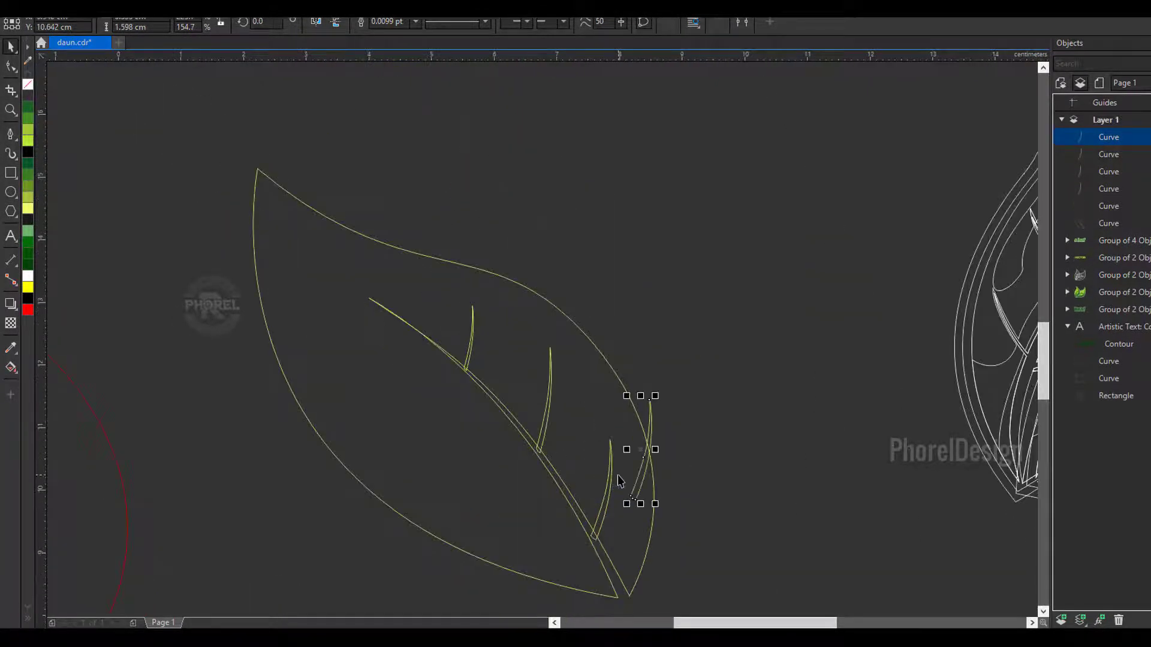
{"action": "left_click", "coordinate": [335, 24]}
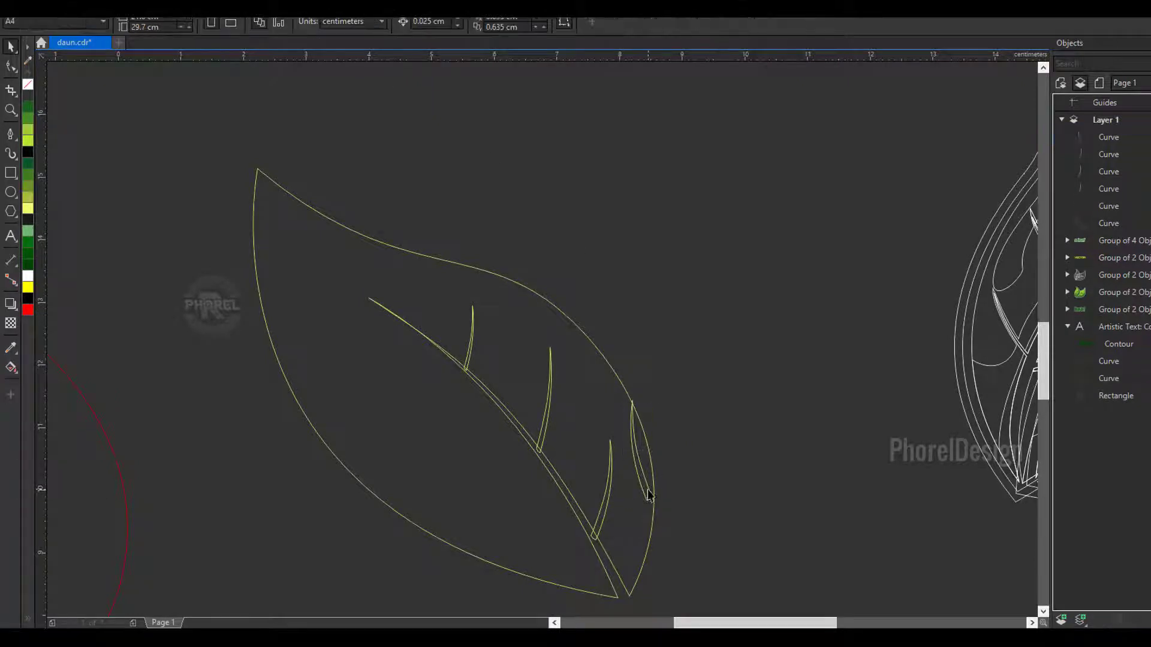
{"action": "left_click_drag", "start_coordinate": [642, 471], "coordinate": [506, 441]}
{"action": "left_click", "coordinate": [505, 441]}
Step: Rotate the mirrored vein to cross the midrib and enlarge it toward the leaf's other side
{"action": "left_click_drag", "start_coordinate": [490, 365], "coordinate": [442, 412]}
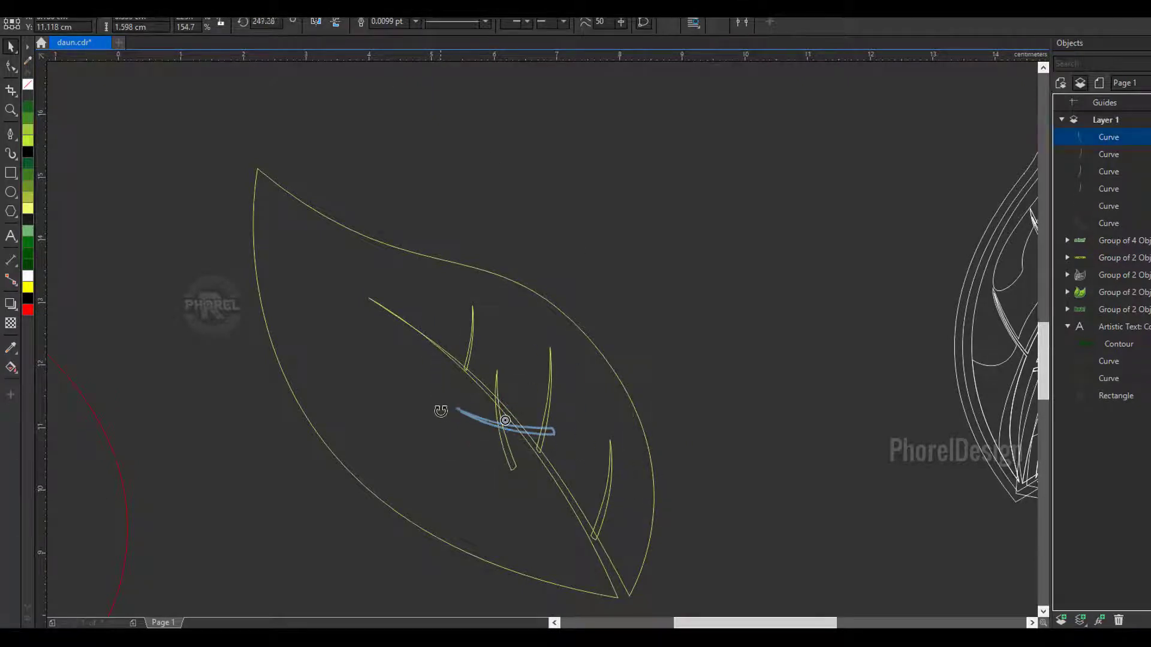
{"action": "left_click", "coordinate": [758, 411]}
{"action": "left_click", "coordinate": [545, 442]}
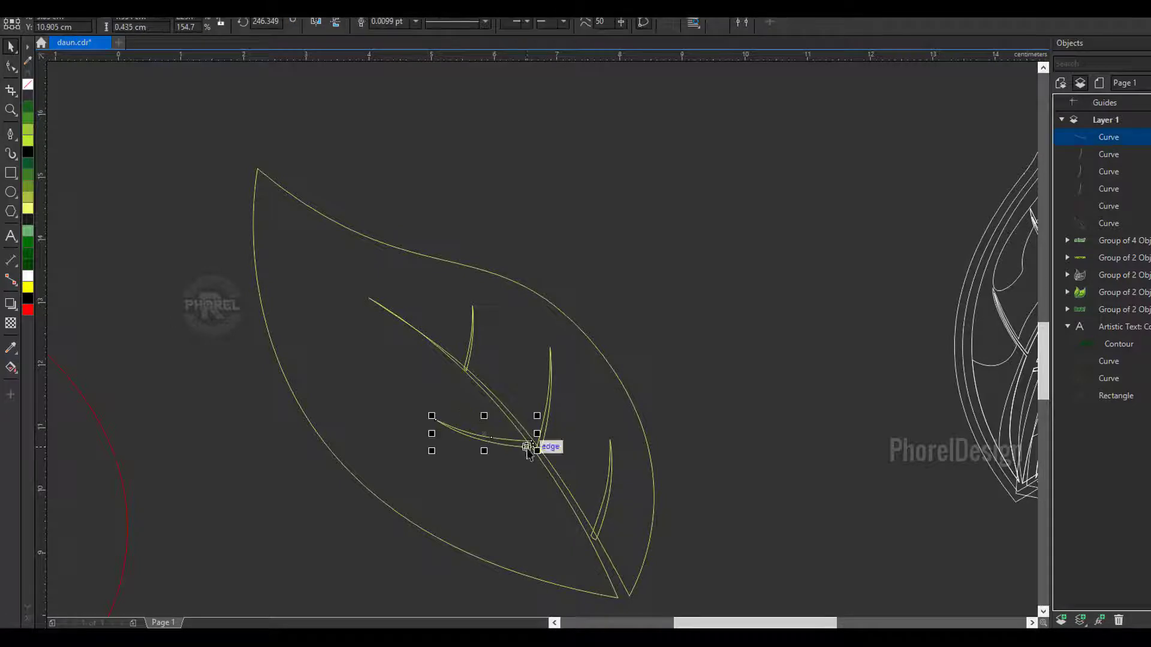
{"action": "scroll", "coordinate": [529, 449], "scroll_direction": "up", "scroll_amount": 3}
{"action": "scroll", "coordinate": [530, 457], "scroll_direction": "down", "scroll_amount": 1}
{"action": "left_click_drag", "start_coordinate": [336, 374], "coordinate": [294, 353]}
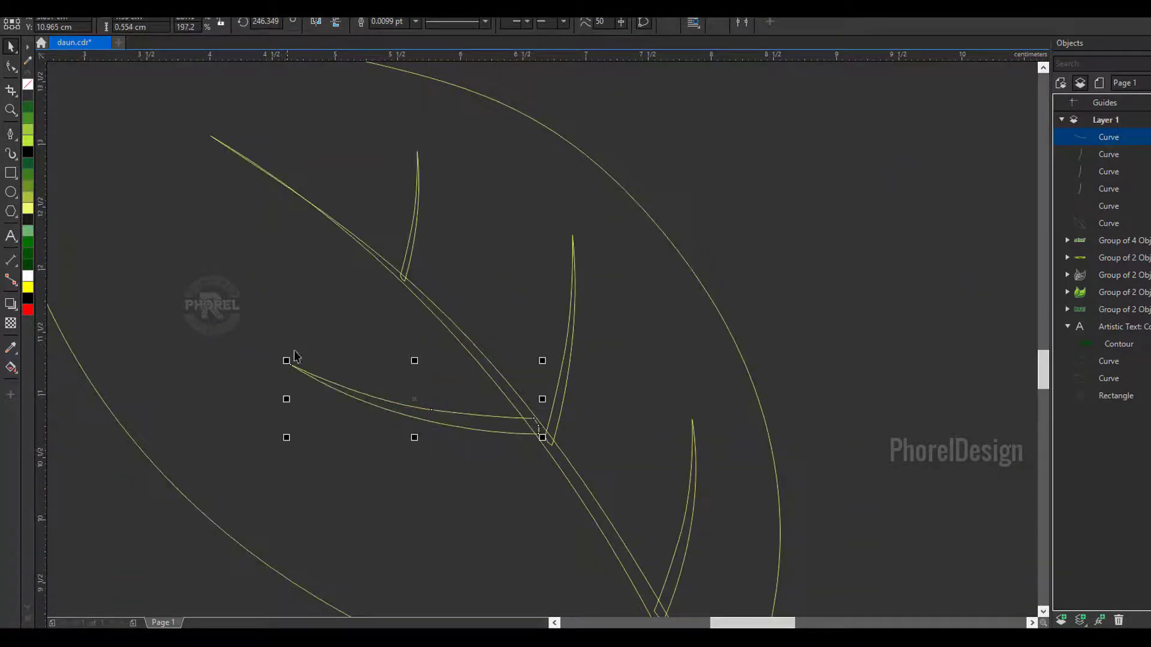
Step: Copy the crossing vein to the upper-left branch and scale it to fit
{"action": "mouse_move", "coordinate": [535, 424]}
{"action": "left_mouse_down"}
{"action": "mouse_move", "coordinate": [616, 352]}
{"action": "mouse_move", "coordinate": [407, 290]}
{"action": "left_mouse_up"}
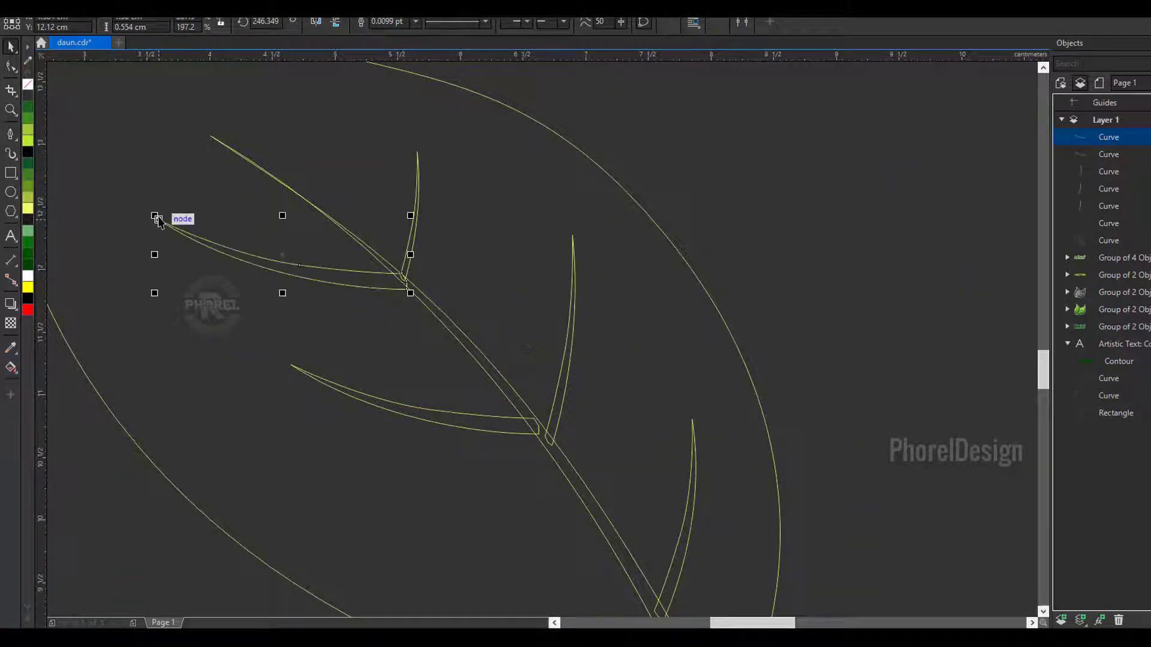
{"action": "left_click_drag", "start_coordinate": [159, 216], "coordinate": [214, 249]}
{"action": "scroll", "coordinate": [359, 264], "scroll_direction": "up", "scroll_amount": 3}
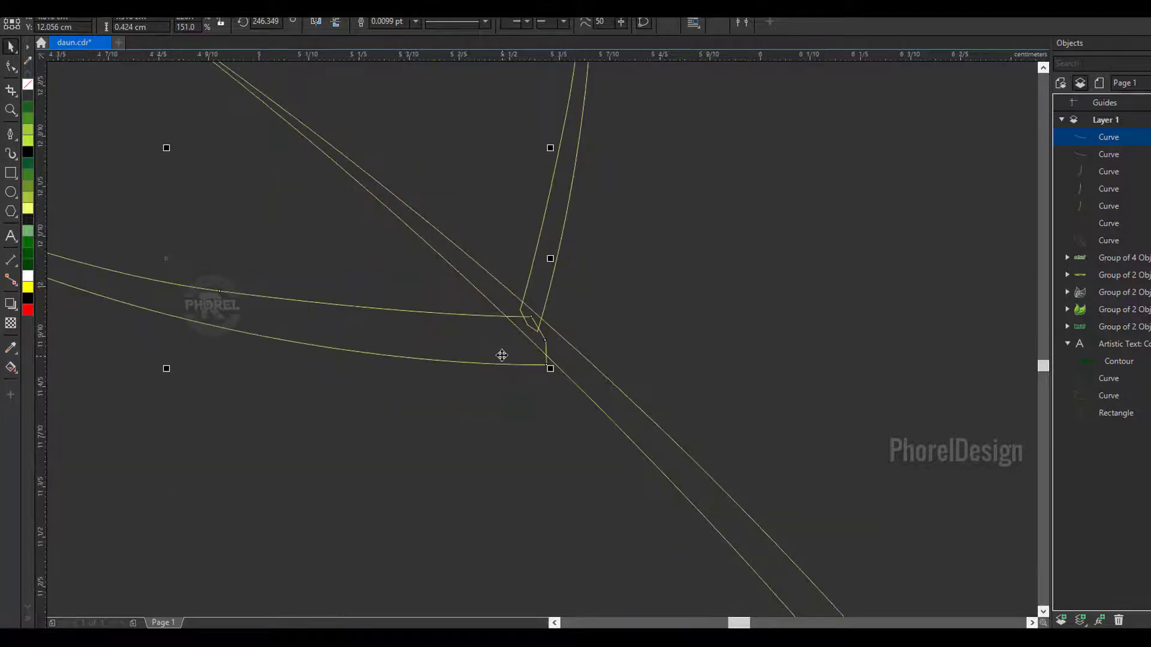
{"action": "left_click_drag", "start_coordinate": [154, 334], "coordinate": [184, 236]}
{"action": "left_click_drag", "start_coordinate": [485, 224], "coordinate": [476, 303]}
{"action": "scroll", "coordinate": [620, 341], "scroll_direction": "down", "scroll_amount": 3}
{"action": "scroll", "coordinate": [663, 414], "scroll_direction": "up", "scroll_amount": 2}
Step: Copy another vein higher up, then duplicate it onto the lower branch and stretch it to fit
{"action": "left_click", "coordinate": [663, 392]}
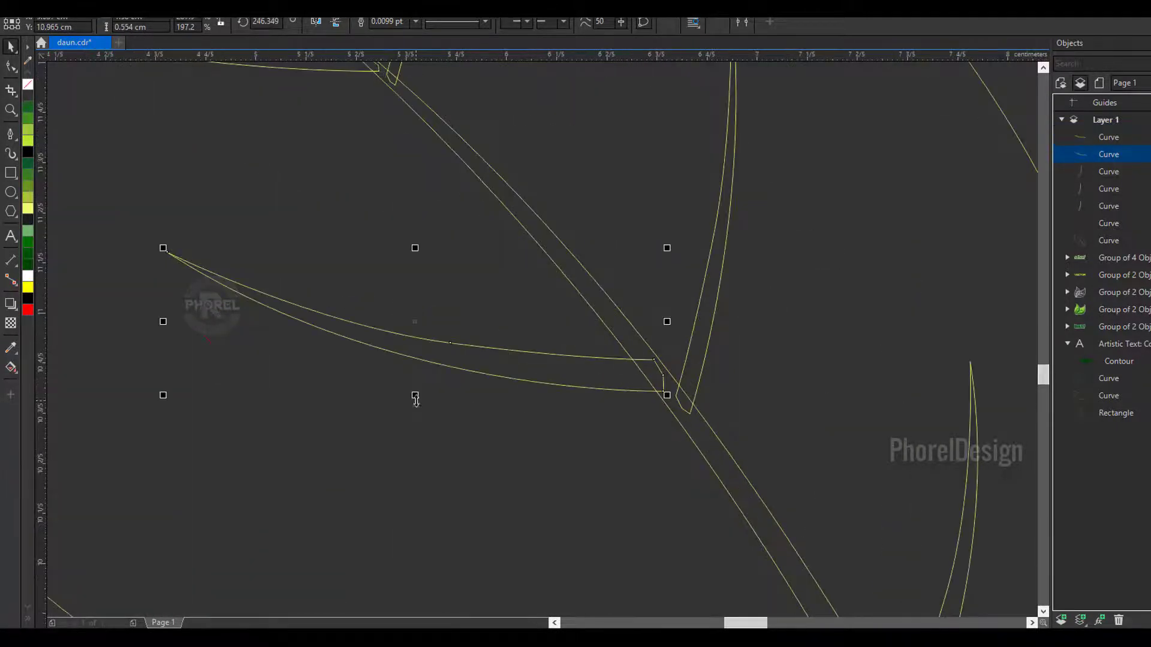
{"action": "mouse_move", "coordinate": [415, 397]}
{"action": "left_mouse_down"}
{"action": "mouse_move", "coordinate": [642, 367]}
{"action": "mouse_move", "coordinate": [647, 412]}
{"action": "left_mouse_up"}
{"action": "scroll", "coordinate": [538, 370], "scroll_direction": "down", "scroll_amount": 3}
{"action": "left_click", "coordinate": [409, 218]}
{"action": "key", "text": "ctrl+d"}
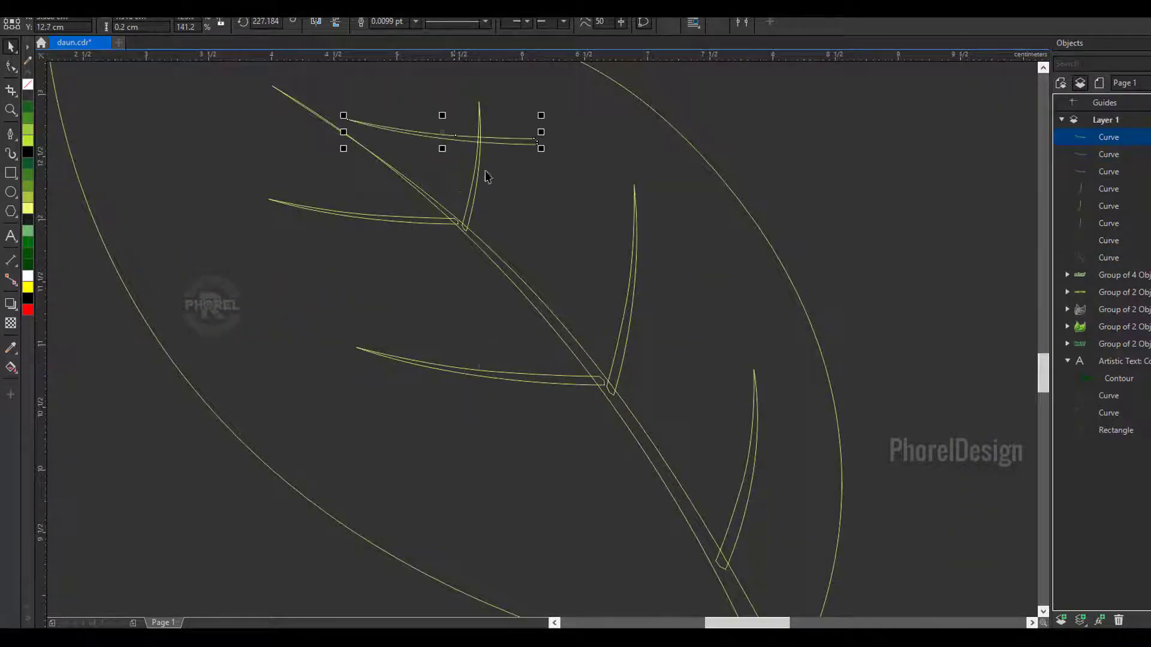
{"action": "left_click_drag", "start_coordinate": [512, 140], "coordinate": [683, 550]}
{"action": "left_click_drag", "start_coordinate": [513, 542], "coordinate": [459, 525]}
{"action": "left_click_drag", "start_coordinate": [584, 523], "coordinate": [585, 507]}
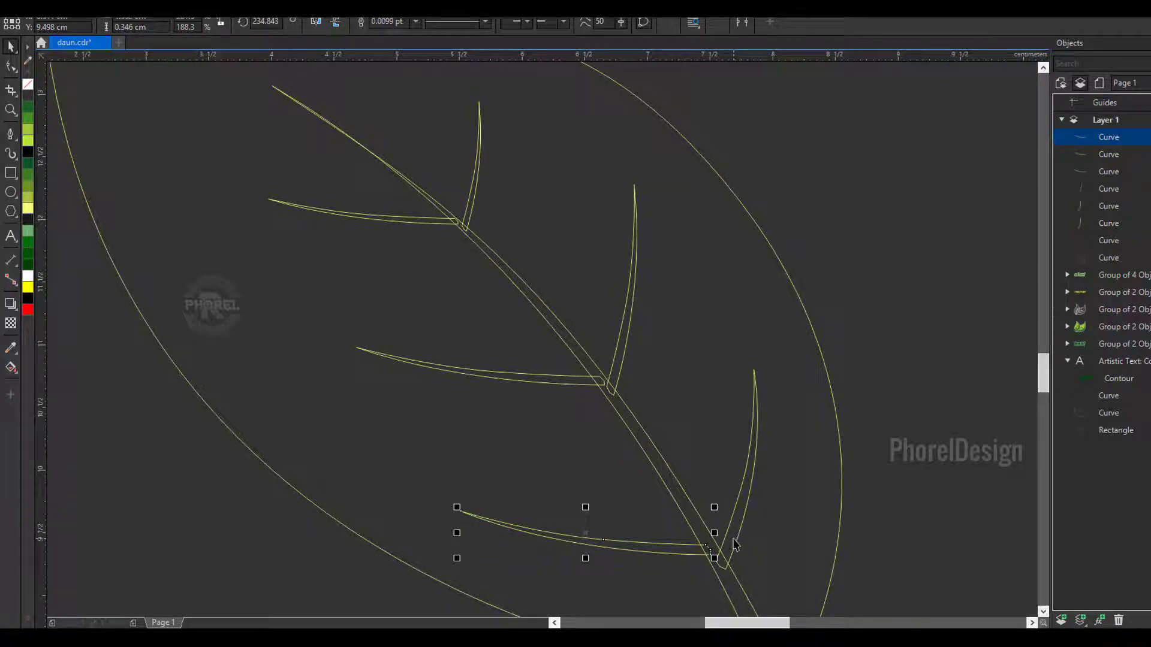
{"action": "left_click", "coordinate": [735, 543]}
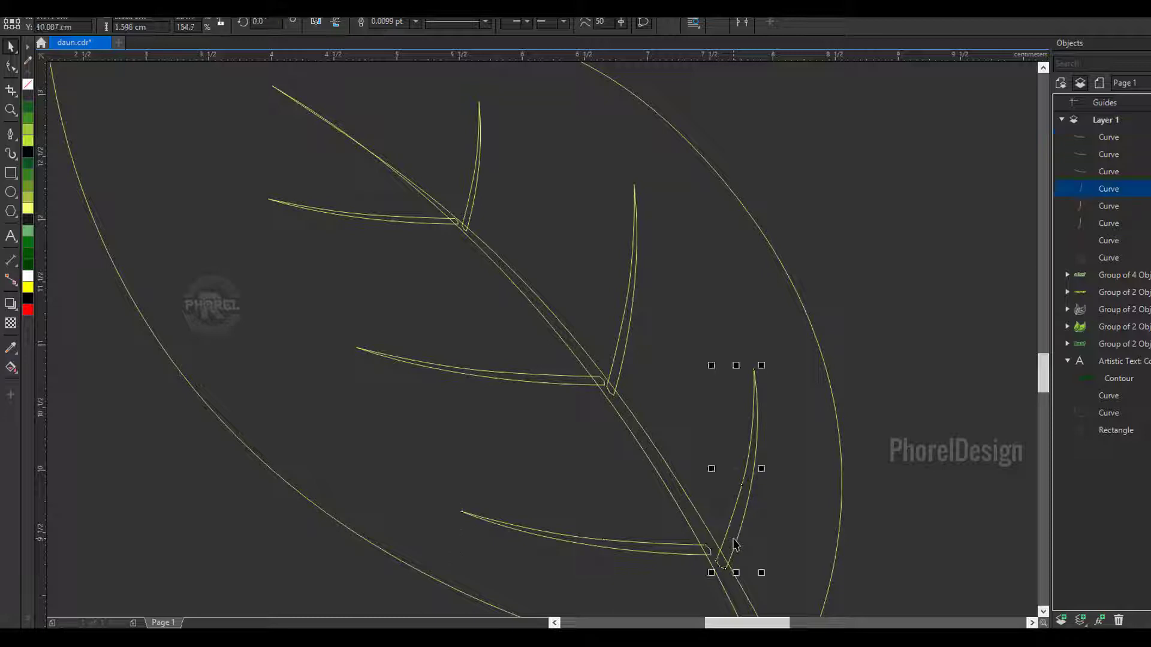
Step: Weld three selected vein curves into one connected vein shape
{"action": "left_click", "coordinate": [683, 543], "text": "shift"}
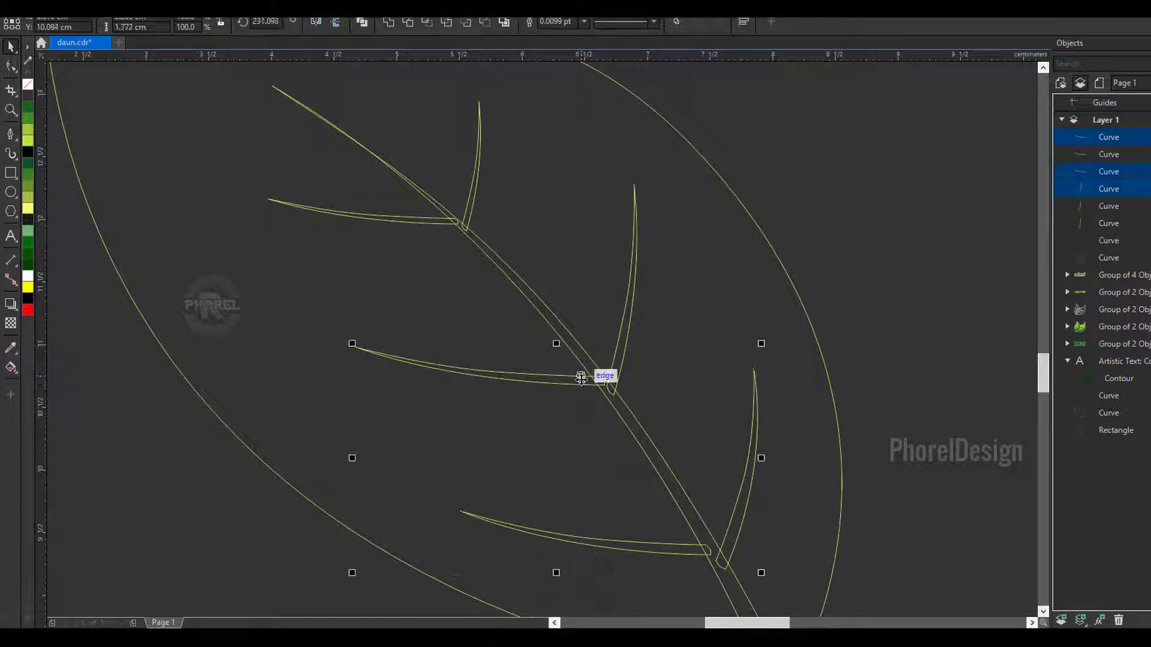
{"action": "left_click", "coordinate": [596, 379], "text": "shift"}
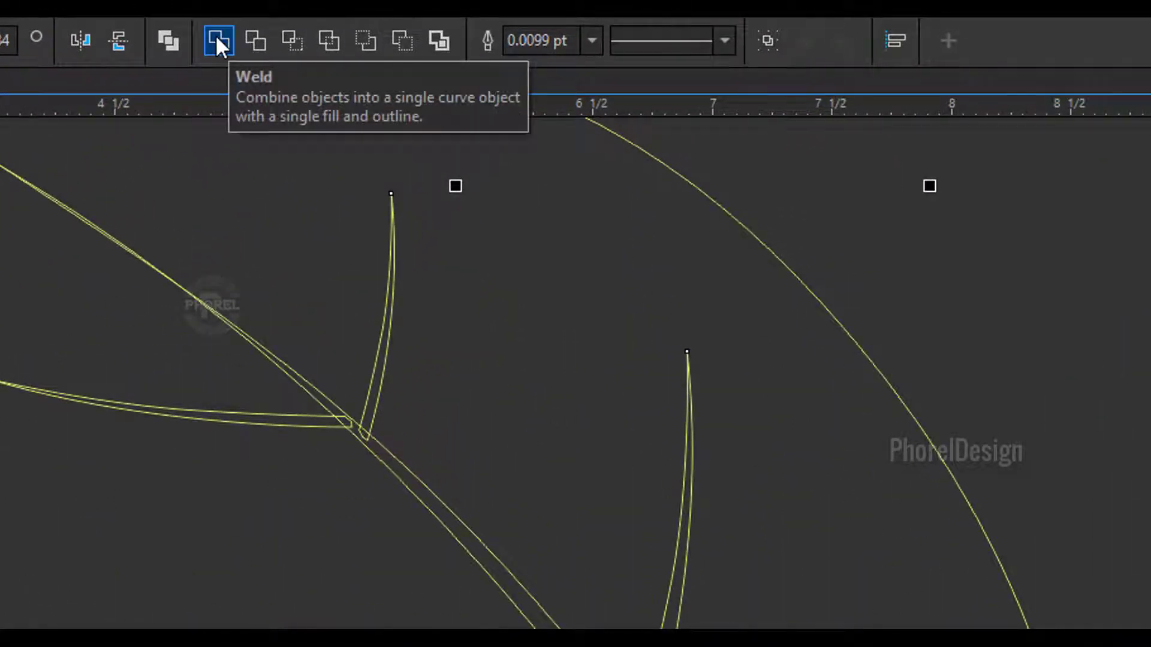
{"action": "left_click", "coordinate": [217, 38]}
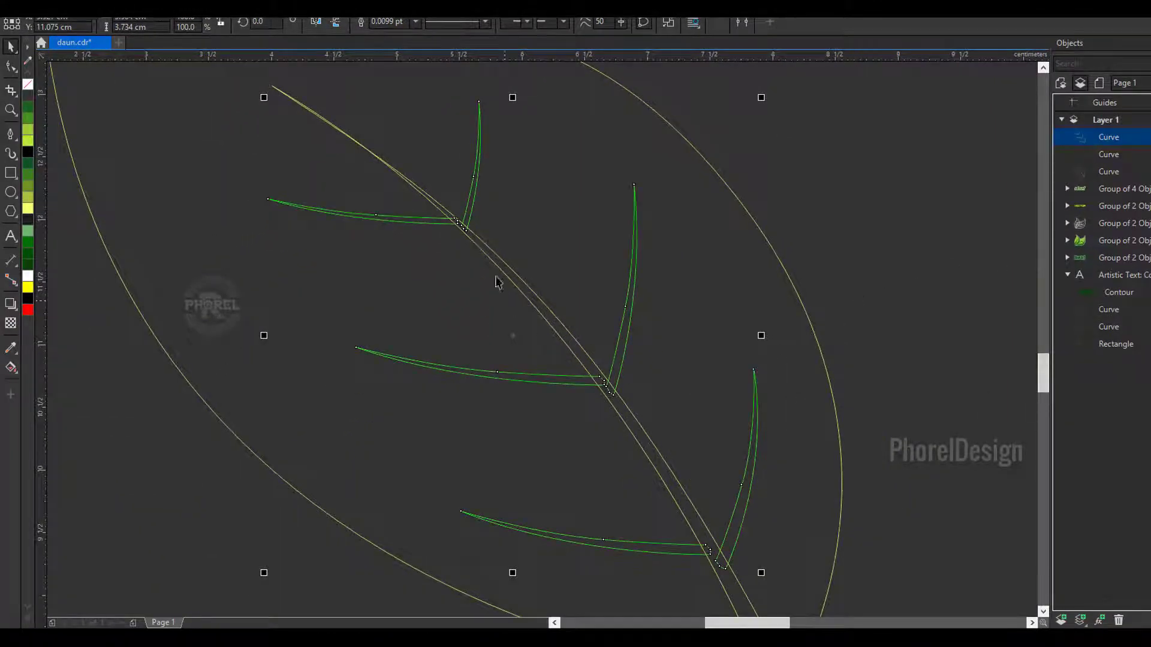
{"action": "left_click", "coordinate": [779, 366]}
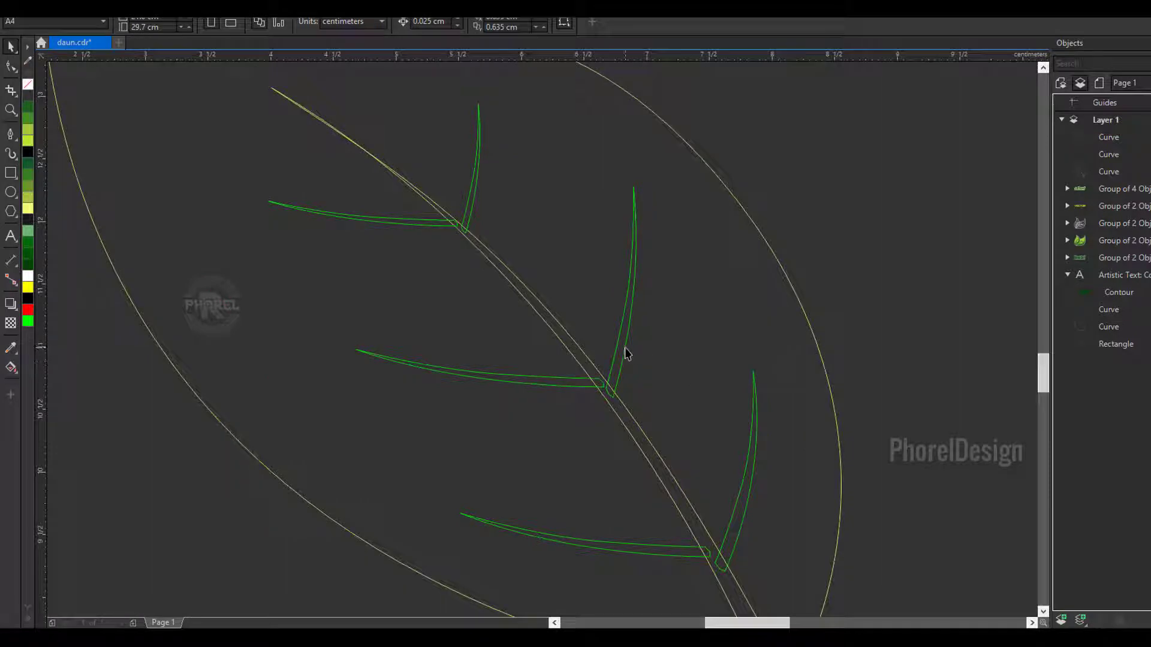
Step: Simplify the vein shape with the leaf outline, then delete the leftover green vein copy
{"action": "left_click", "coordinate": [625, 353]}
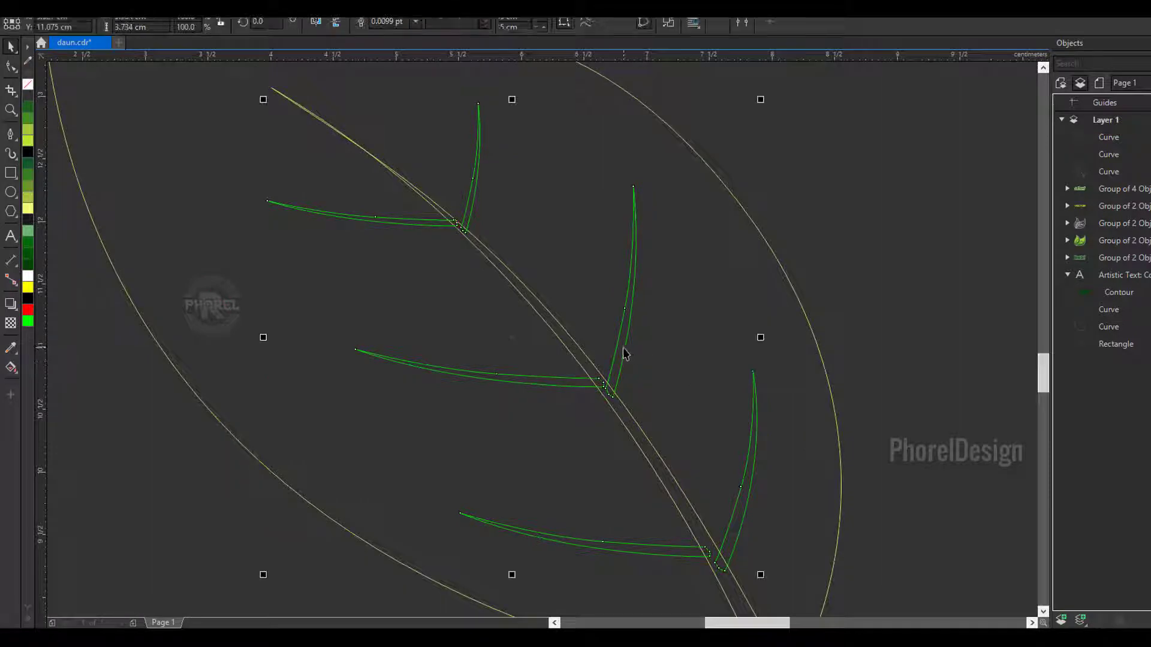
{"action": "left_click", "coordinate": [212, 240], "text": "shift"}
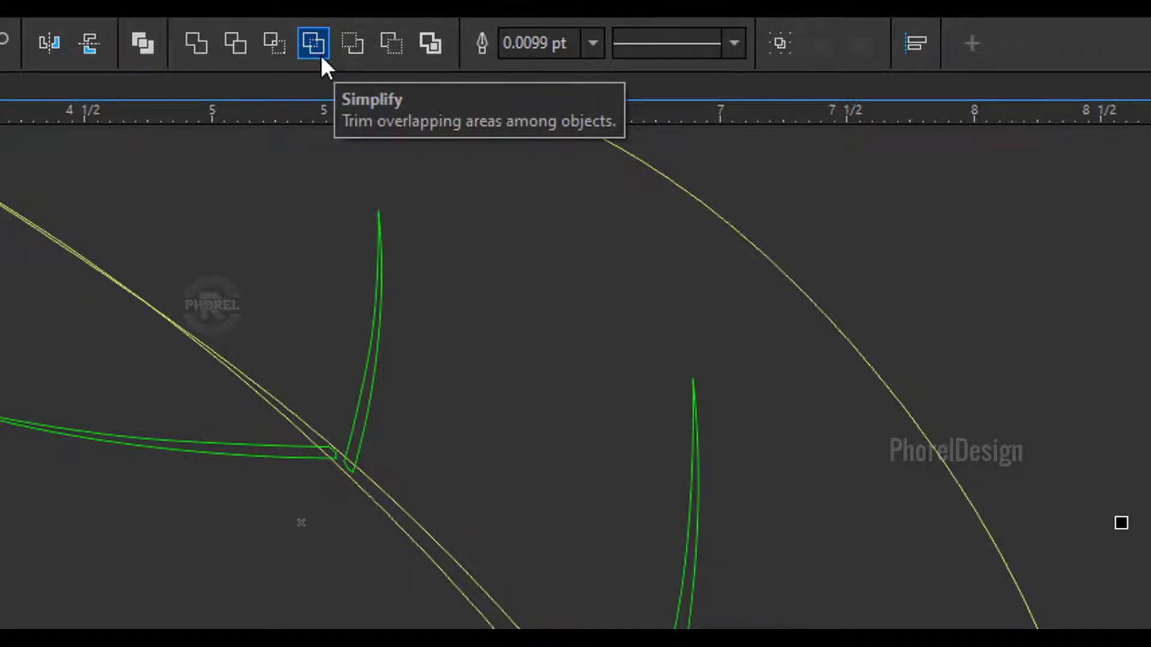
{"action": "left_click", "coordinate": [321, 56]}
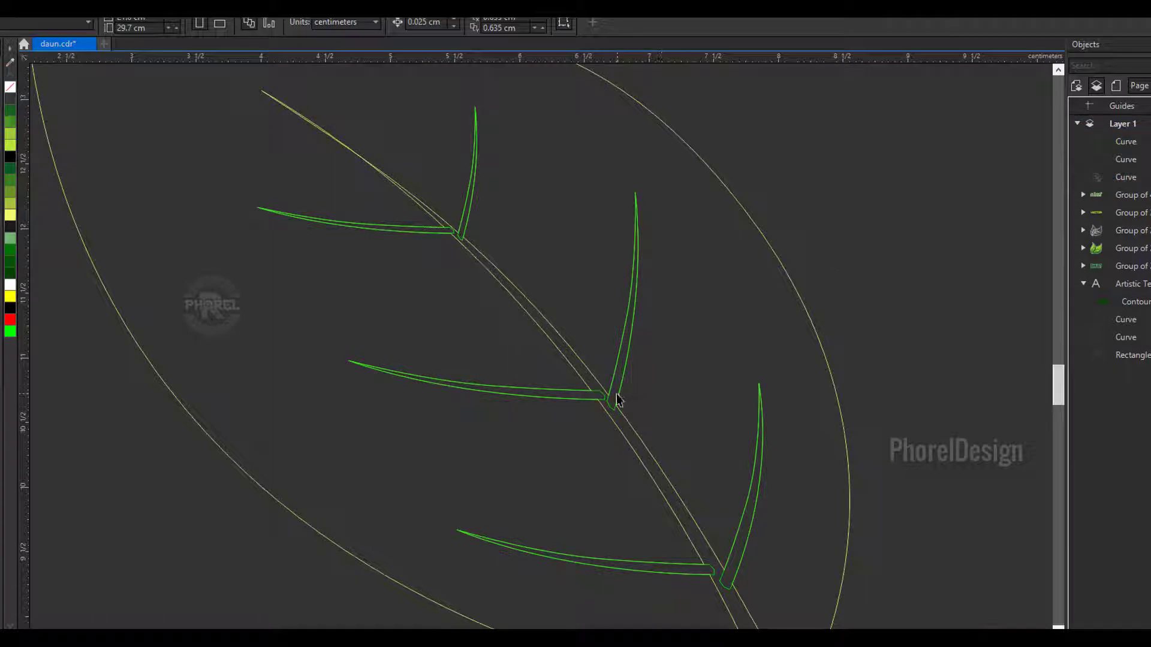
{"action": "mouse_move", "coordinate": [616, 398]}
{"action": "left_mouse_down"}
{"action": "mouse_move", "coordinate": [726, 390]}
{"action": "mouse_move", "coordinate": [891, 304]}
{"action": "left_mouse_up"}
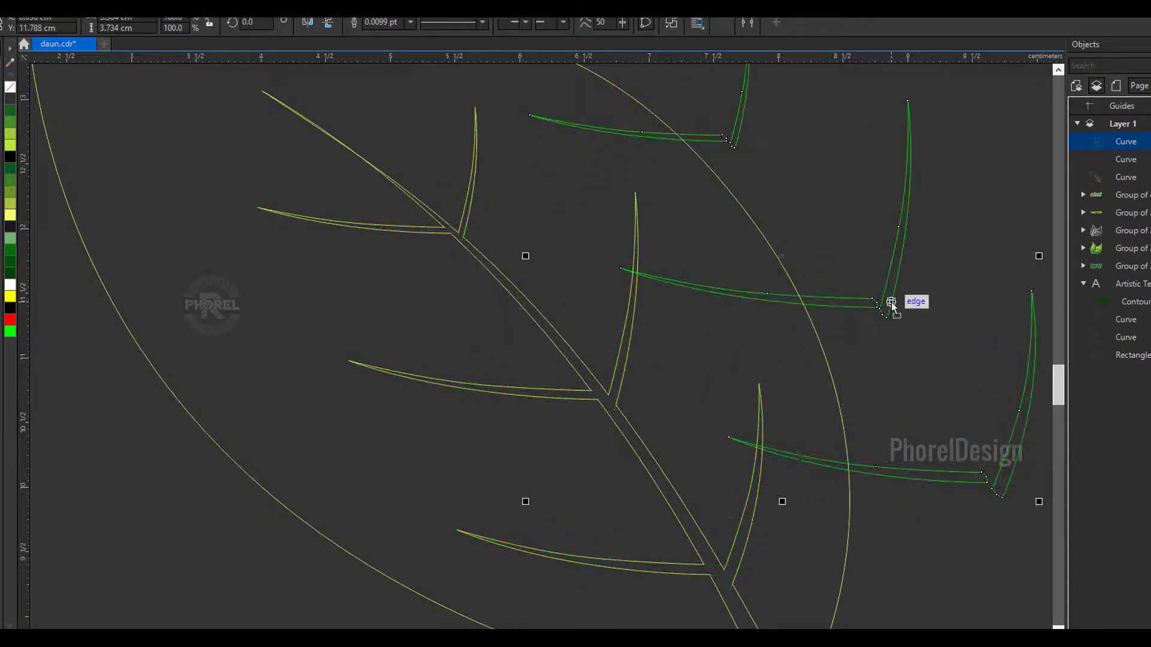
{"action": "key", "text": "Delete"}
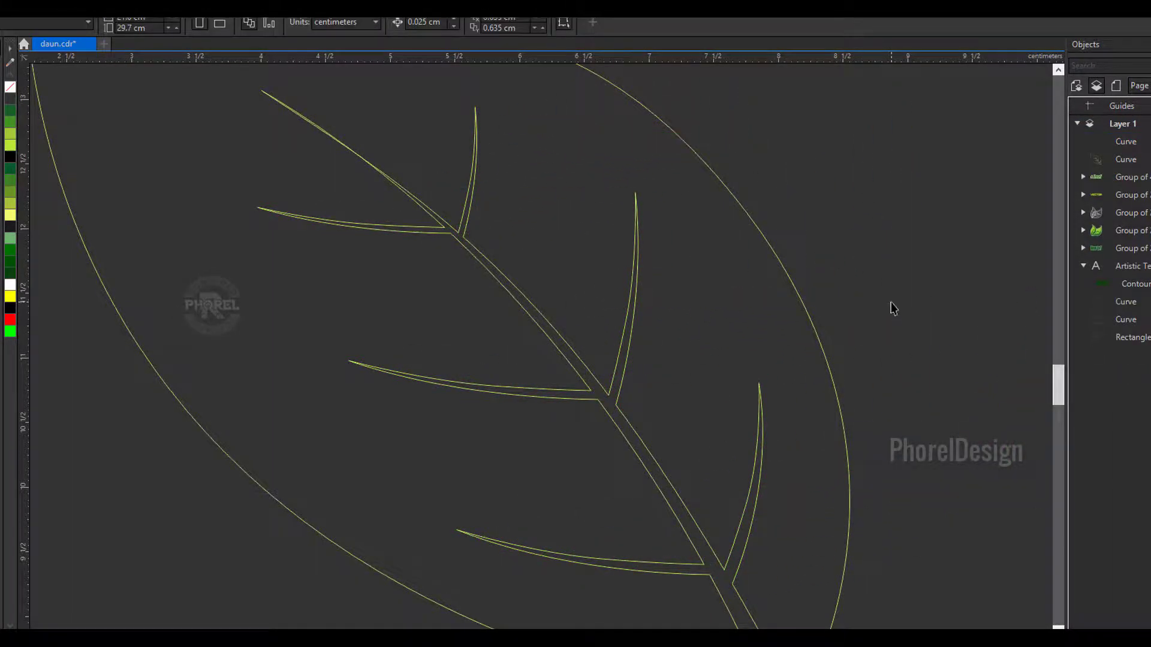
{"action": "scroll", "coordinate": [891, 305], "scroll_direction": "down", "scroll_amount": 2}
Step: Zoom and scroll to show the leaf title and finished examples, then select the Pen tool
{"action": "scroll", "coordinate": [892, 306], "scroll_direction": "down", "scroll_amount": 2}
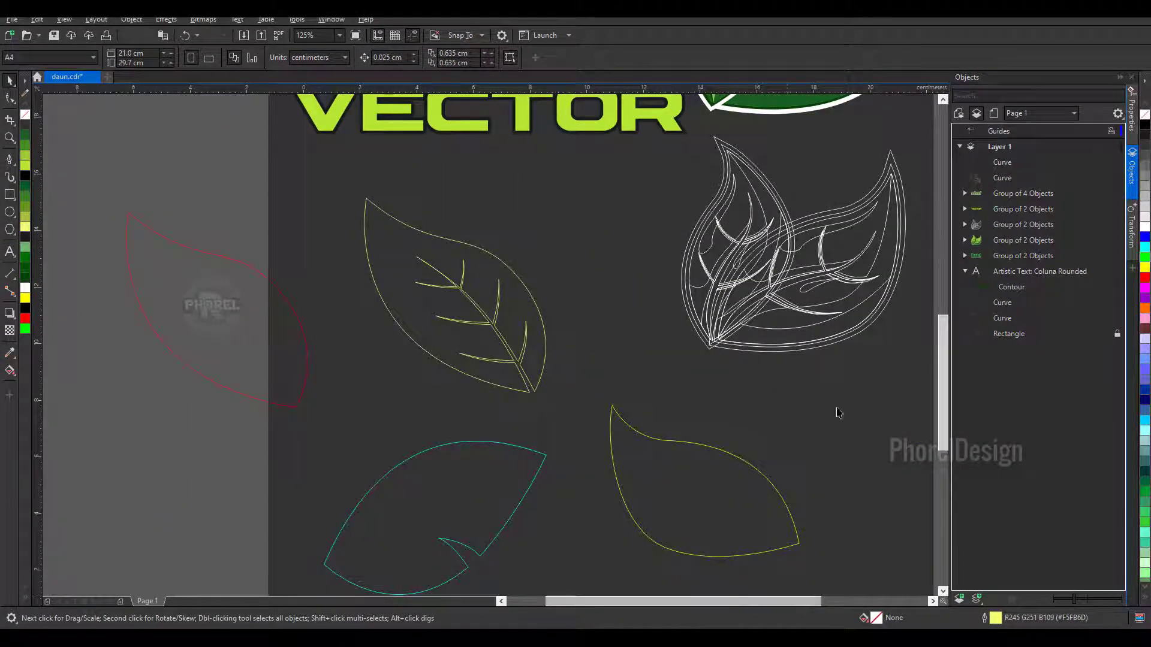
{"action": "scroll", "coordinate": [945, 340], "scroll_direction": "up", "scroll_amount": 2}
{"action": "left_click_drag", "start_coordinate": [945, 339], "coordinate": [944, 321]}
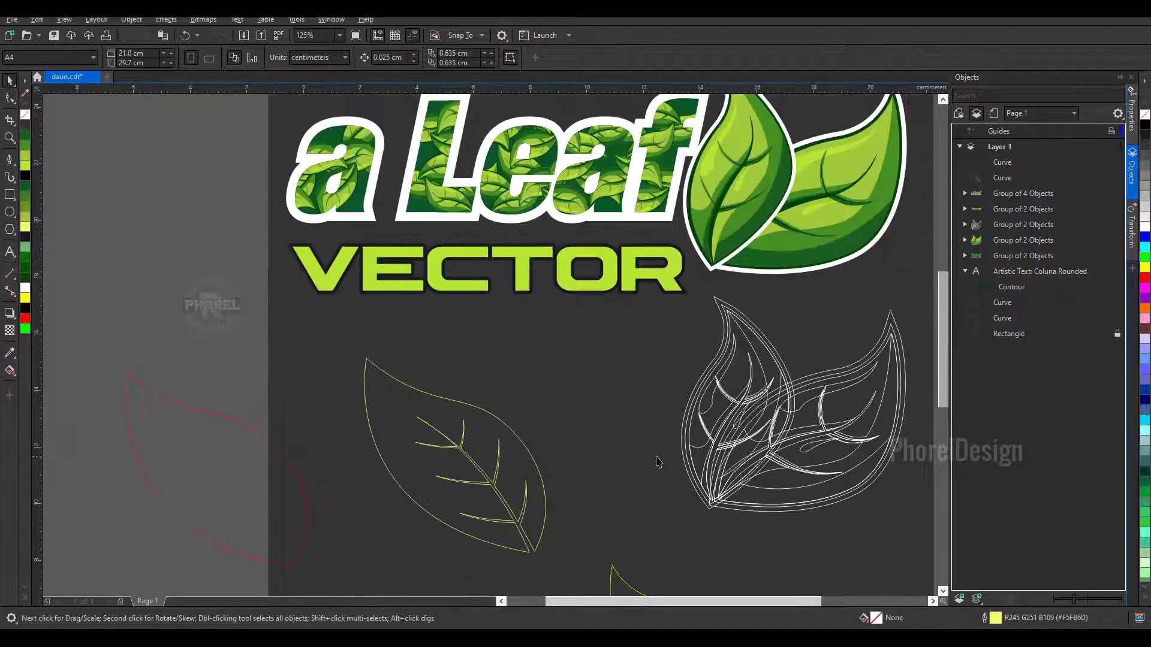
{"action": "left_click", "coordinate": [9, 160]}
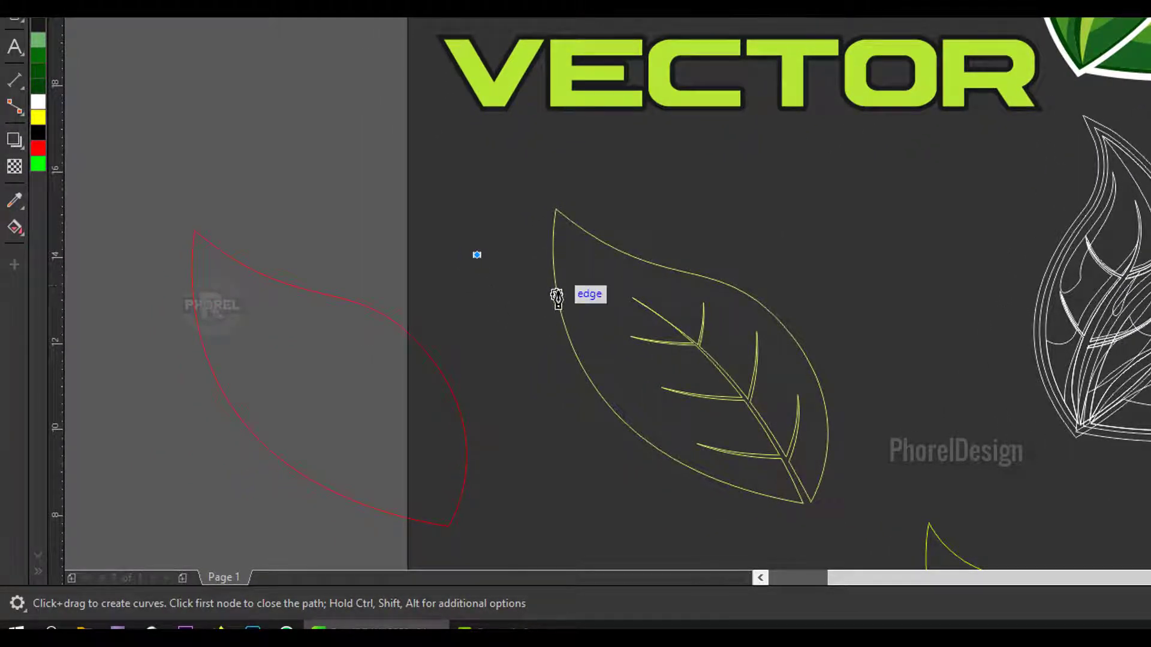
Step: Draw a closed angular Bézier shape around the leaf's left side, wrapping past the tip
{"action": "double_click", "coordinate": [554, 285]}
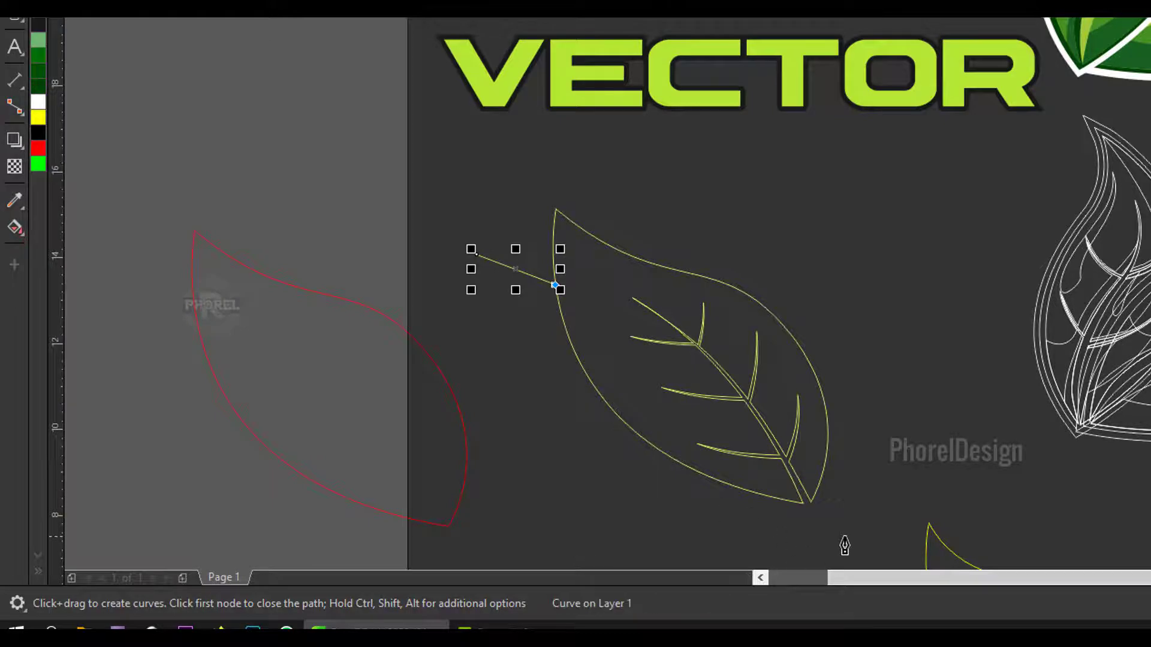
{"action": "scroll", "coordinate": [821, 526], "scroll_direction": "up", "scroll_amount": 2}
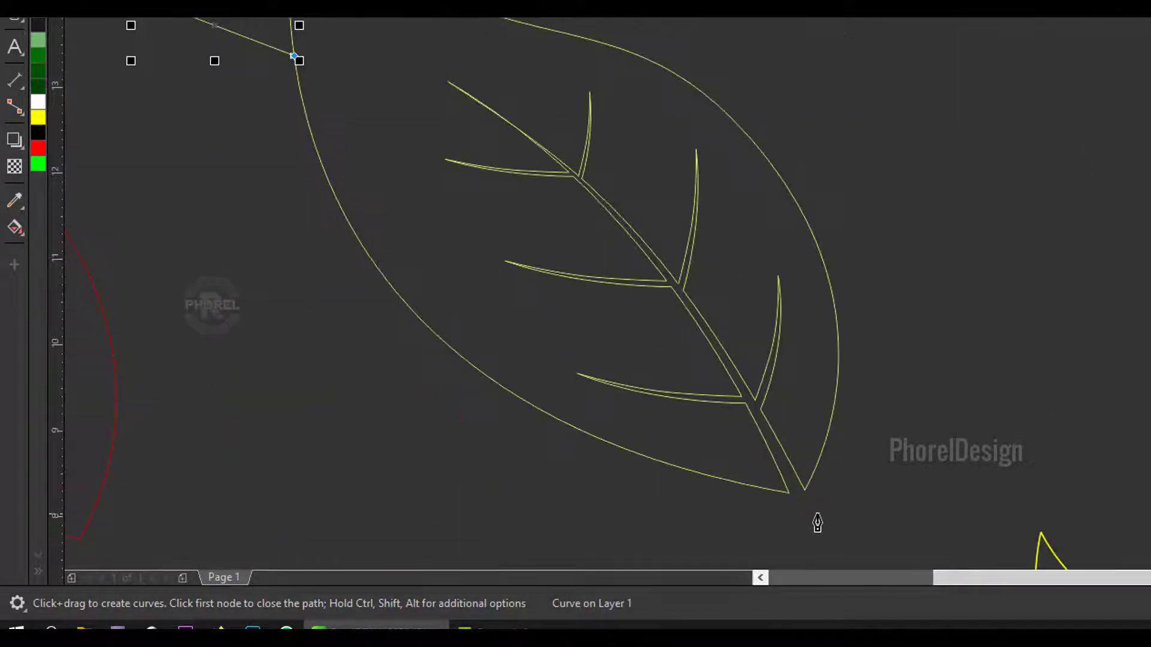
{"action": "mouse_move", "coordinate": [663, 471]}
{"action": "left_mouse_down"}
{"action": "mouse_move", "coordinate": [757, 484]}
{"action": "mouse_move", "coordinate": [777, 444]}
{"action": "mouse_move", "coordinate": [760, 411]}
{"action": "mouse_move", "coordinate": [769, 394]}
{"action": "mouse_move", "coordinate": [827, 393]}
{"action": "mouse_move", "coordinate": [896, 423]}
{"action": "left_mouse_up"}
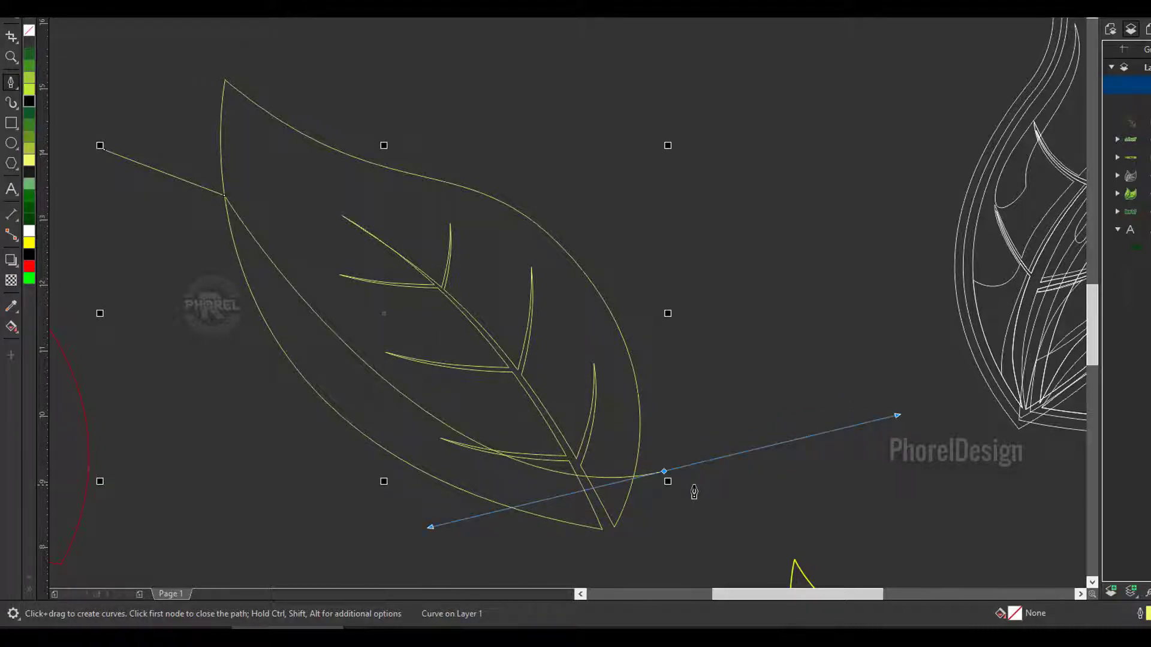
{"action": "left_click", "coordinate": [664, 472]}
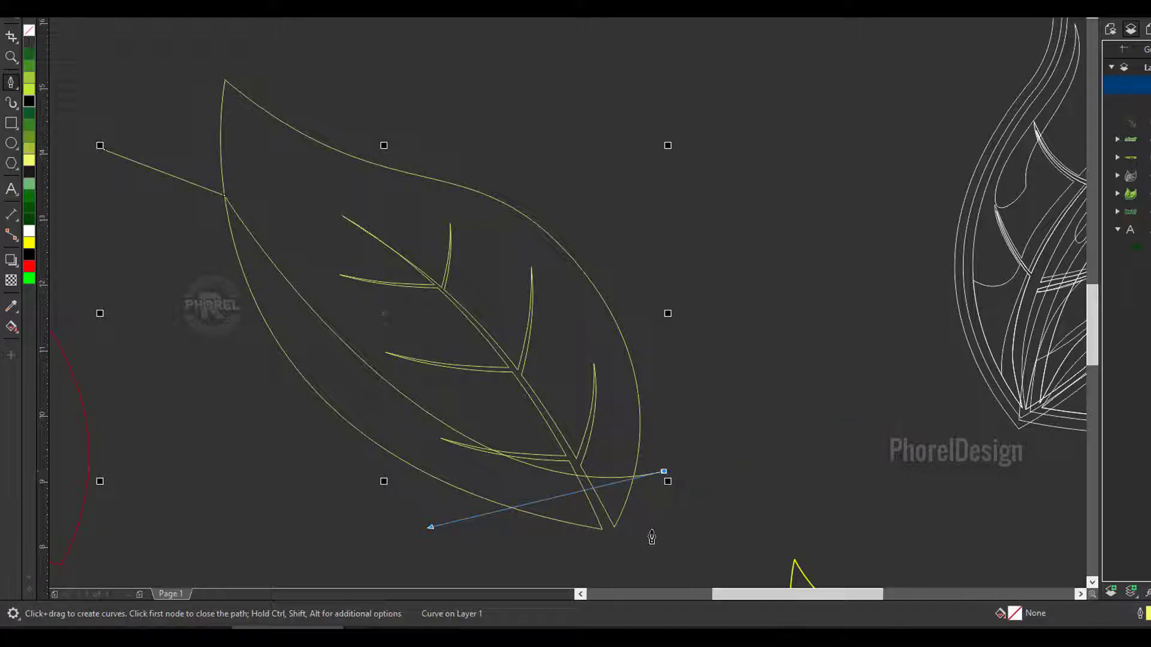
{"action": "left_click", "coordinate": [624, 564]}
{"action": "left_click", "coordinate": [355, 514]}
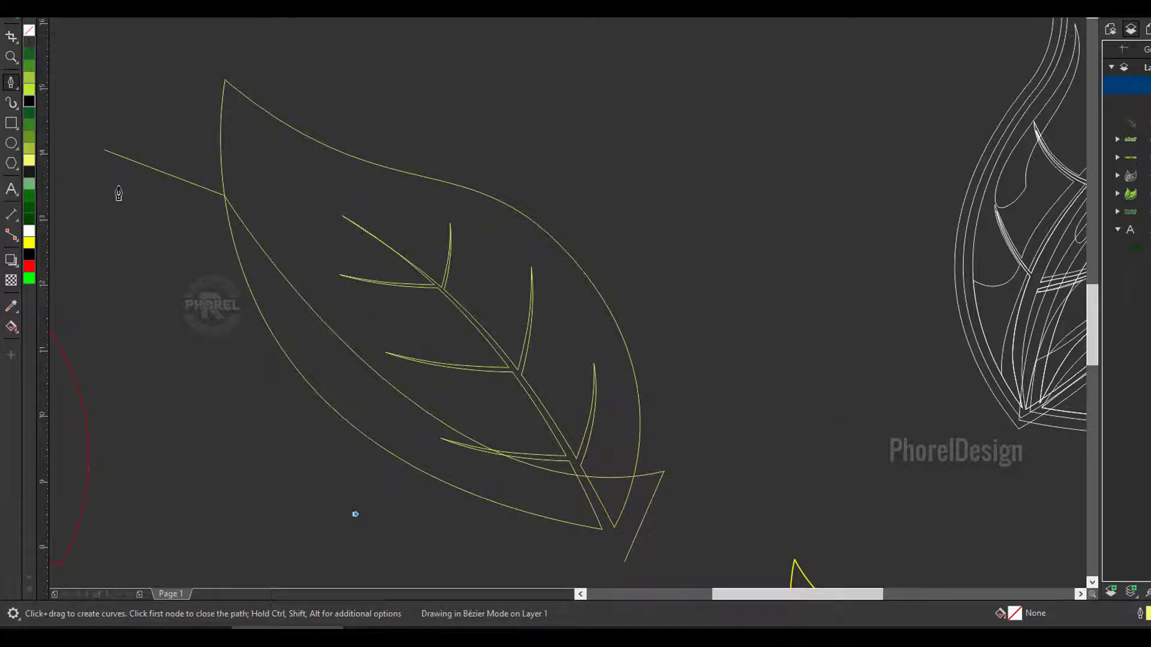
{"action": "left_click", "coordinate": [105, 151]}
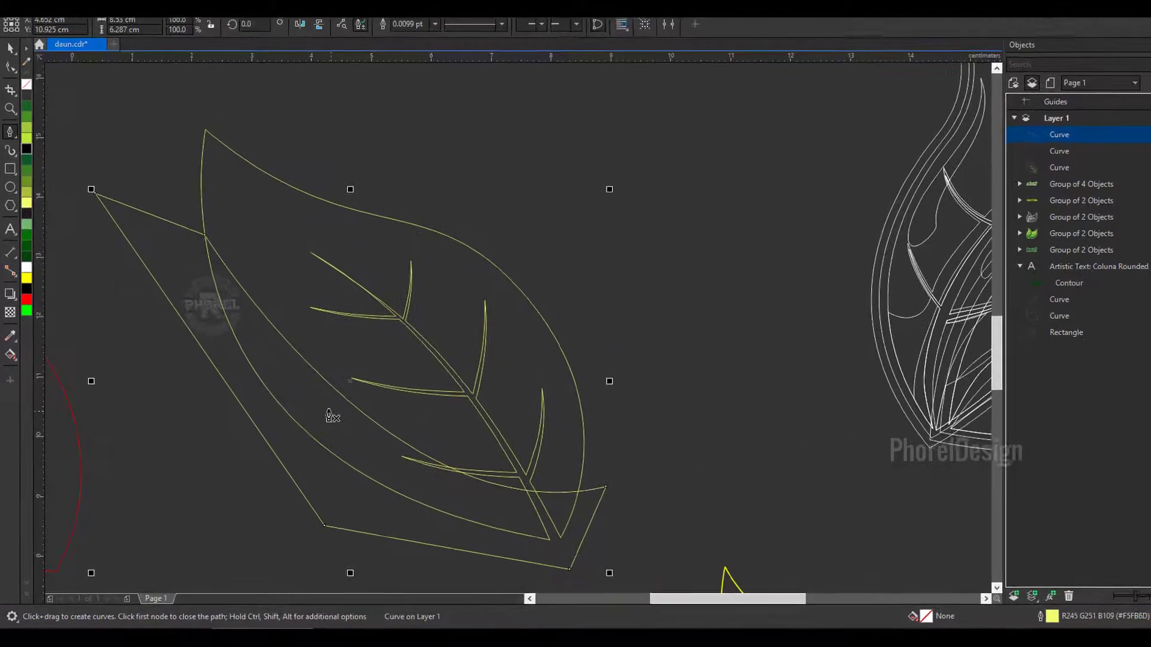
Step: Add two new nodes along the helper shape's curved edge
{"action": "key", "text": "space"}
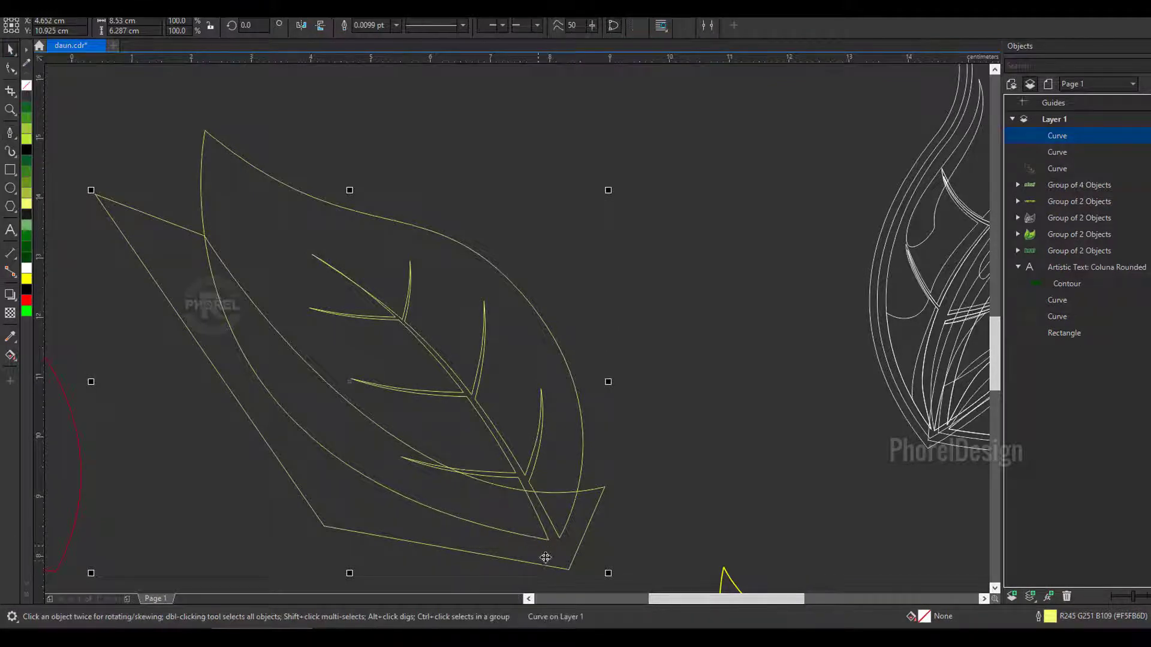
{"action": "double_click", "coordinate": [341, 406]}
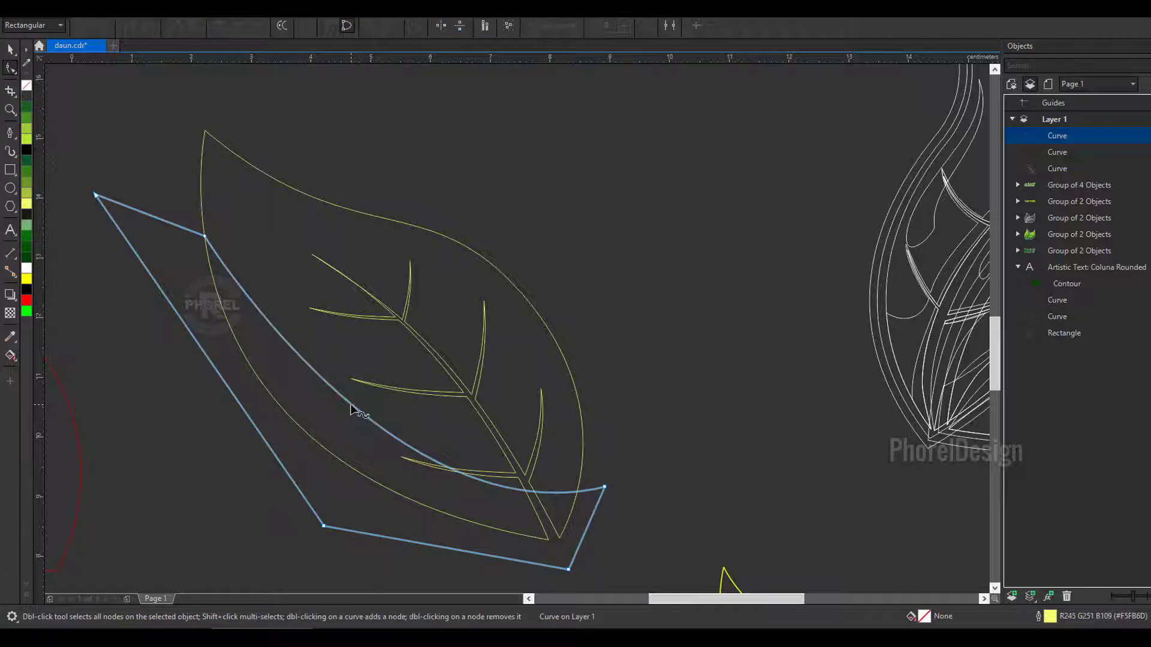
{"action": "double_click", "coordinate": [351, 405]}
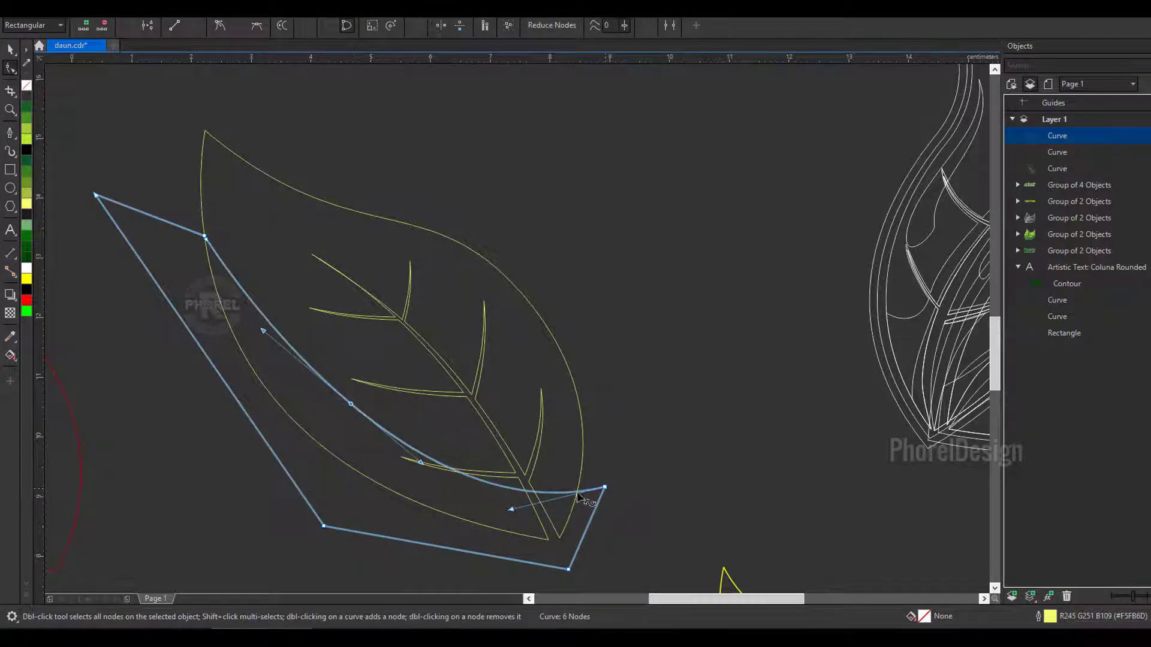
{"action": "double_click", "coordinate": [529, 492]}
Step: Drag the nodes and bend the curve so the edge traces the midrib down to the tip
{"action": "scroll", "coordinate": [529, 493], "scroll_direction": "up", "scroll_amount": 5}
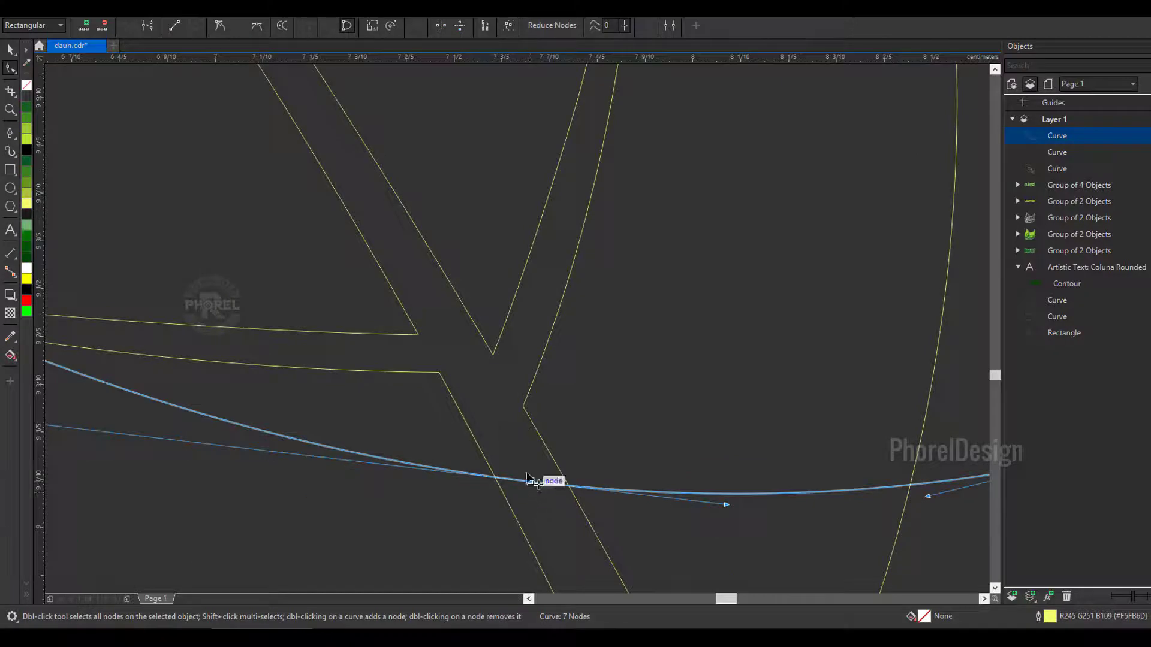
{"action": "left_click_drag", "start_coordinate": [531, 482], "coordinate": [449, 341]}
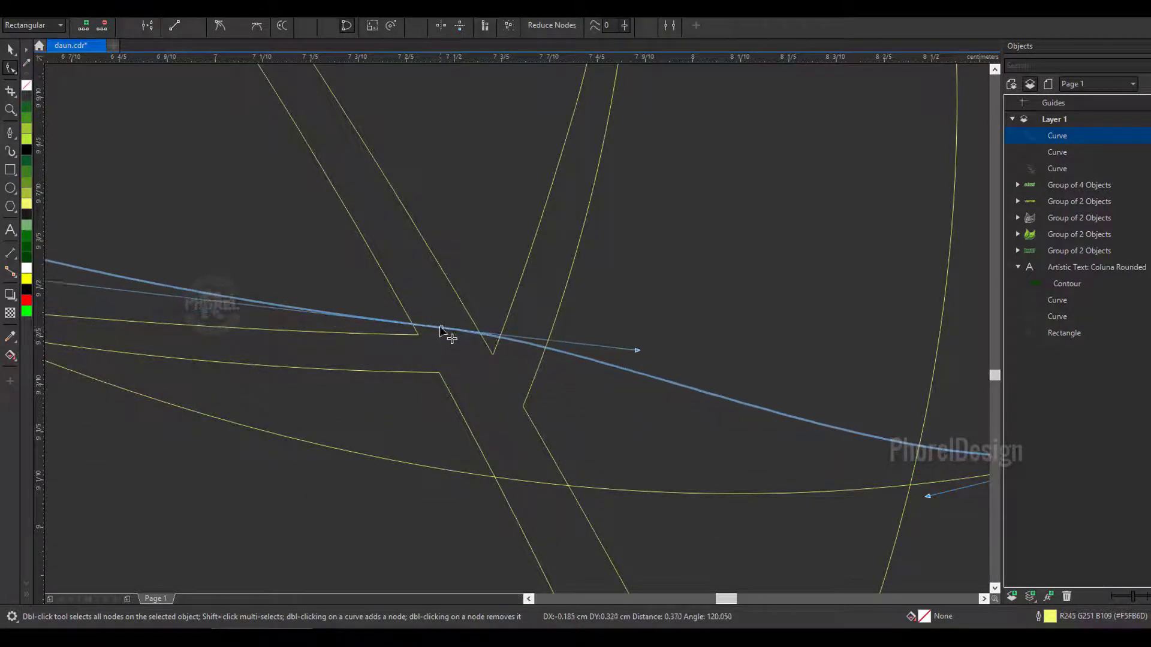
{"action": "scroll", "coordinate": [474, 417], "scroll_direction": "down", "scroll_amount": 2}
{"action": "scroll", "coordinate": [483, 412], "scroll_direction": "down", "scroll_amount": 2}
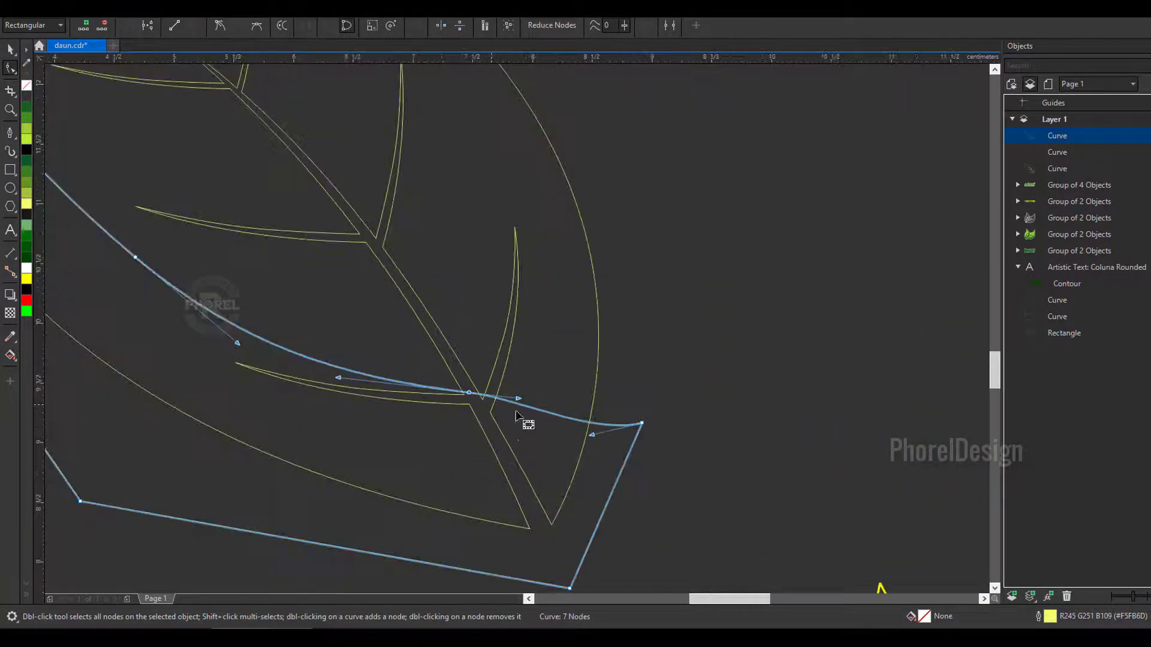
{"action": "mouse_move", "coordinate": [642, 425]}
{"action": "left_mouse_down"}
{"action": "mouse_move", "coordinate": [560, 547]}
{"action": "mouse_move", "coordinate": [512, 524]}
{"action": "left_mouse_up"}
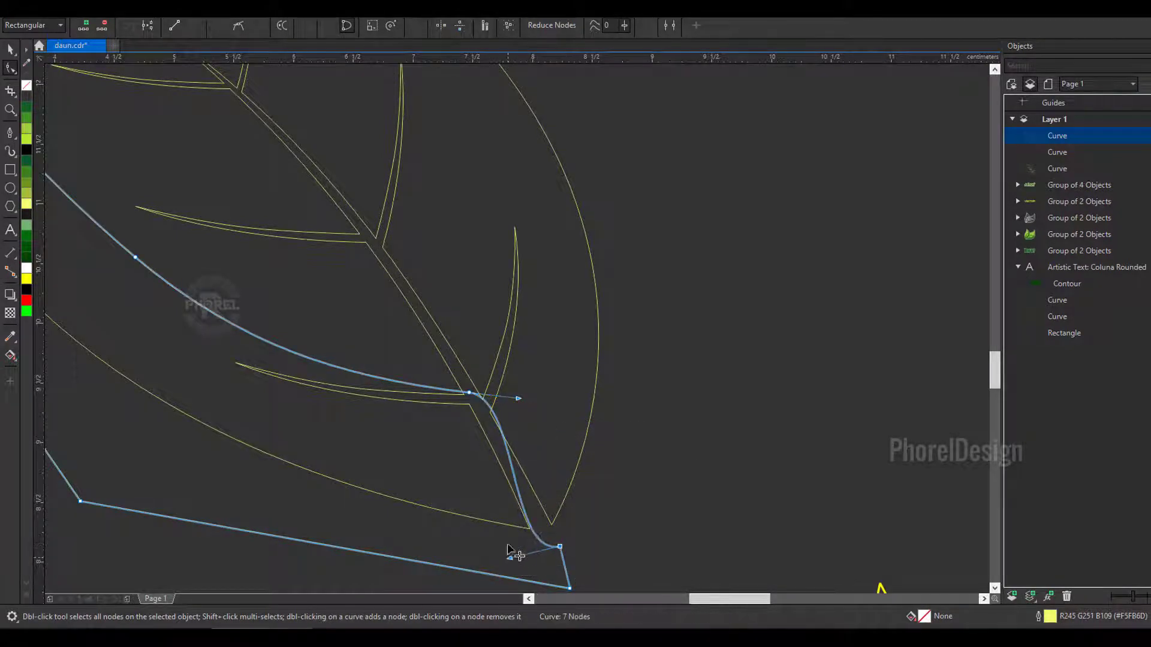
{"action": "scroll", "coordinate": [460, 395], "scroll_direction": "up", "scroll_amount": 4}
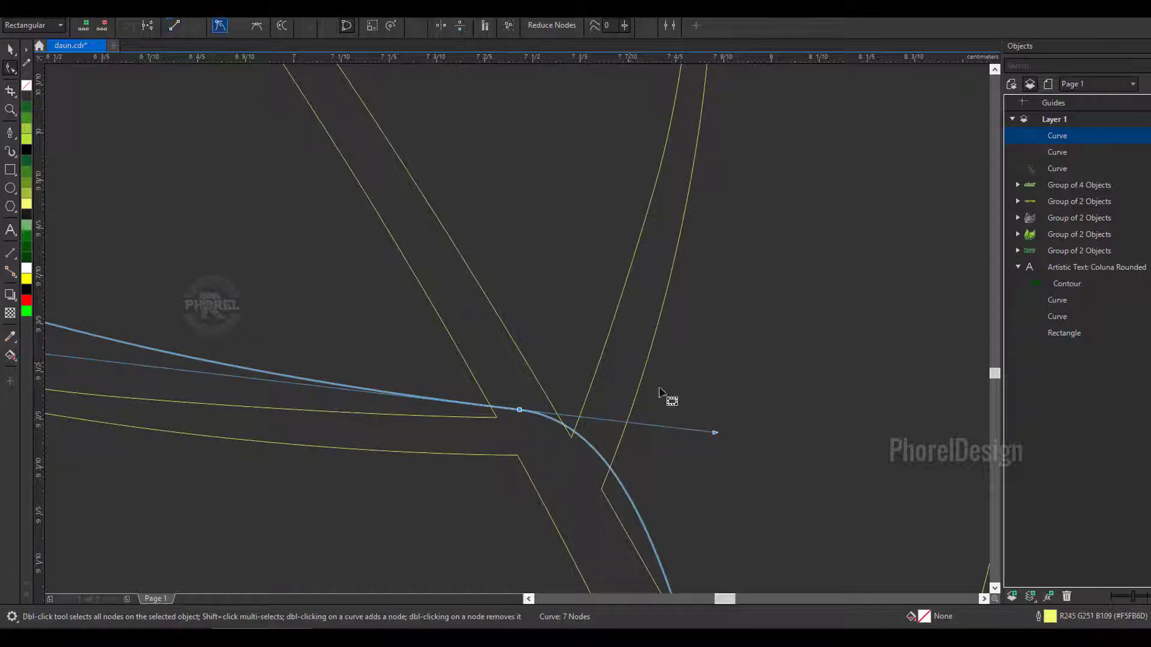
{"action": "left_click_drag", "start_coordinate": [716, 433], "coordinate": [617, 485]}
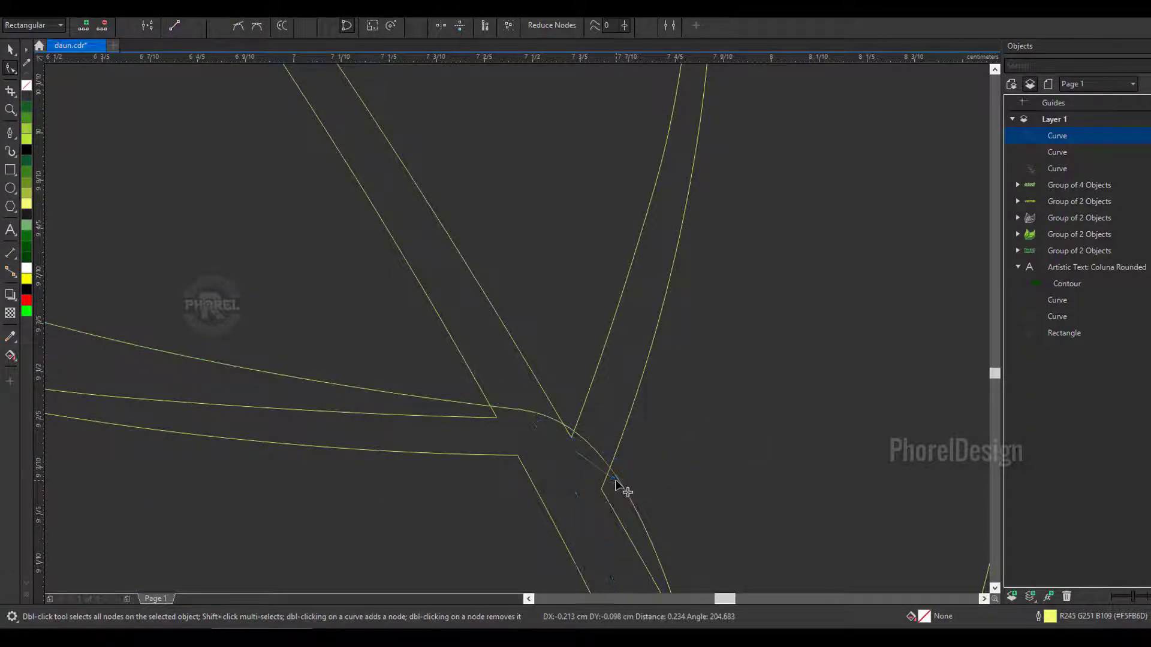
{"action": "scroll", "coordinate": [617, 486], "scroll_direction": "down", "scroll_amount": 3}
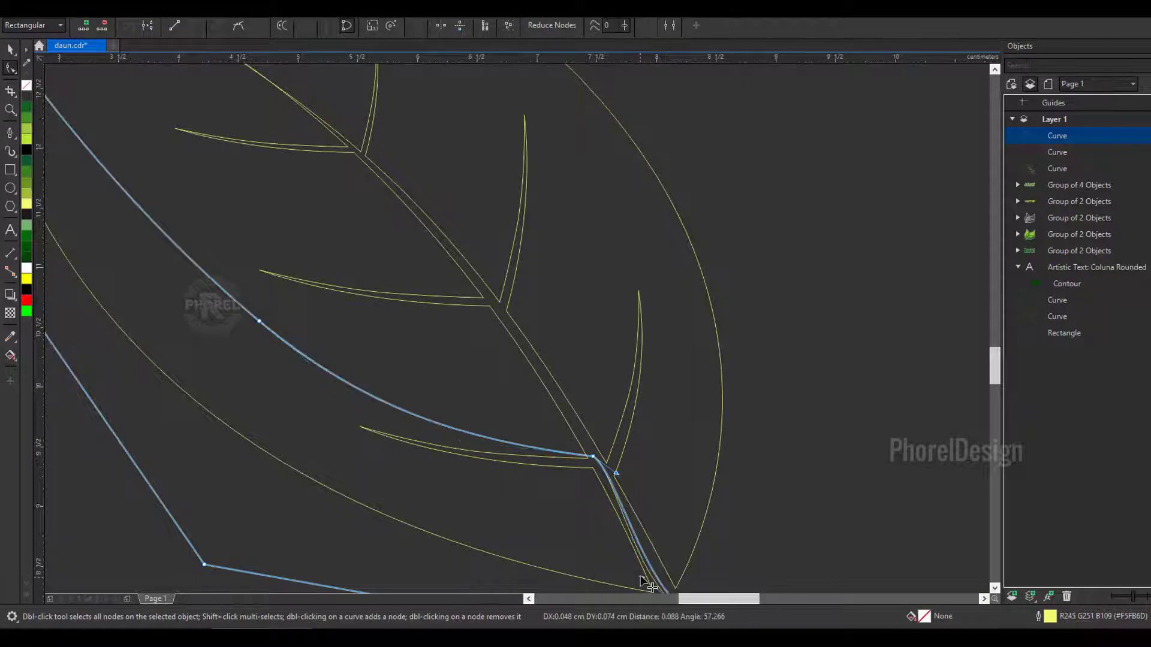
{"action": "scroll", "coordinate": [697, 514], "scroll_direction": "down", "scroll_amount": 2}
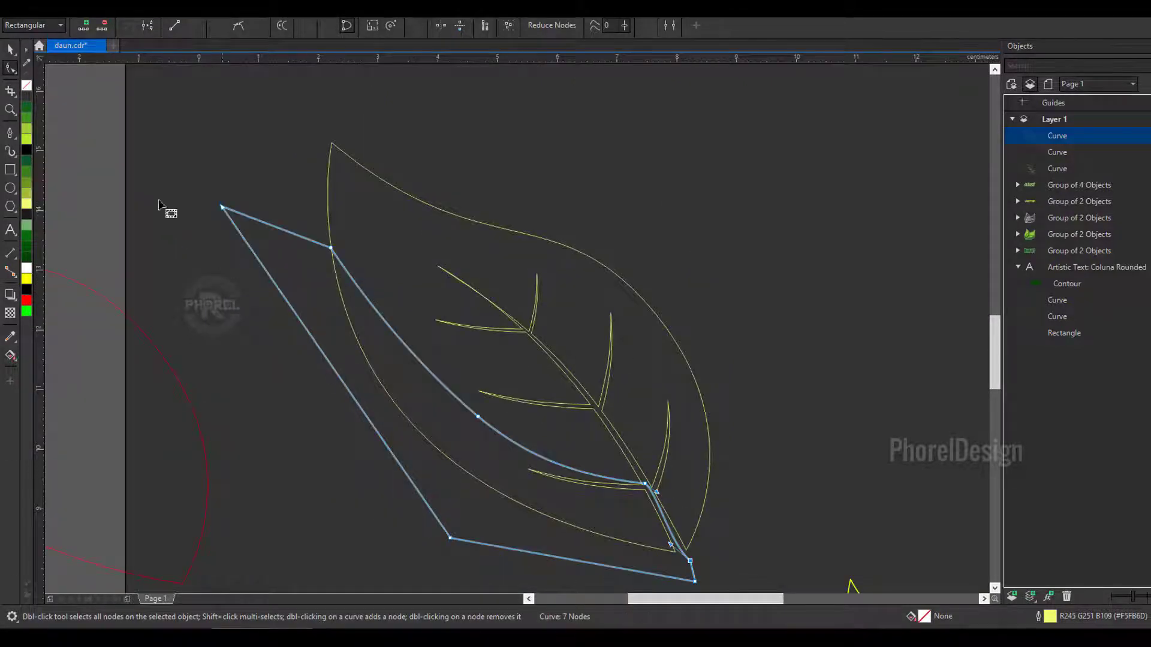
Step: Intersect the helper polygon with the leaf outline to make a lower half-leaf piece, then reselect the helper
{"action": "key", "text": "space"}
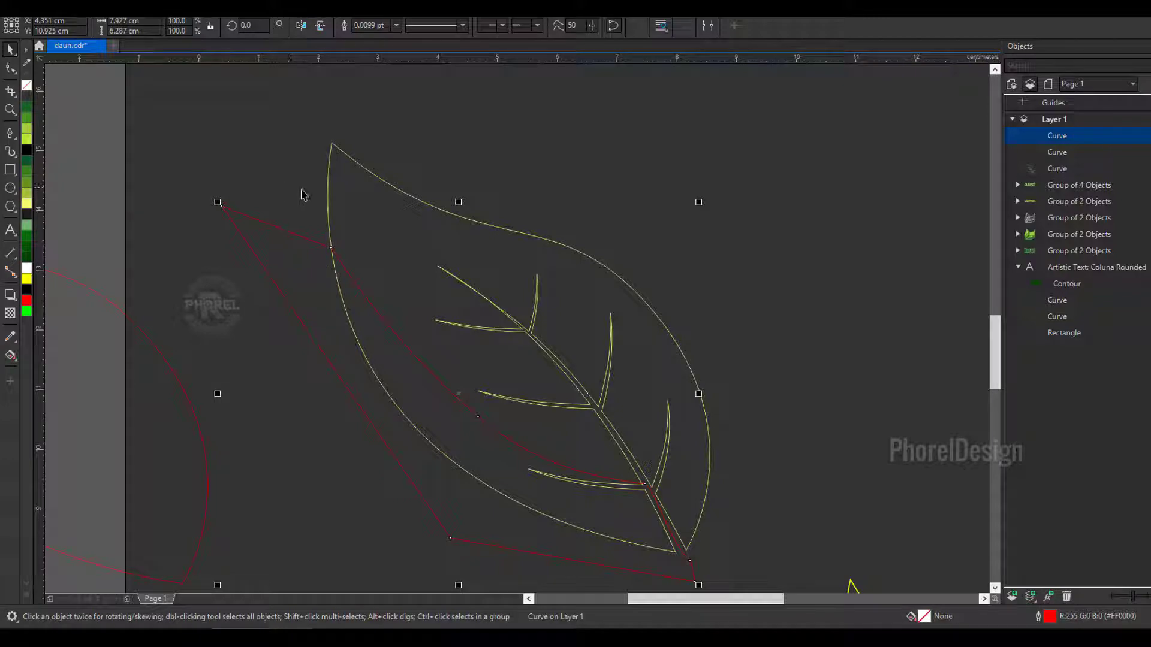
{"action": "left_click", "coordinate": [360, 198], "text": "shift"}
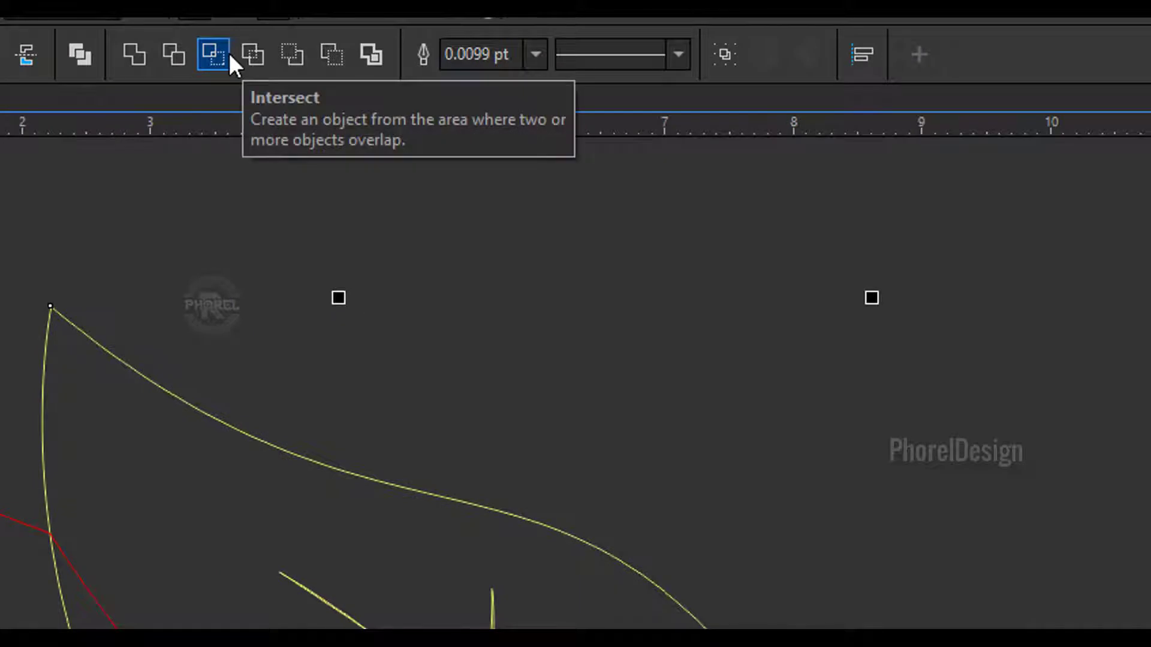
{"action": "left_click", "coordinate": [228, 54]}
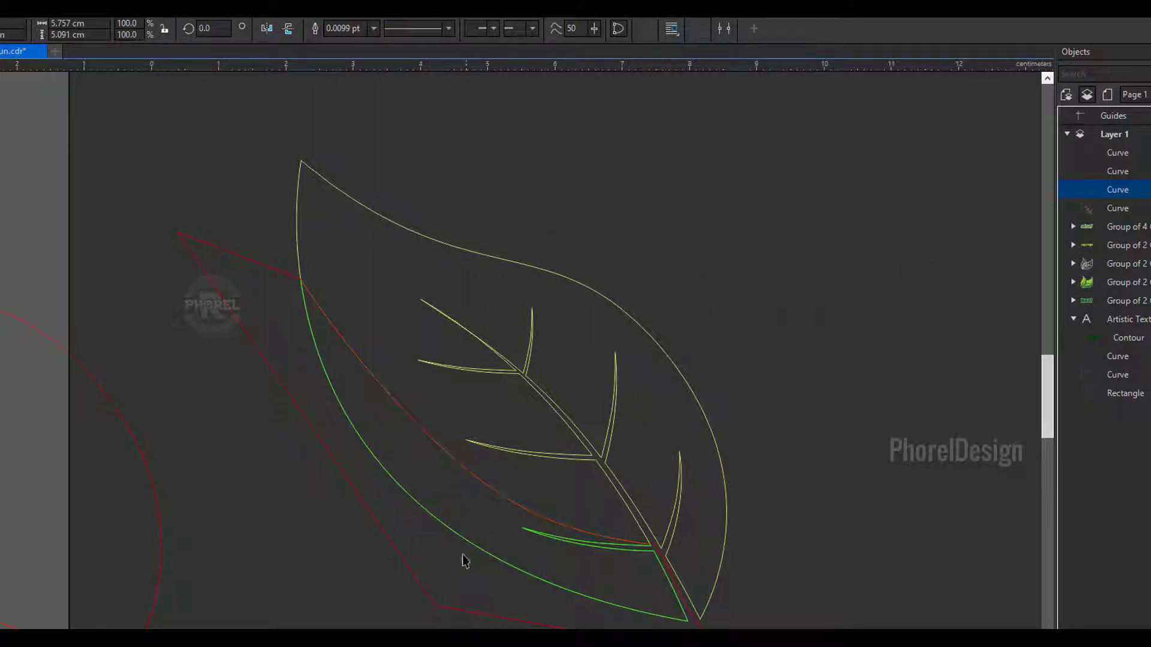
{"action": "left_click", "coordinate": [450, 589]}
{"action": "left_click", "coordinate": [446, 593]}
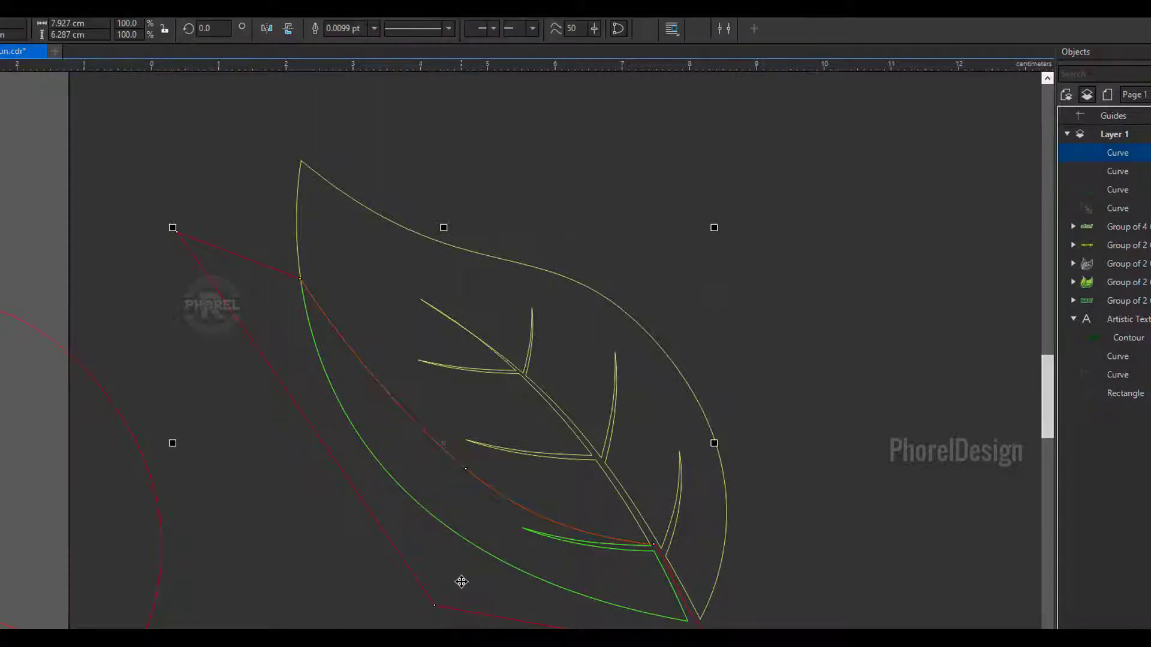
Step: Move the helper polygon down-left, then shift it back right and slightly down
{"action": "left_click_drag", "start_coordinate": [461, 582], "coordinate": [444, 608]}
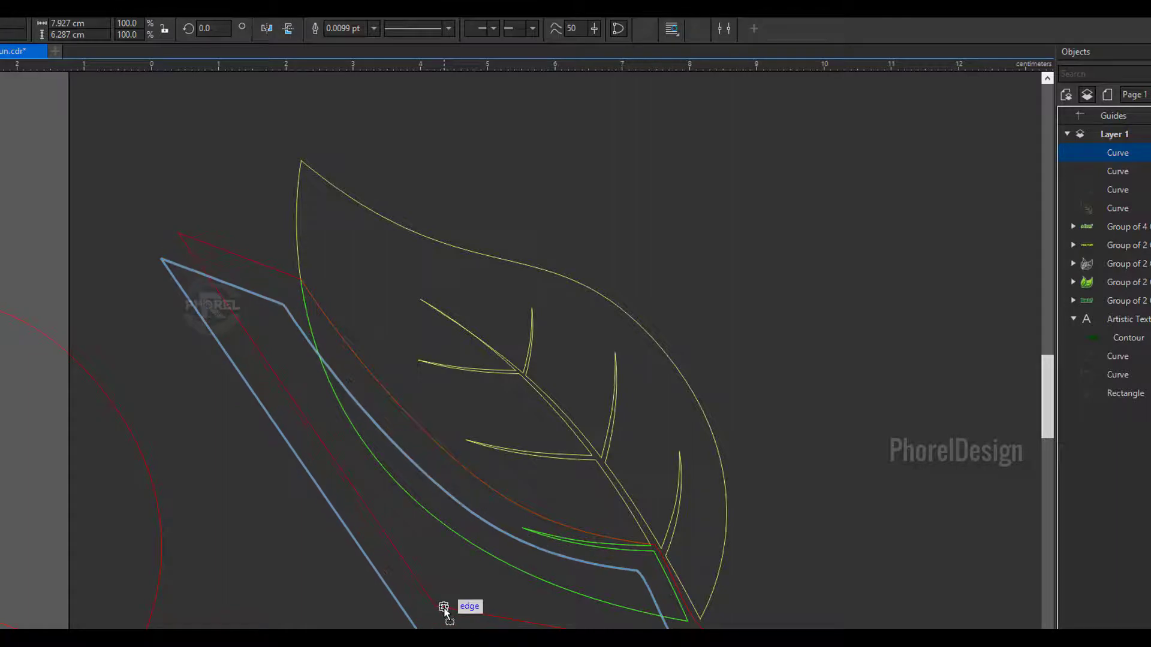
{"action": "left_click_drag", "start_coordinate": [444, 608], "coordinate": [451, 618]}
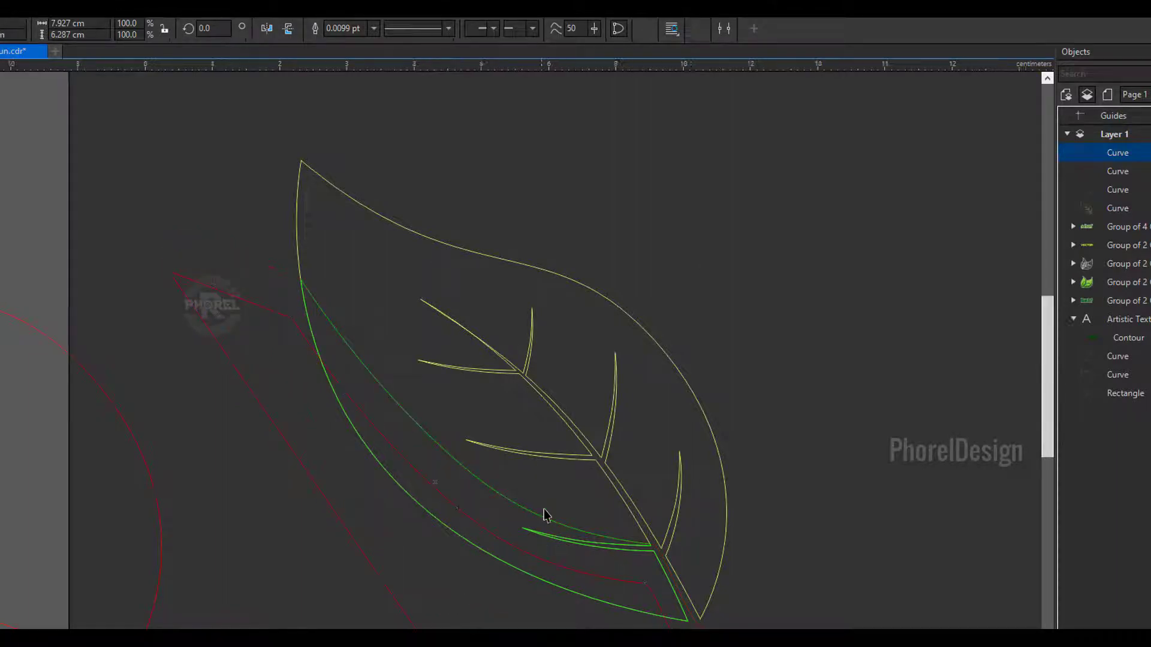
{"action": "scroll", "coordinate": [545, 515], "scroll_direction": "down", "scroll_amount": 2}
{"action": "scroll", "coordinate": [595, 593], "scroll_direction": "up", "scroll_amount": 2}
{"action": "left_click_drag", "start_coordinate": [578, 584], "coordinate": [607, 590]}
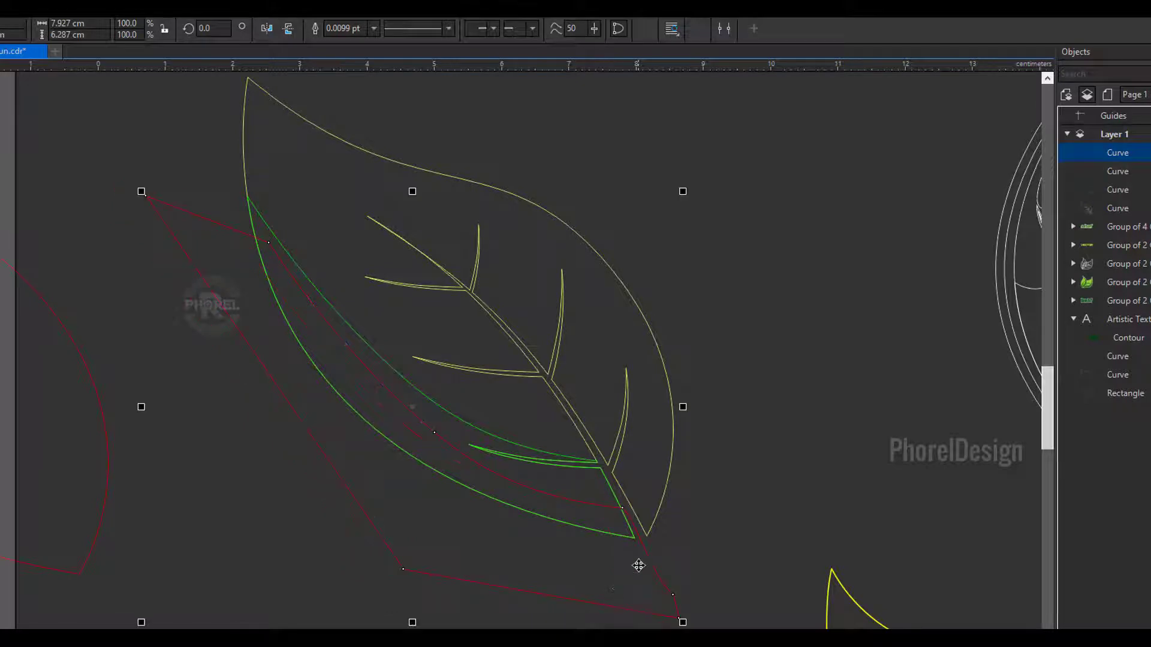
{"action": "scroll", "coordinate": [638, 565], "scroll_direction": "up", "scroll_amount": 2}
Step: Reshape the helper's nodes so its curved edge runs just inside the leaf's lower edge
{"action": "key", "text": "F10"}
{"action": "left_click_drag", "start_coordinate": [607, 453], "coordinate": [598, 417]}
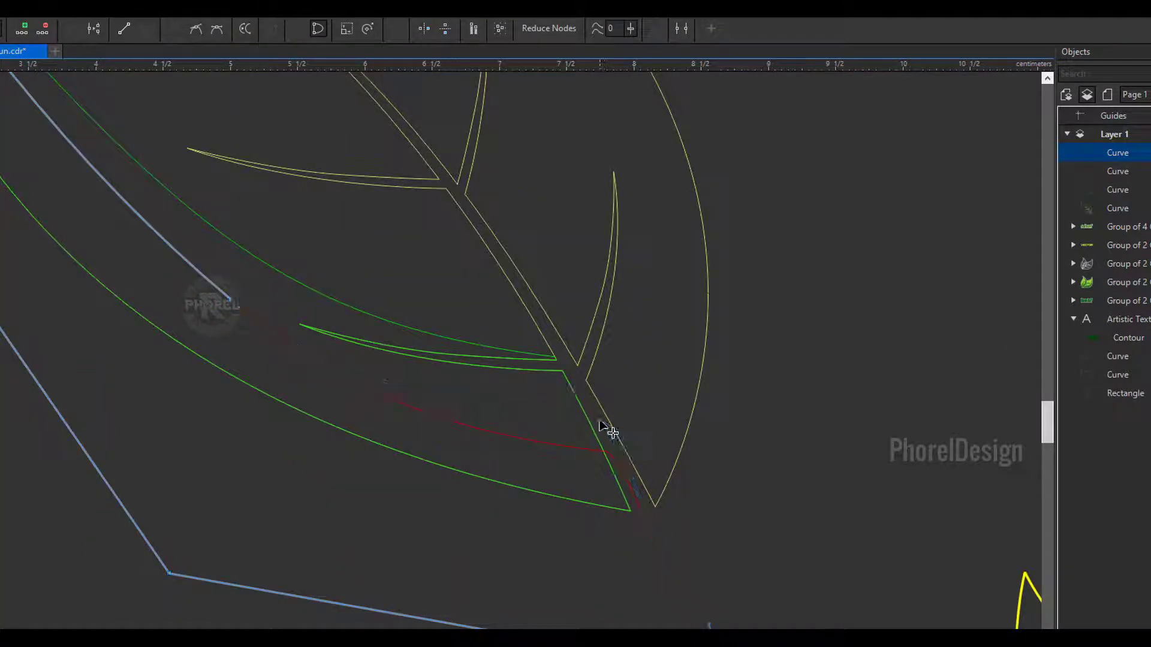
{"action": "scroll", "coordinate": [608, 439], "scroll_direction": "down", "scroll_amount": 2}
{"action": "left_click", "coordinate": [607, 439]}
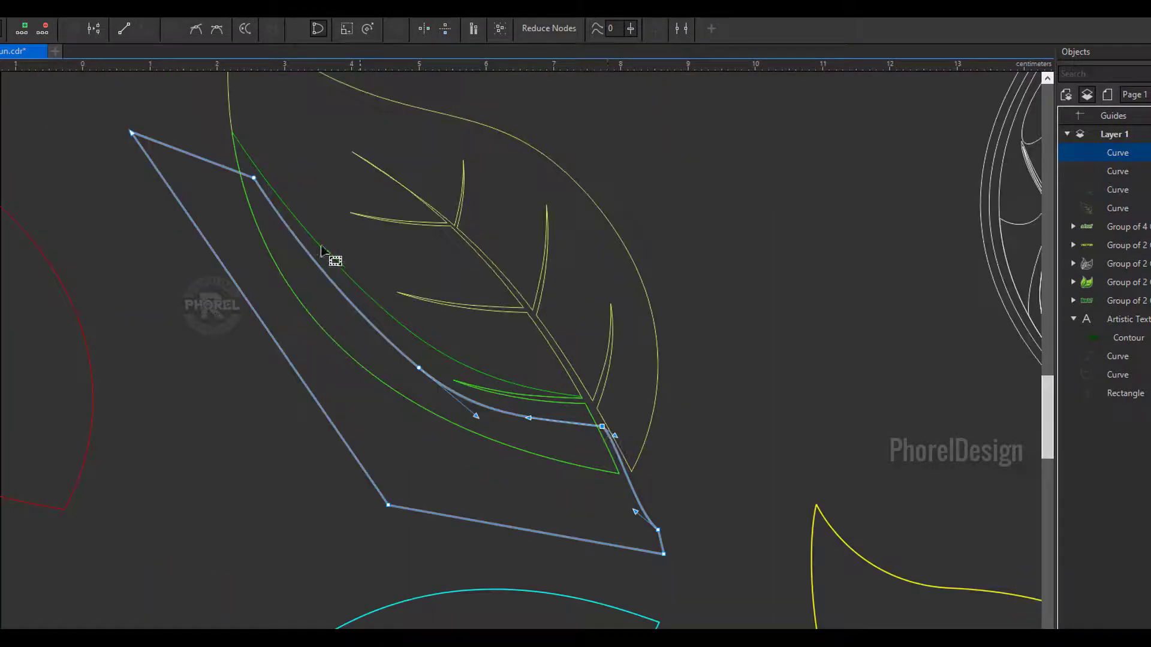
{"action": "left_click_drag", "start_coordinate": [254, 179], "coordinate": [250, 268]}
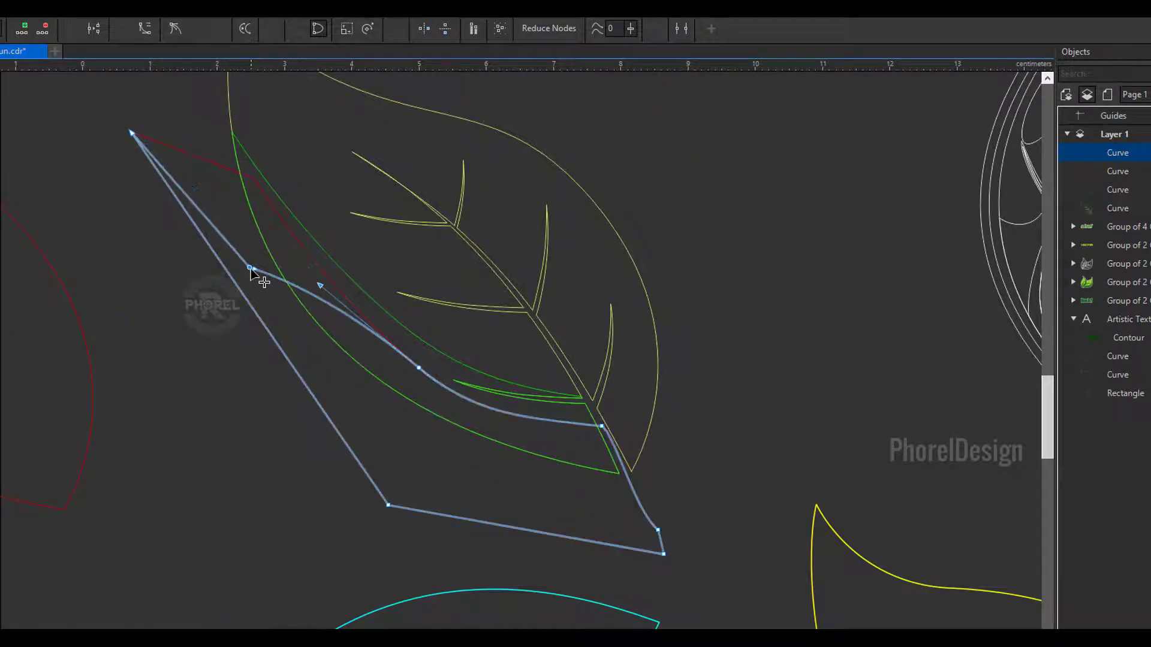
{"action": "left_click_drag", "start_coordinate": [417, 377], "coordinate": [421, 390]}
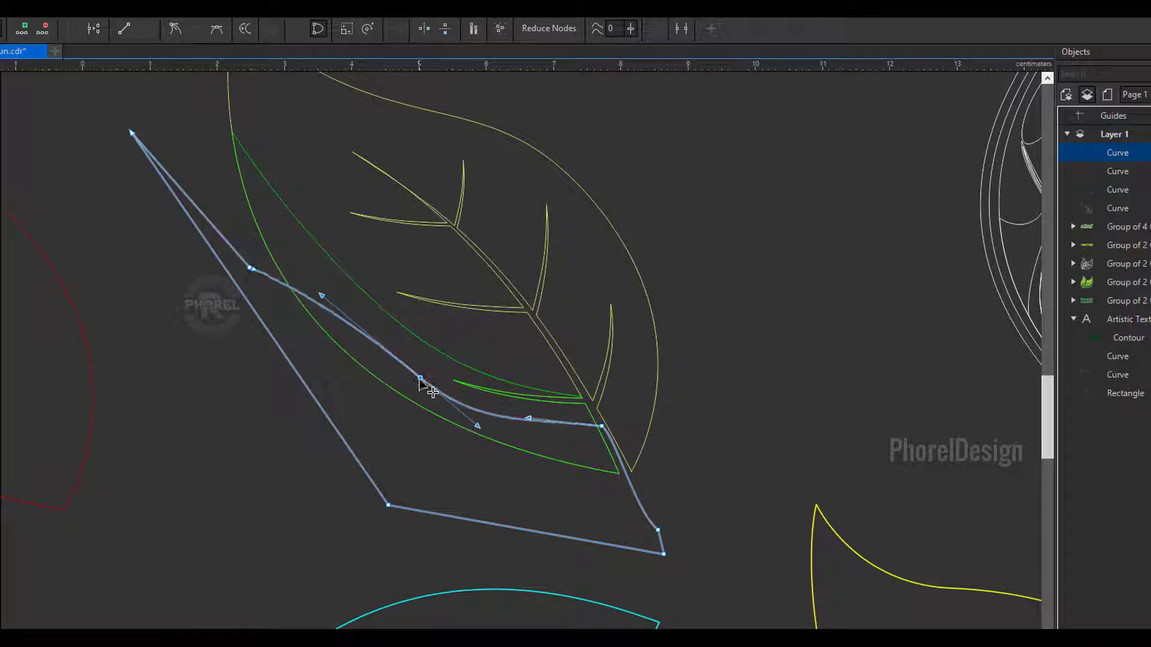
{"action": "left_click_drag", "start_coordinate": [250, 268], "coordinate": [279, 270]}
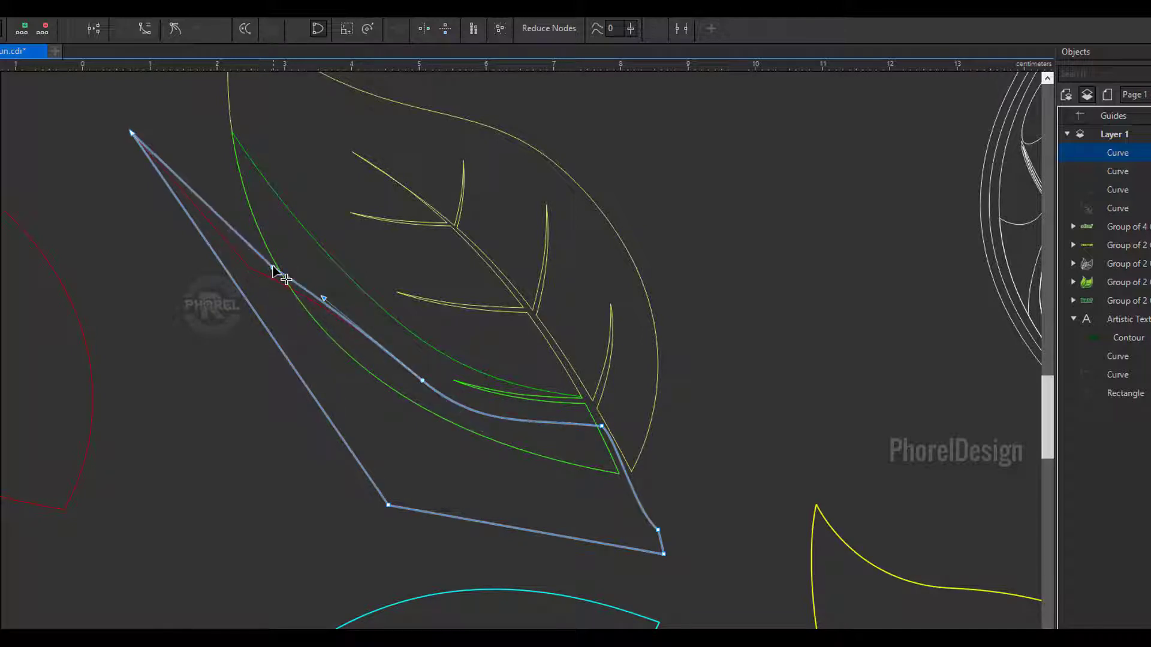
{"action": "left_click_drag", "start_coordinate": [326, 301], "coordinate": [363, 354]}
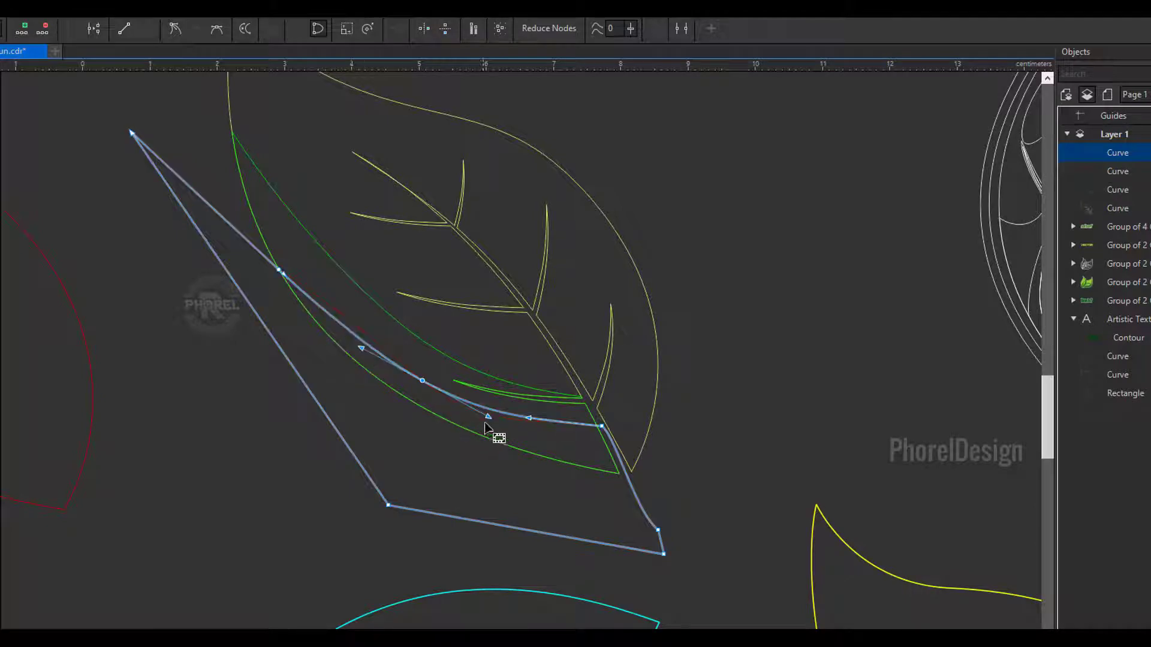
{"action": "left_click_drag", "start_coordinate": [489, 416], "coordinate": [488, 415]}
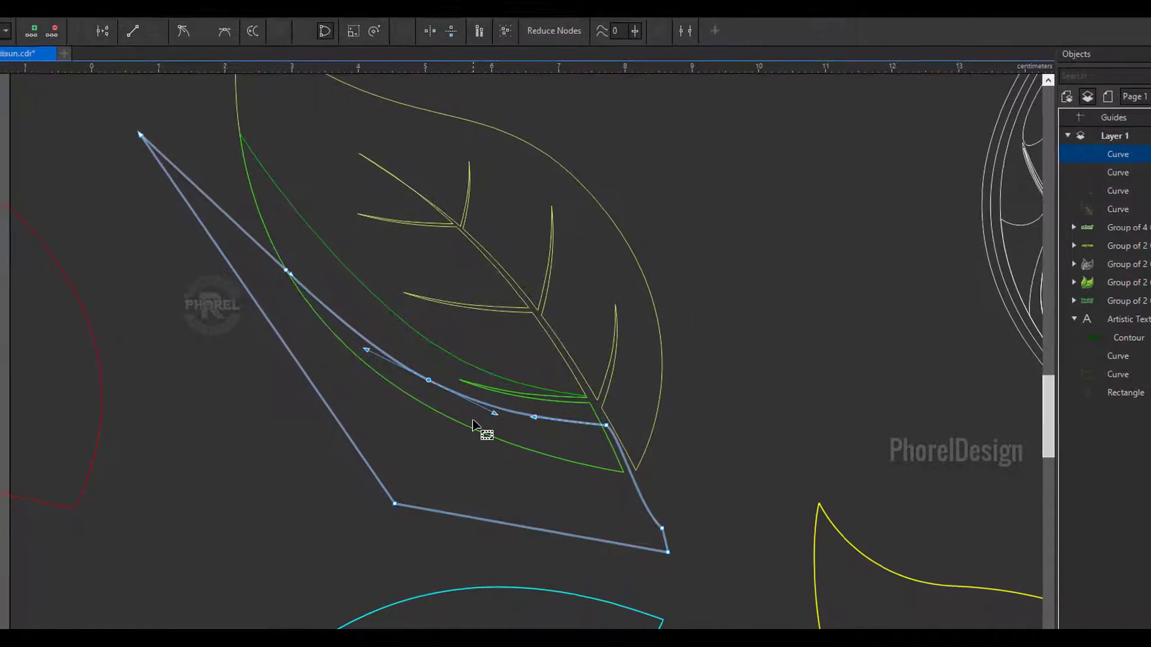
{"action": "left_click", "coordinate": [13, 75]}
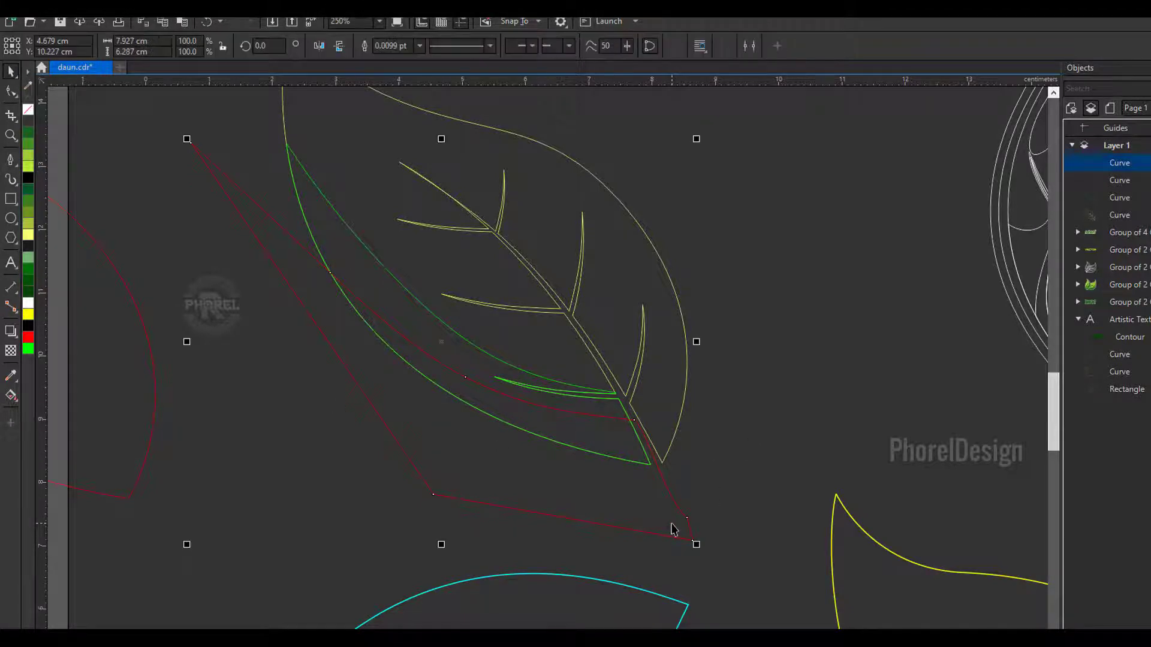
Step: Intersect the helper with the green half-leaf into a thin lower-edge strip, then move the helper aside
{"action": "left_click", "coordinate": [310, 206], "text": "shift"}
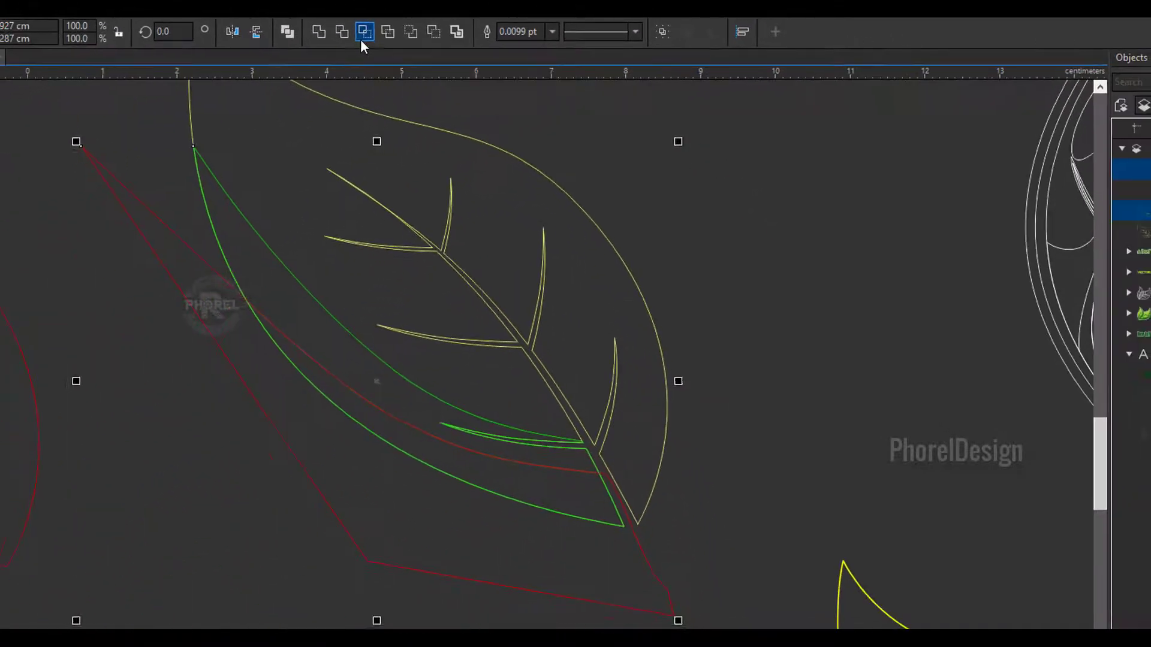
{"action": "left_click", "coordinate": [361, 36]}
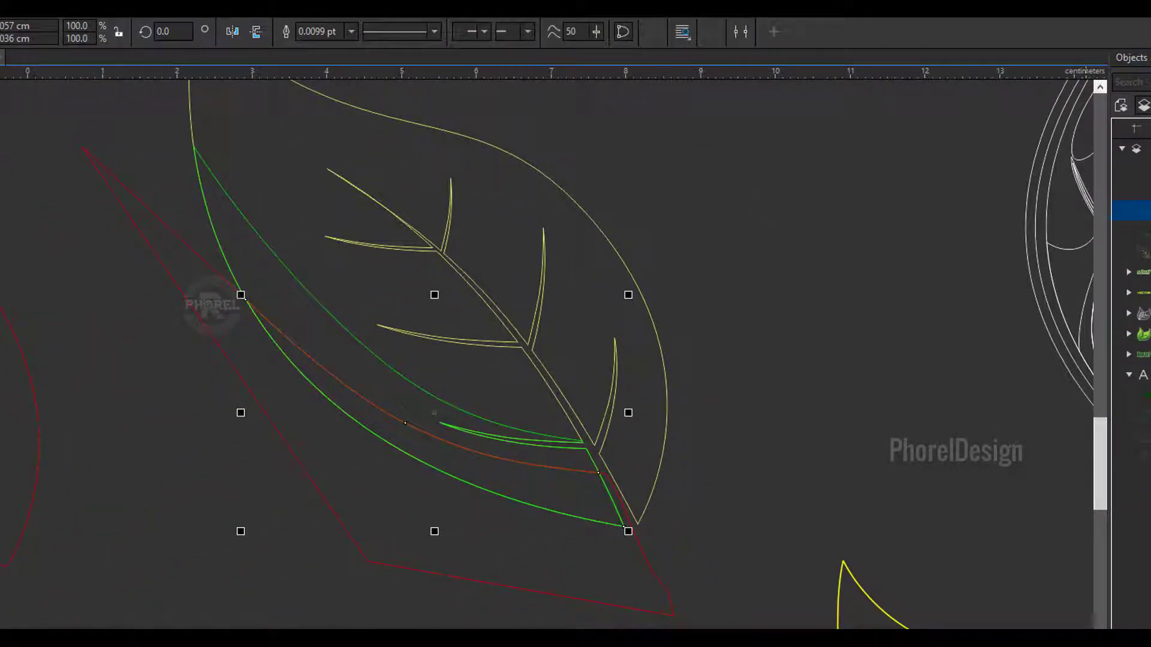
{"action": "left_click_drag", "start_coordinate": [606, 594], "coordinate": [482, 623]}
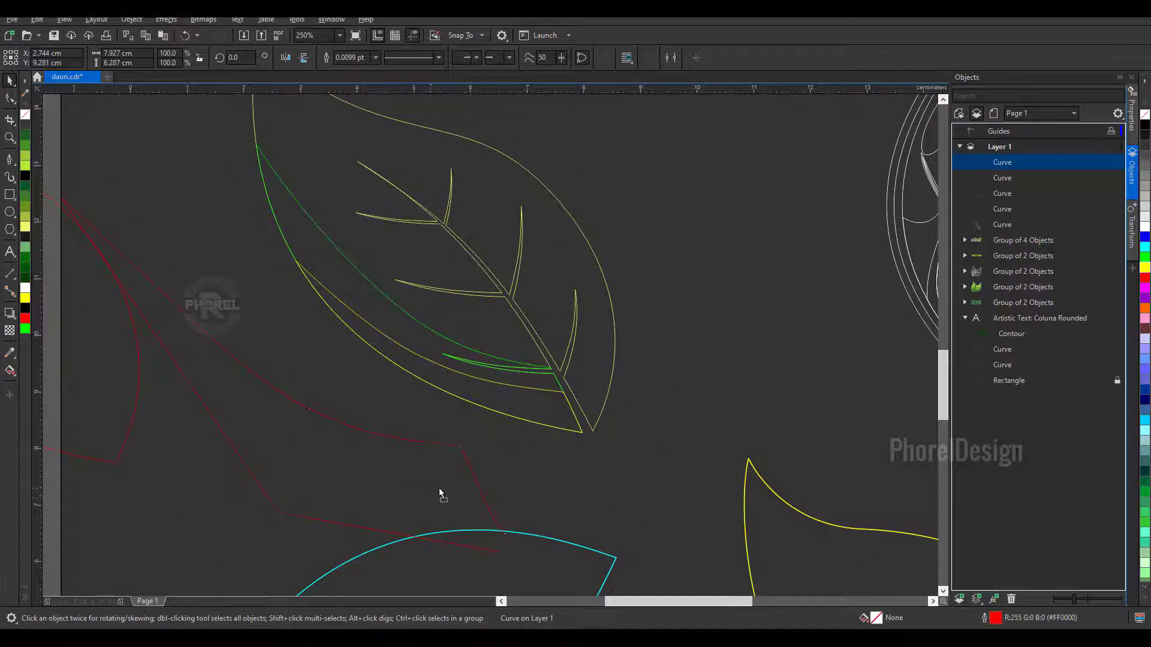
Step: Delete the leftover inner curve and start a new Bézier curve on the leaf
{"action": "key", "text": "Delete"}
{"action": "scroll", "coordinate": [433, 495], "scroll_direction": "up", "scroll_amount": 3}
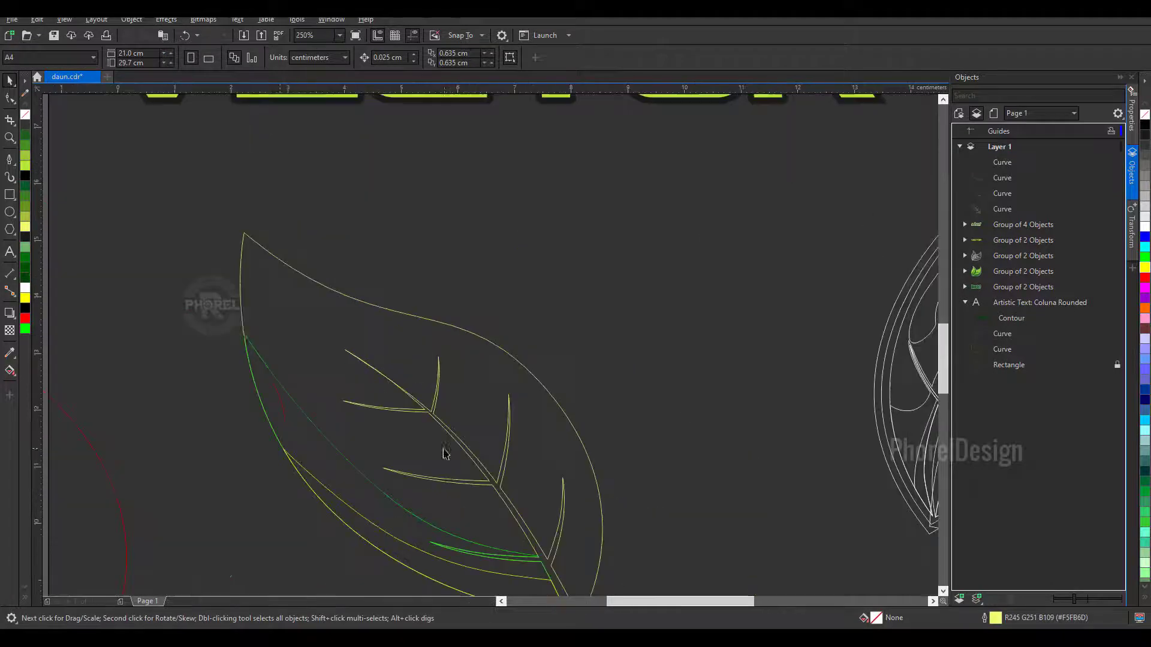
{"action": "left_click", "coordinate": [10, 173]}
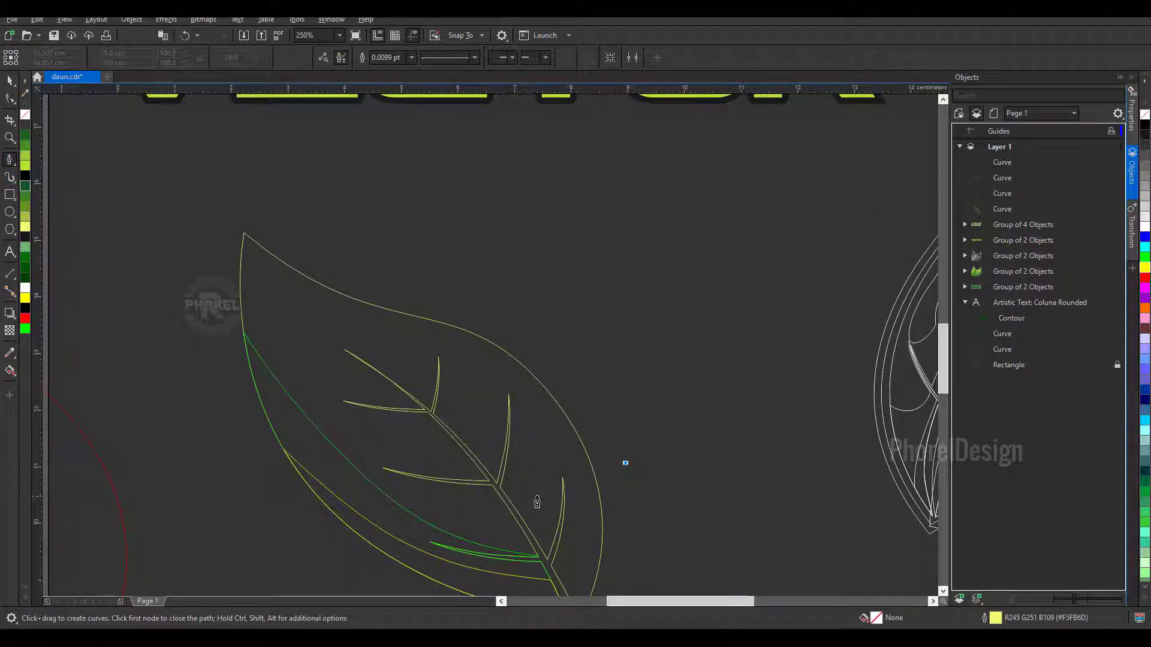
{"action": "left_click_drag", "start_coordinate": [537, 502], "coordinate": [497, 470]}
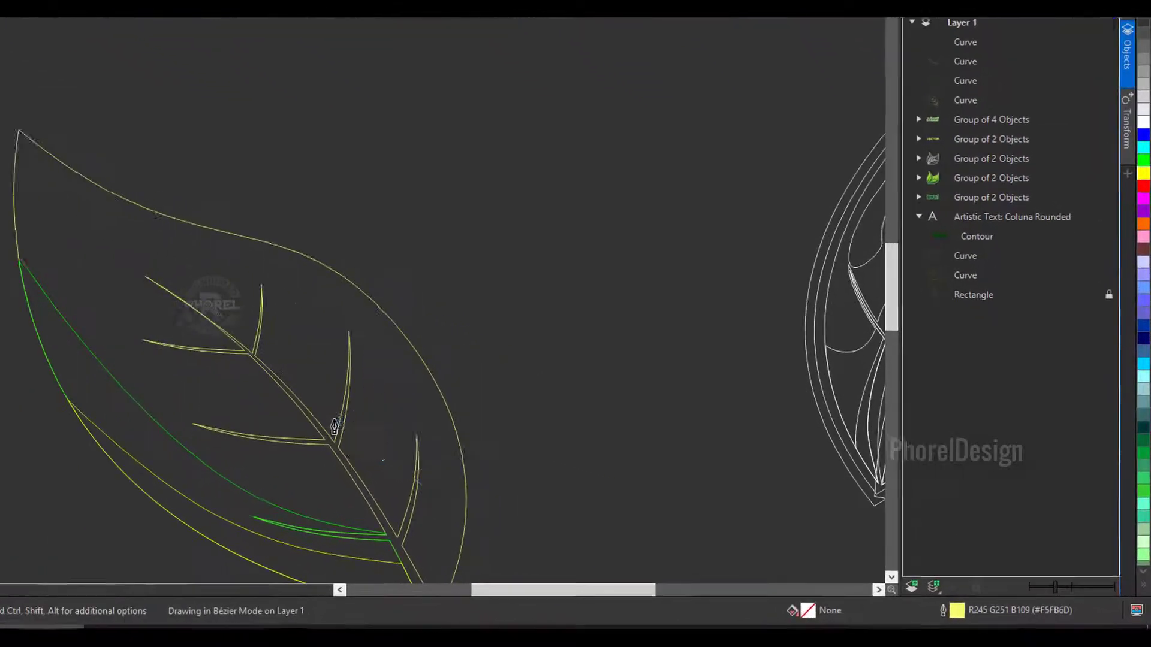
{"action": "key", "text": "space"}
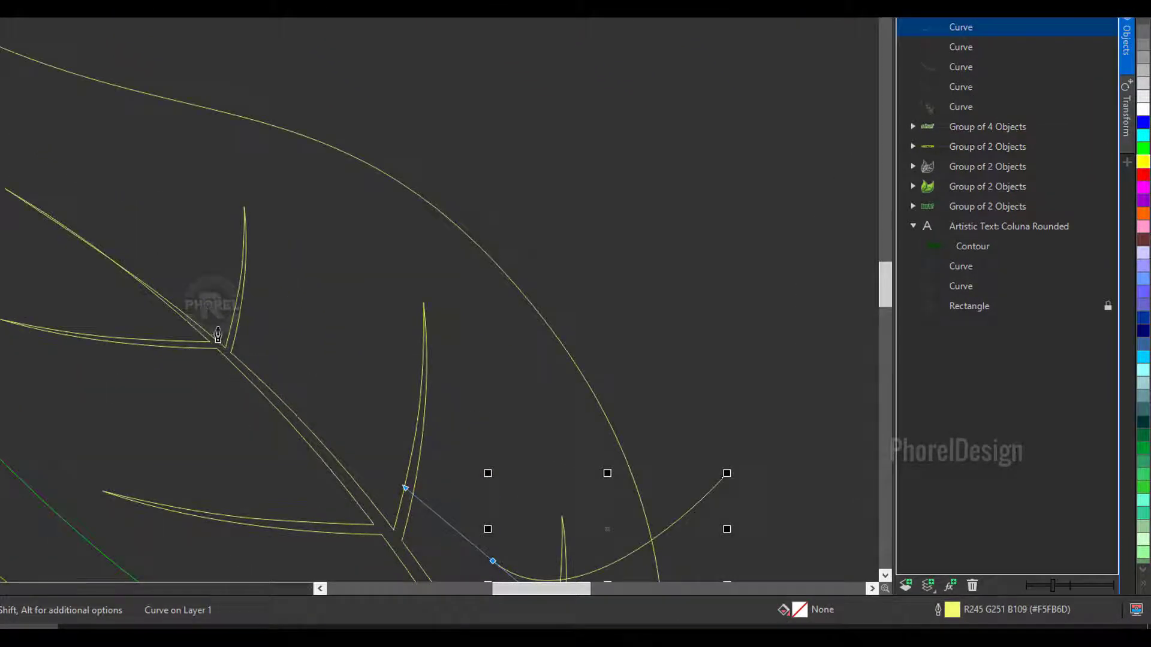
{"action": "scroll", "coordinate": [205, 326], "scroll_direction": "up", "scroll_amount": 3}
Step: Place a smooth node with its back handle removed for a sharp turn at the midrib
{"action": "left_click_drag", "start_coordinate": [70, 310], "coordinate": [496, 373]}
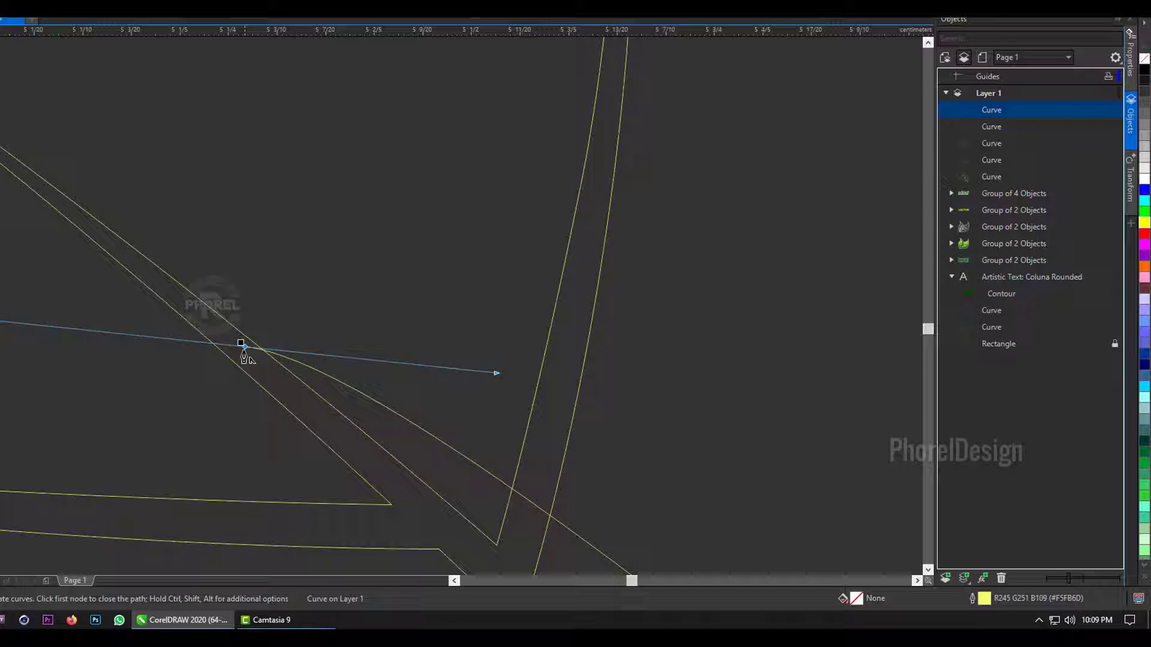
{"action": "left_click", "coordinate": [245, 347]}
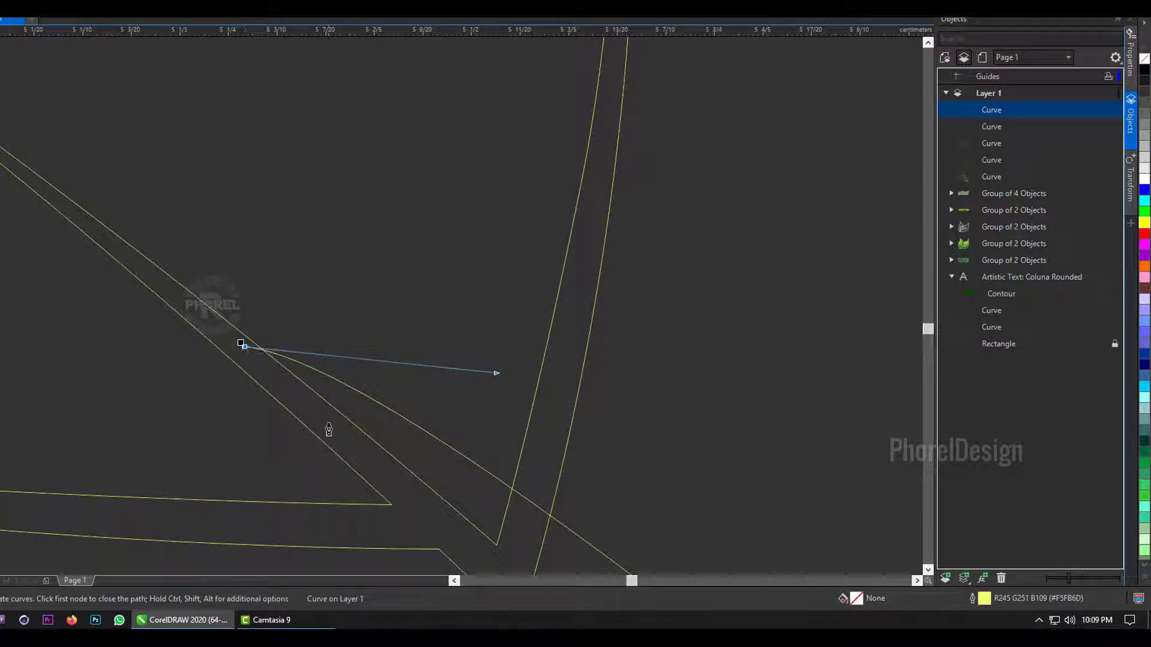
{"action": "scroll", "coordinate": [324, 414], "scroll_direction": "down", "scroll_amount": 2}
{"action": "scroll", "coordinate": [336, 420], "scroll_direction": "down", "scroll_amount": 2}
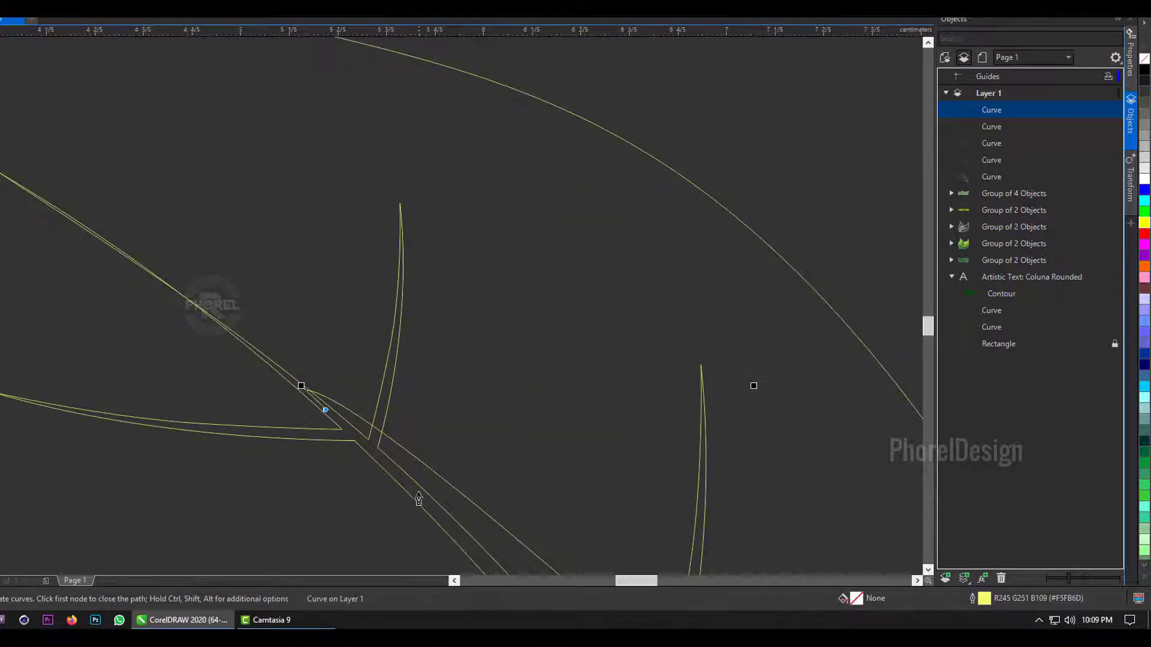
{"action": "scroll", "coordinate": [419, 491], "scroll_direction": "down", "scroll_amount": 2}
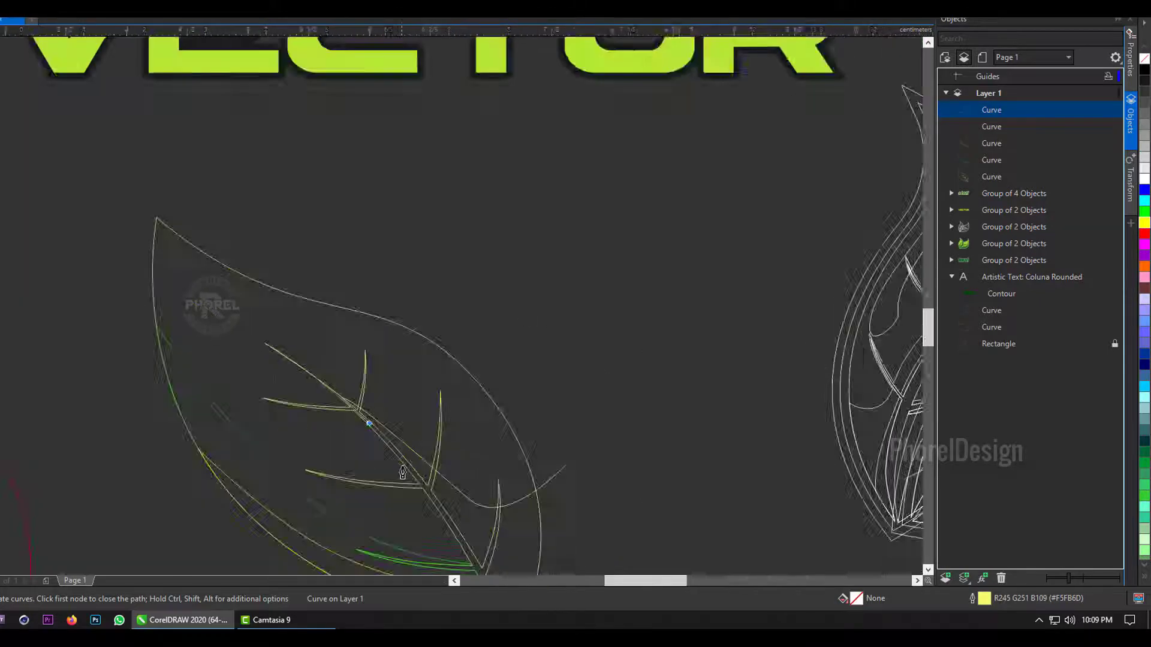
{"action": "scroll", "coordinate": [402, 472], "scroll_direction": "up", "scroll_amount": 4}
Step: Add curved nodes down along the midrib between the lower side veins
{"action": "left_click_drag", "start_coordinate": [359, 393], "coordinate": [456, 502]}
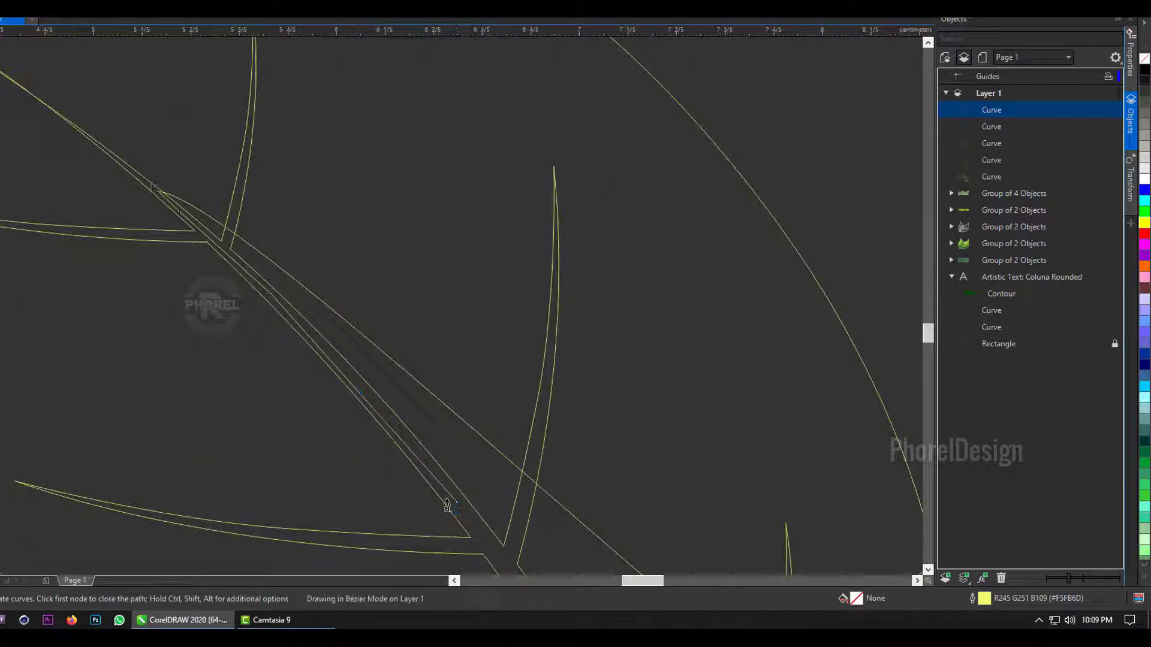
{"action": "scroll", "coordinate": [447, 503], "scroll_direction": "down", "scroll_amount": 3}
{"action": "left_click", "coordinate": [470, 495]}
{"action": "scroll", "coordinate": [453, 514], "scroll_direction": "up", "scroll_amount": 4}
{"action": "scroll", "coordinate": [454, 514], "scroll_direction": "up", "scroll_amount": 3}
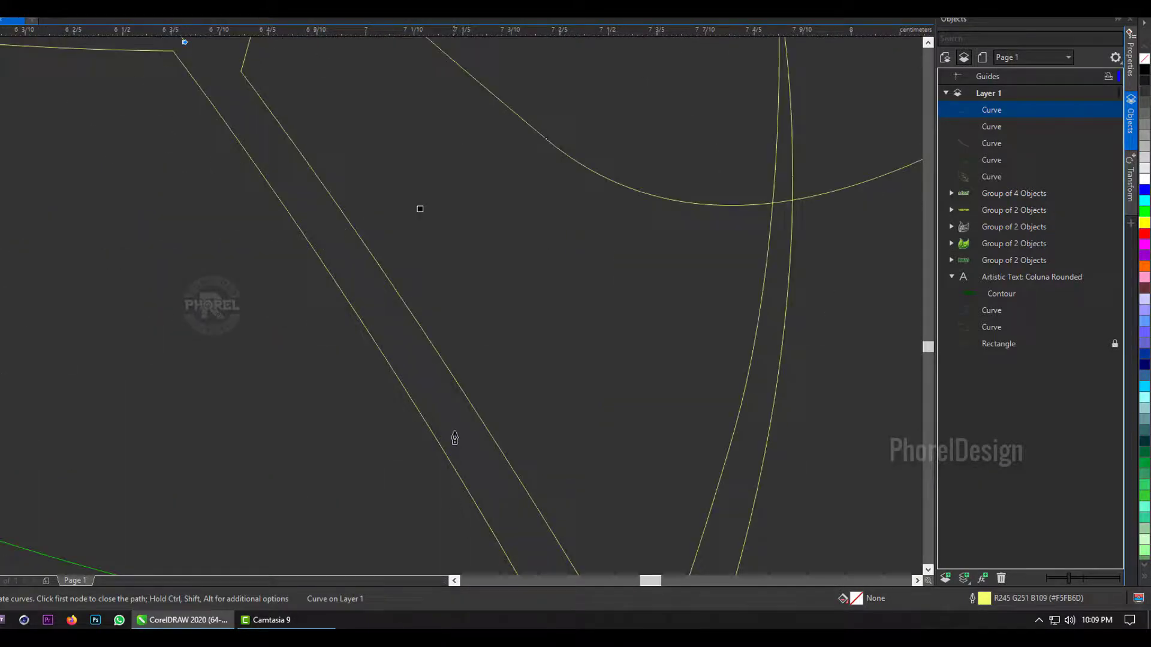
{"action": "left_click", "coordinate": [454, 435]}
{"action": "scroll", "coordinate": [437, 419], "scroll_direction": "down", "scroll_amount": 3}
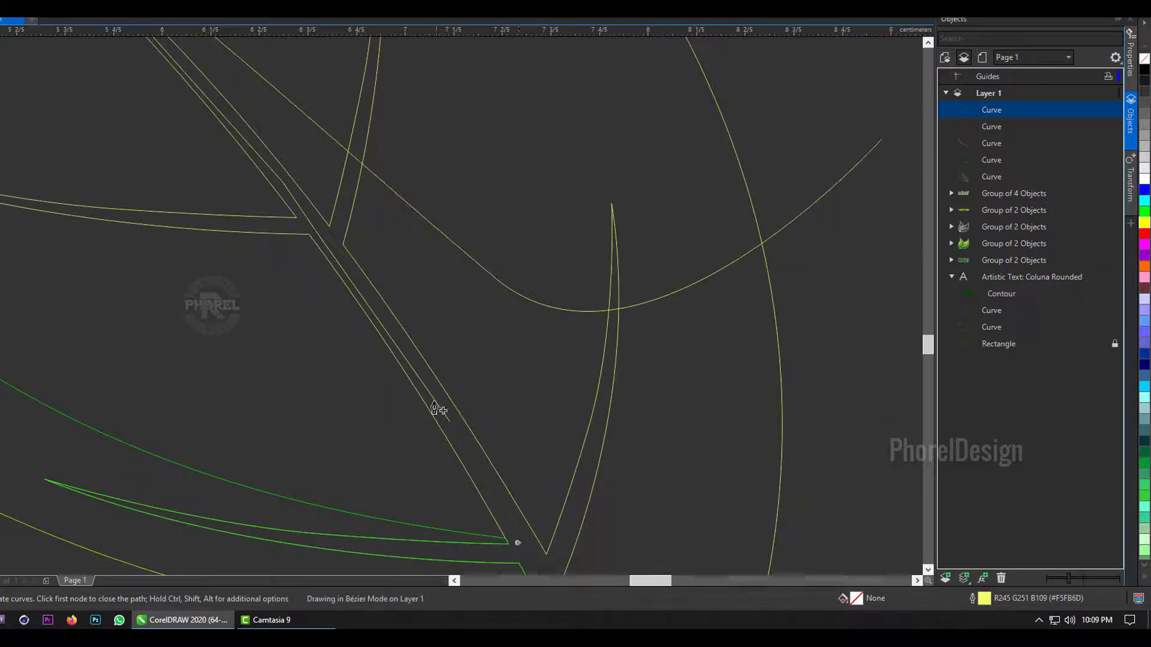
{"action": "scroll", "coordinate": [437, 411], "scroll_direction": "down", "scroll_amount": 3}
{"action": "scroll", "coordinate": [470, 431], "scroll_direction": "up", "scroll_amount": 3}
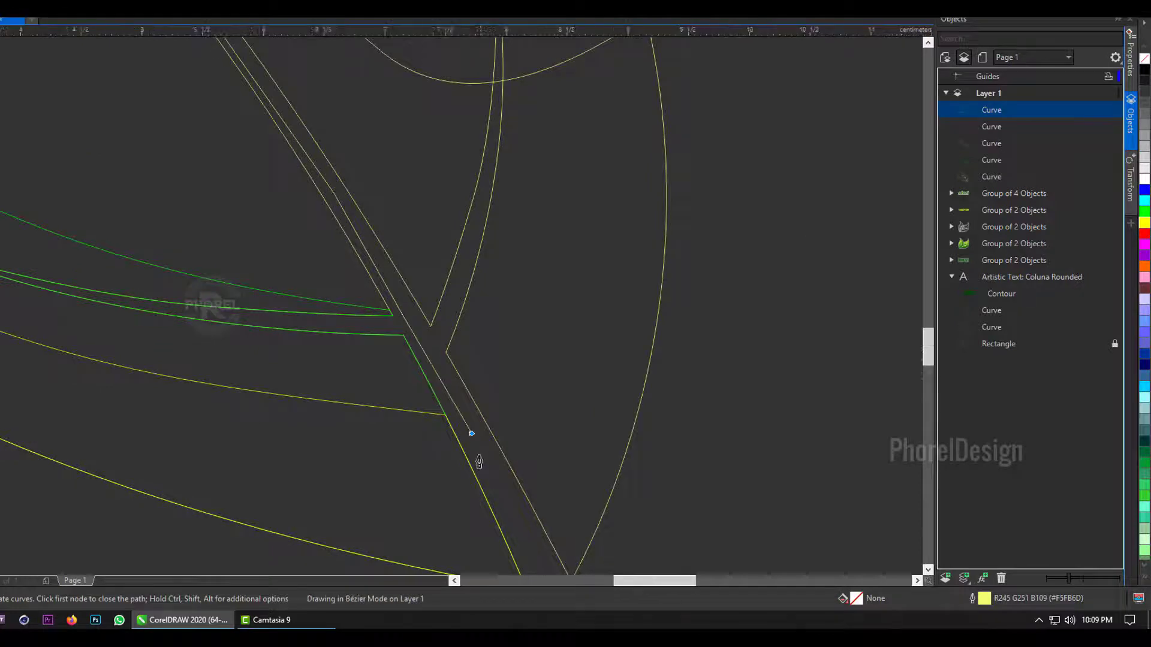
{"action": "scroll", "coordinate": [471, 455], "scroll_direction": "down", "scroll_amount": 3}
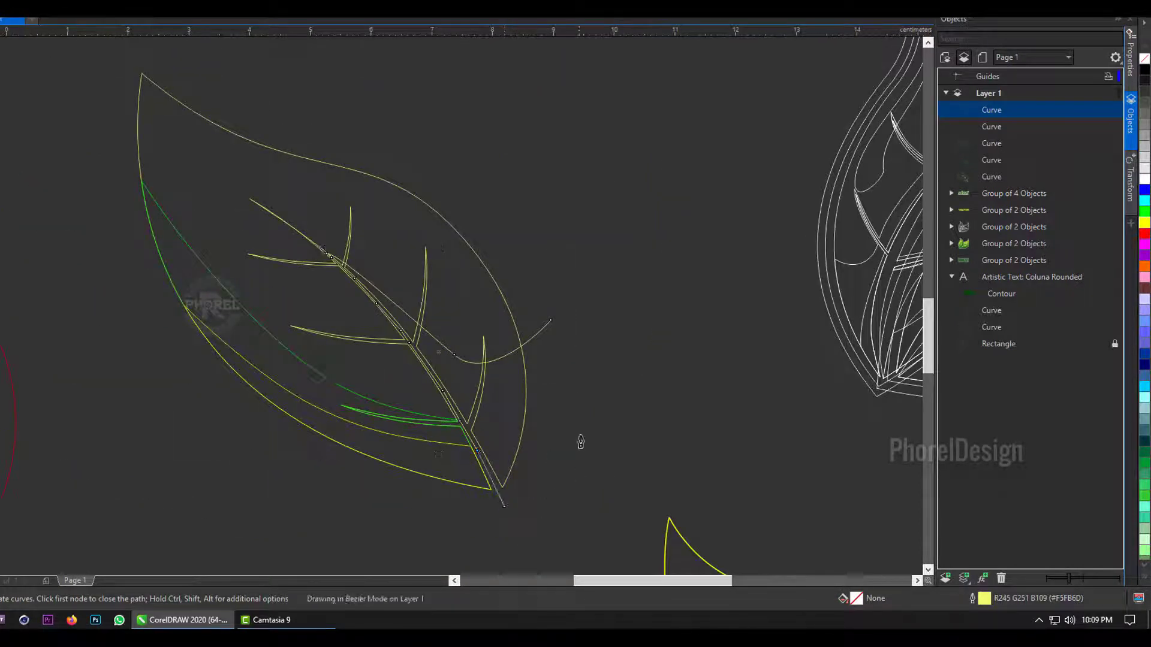
Step: Close the path past the leaf's right edge back near the stem and outline it magenta
{"action": "left_click", "coordinate": [579, 468]}
{"action": "left_click", "coordinate": [503, 505]}
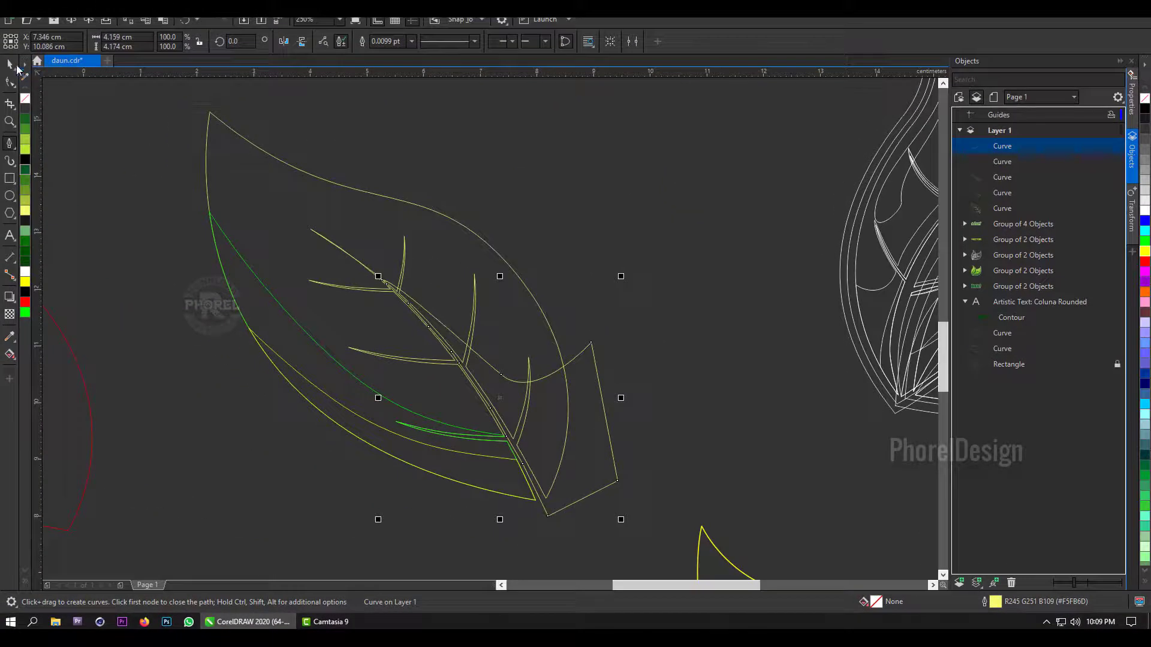
{"action": "key", "text": "space"}
{"action": "scroll", "coordinate": [502, 375], "scroll_direction": "up", "scroll_amount": 2}
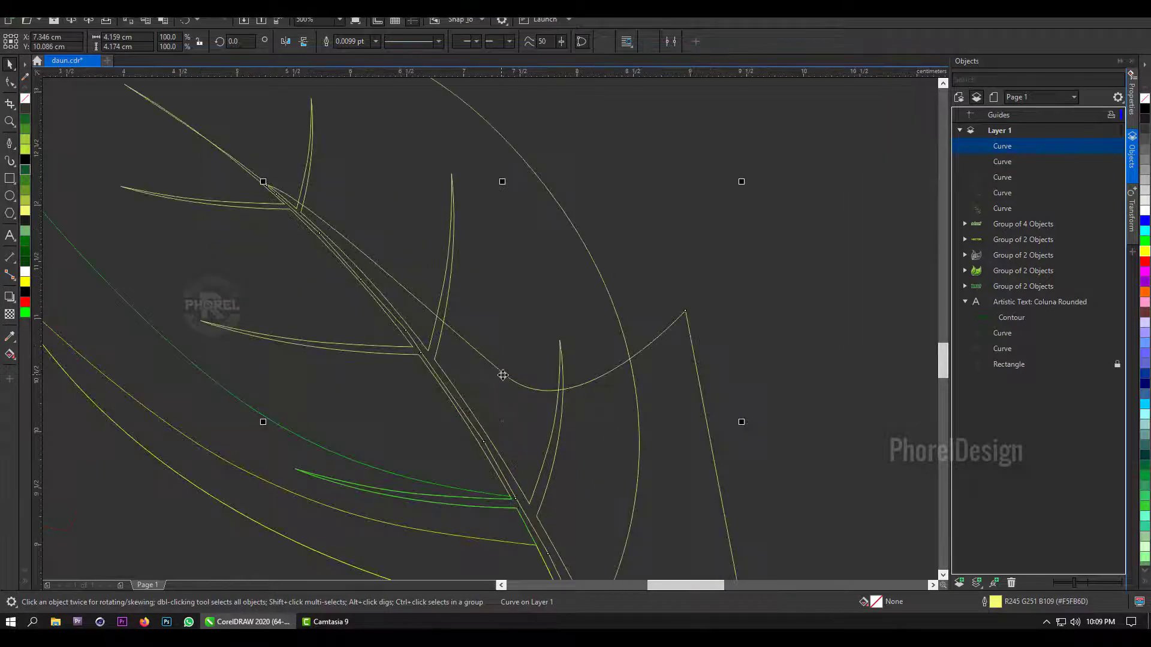
{"action": "right_click", "coordinate": [1145, 271]}
Step: Reshape the magenta shape's nodes so its upper curve smoothly hugs the midrib
{"action": "key", "text": "F10"}
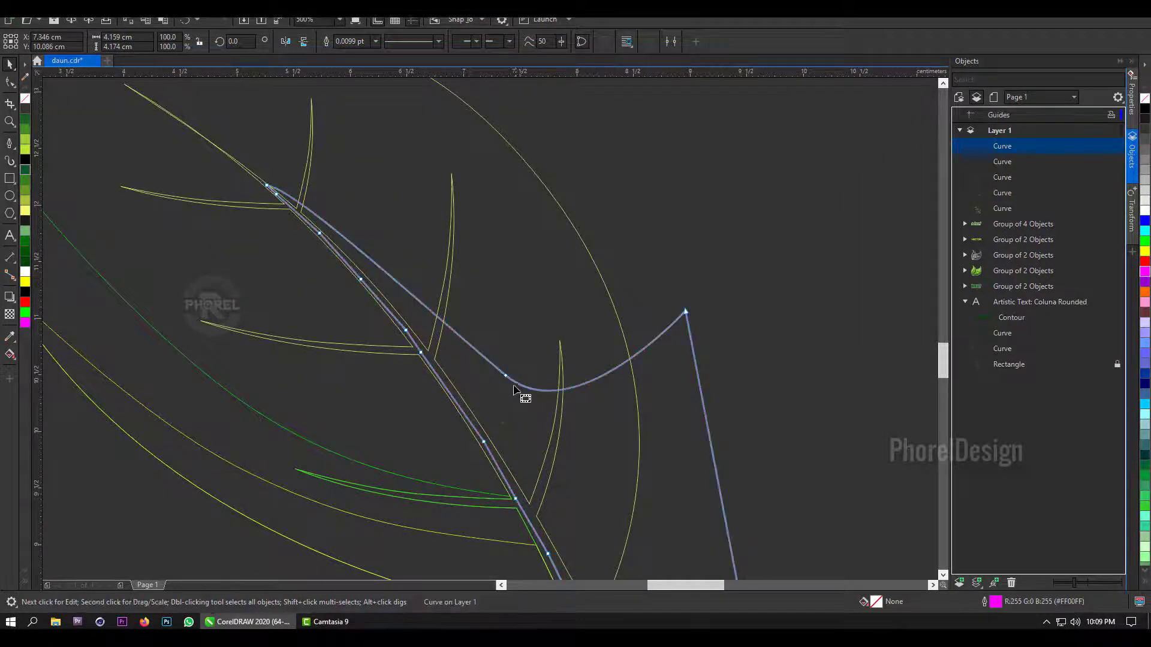
{"action": "left_click_drag", "start_coordinate": [573, 432], "coordinate": [591, 416]}
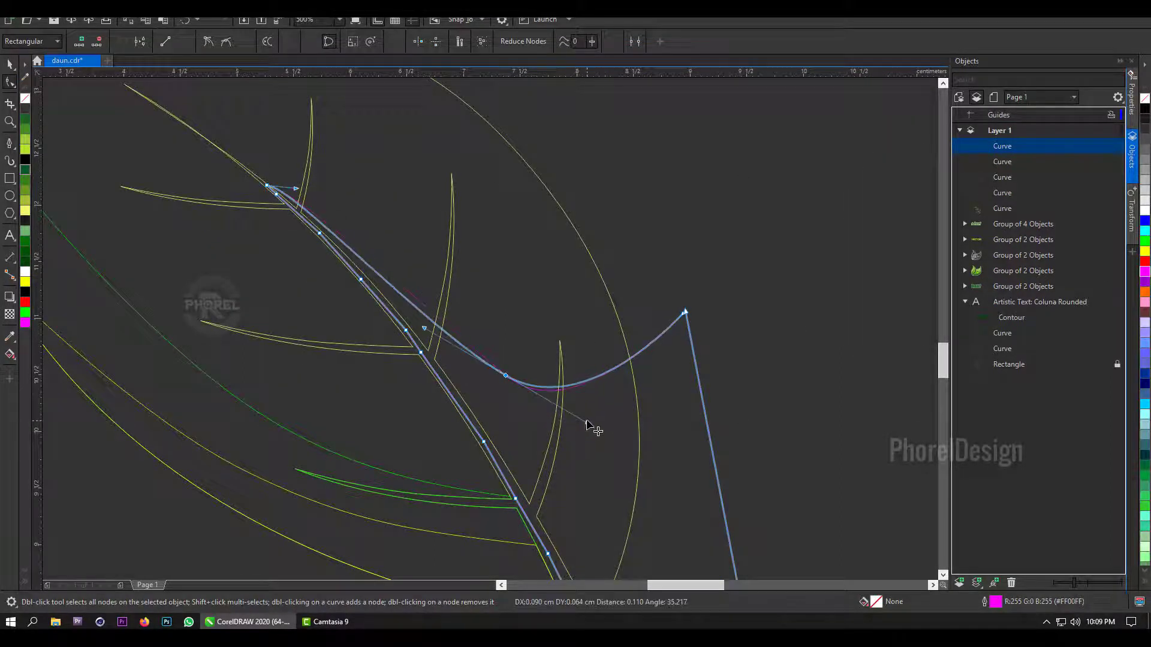
{"action": "left_click_drag", "start_coordinate": [506, 377], "coordinate": [516, 362]}
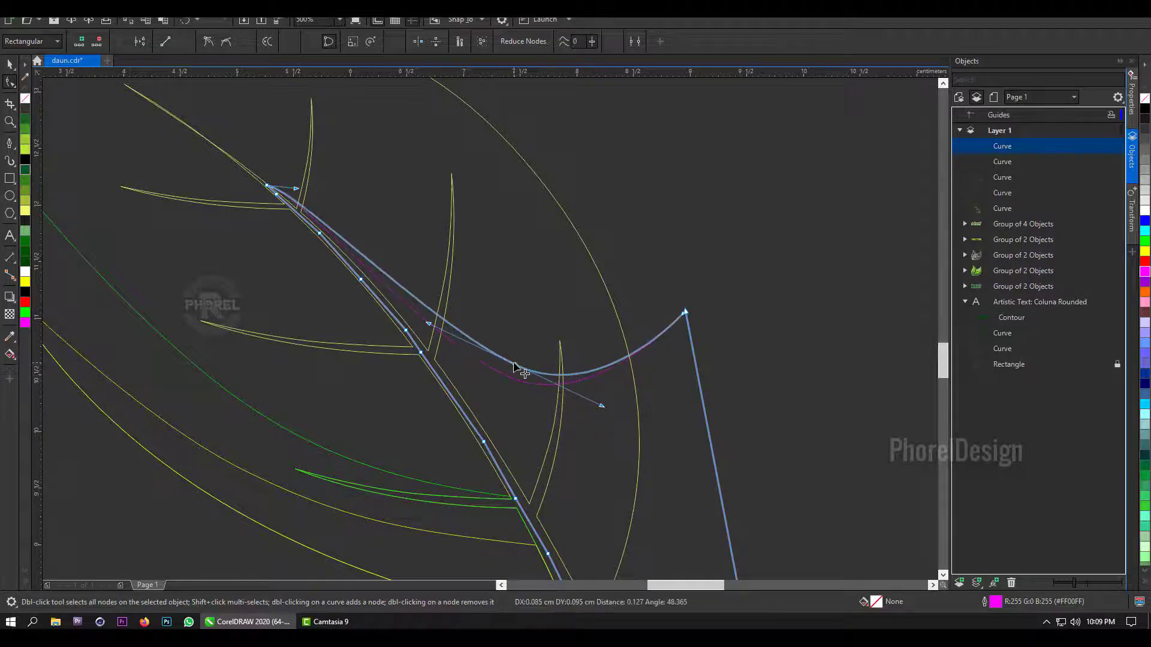
{"action": "left_click_drag", "start_coordinate": [298, 188], "coordinate": [422, 246]}
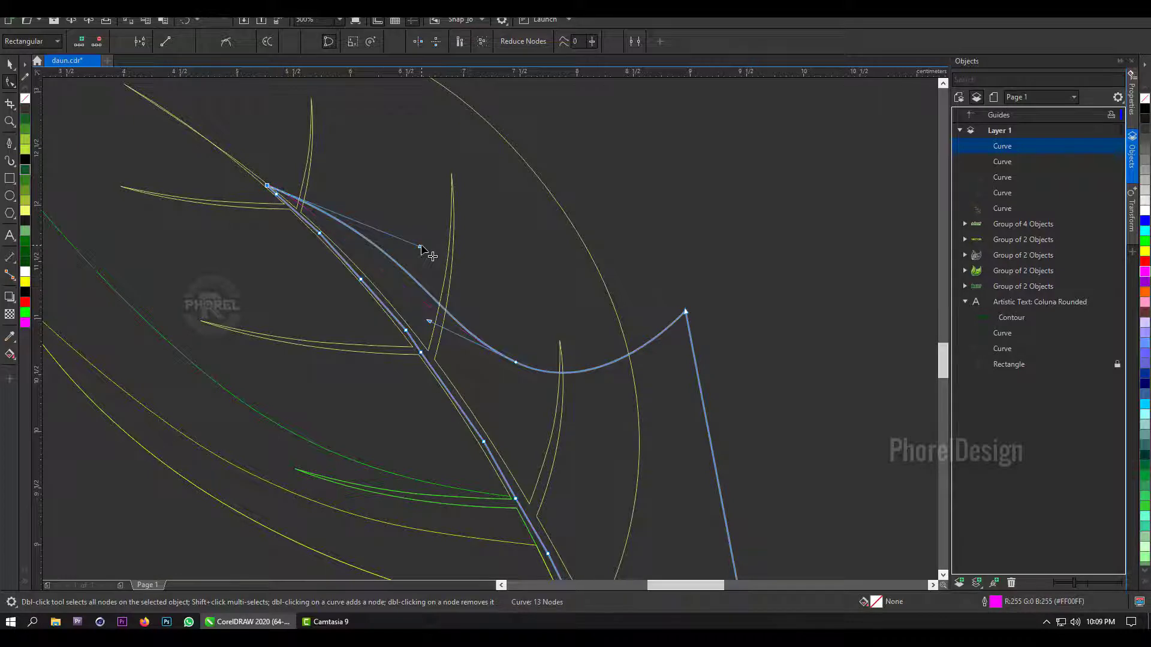
{"action": "scroll", "coordinate": [423, 245], "scroll_direction": "down", "scroll_amount": 2}
{"action": "left_click", "coordinate": [9, 64]}
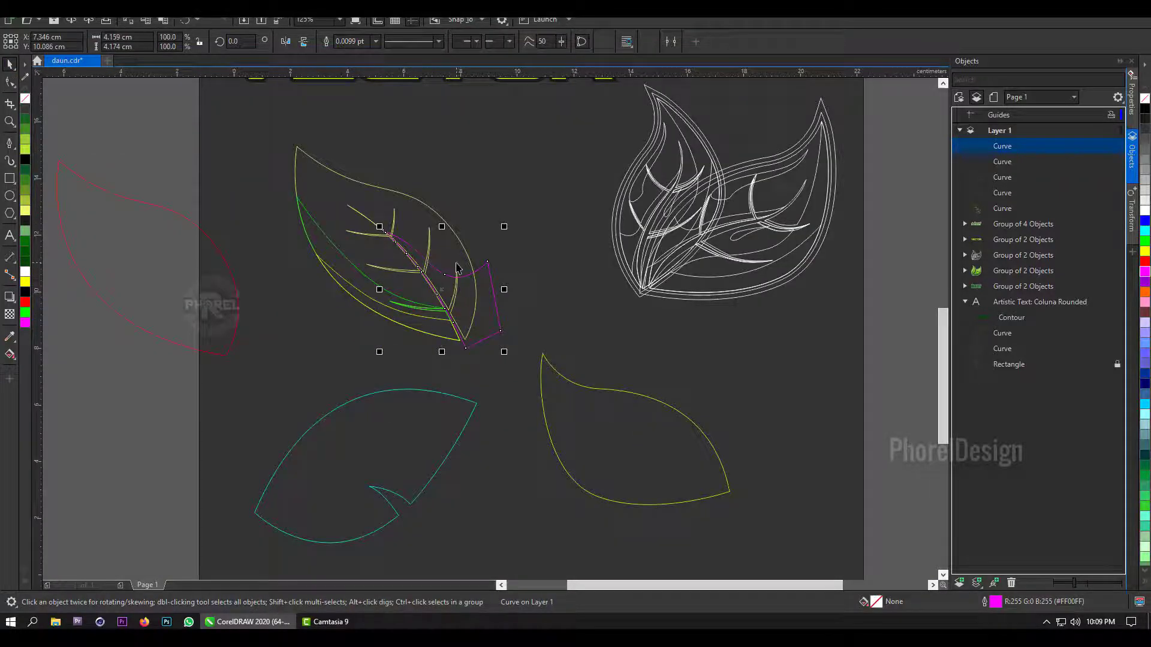
{"action": "scroll", "coordinate": [456, 268], "scroll_direction": "up", "scroll_amount": 1}
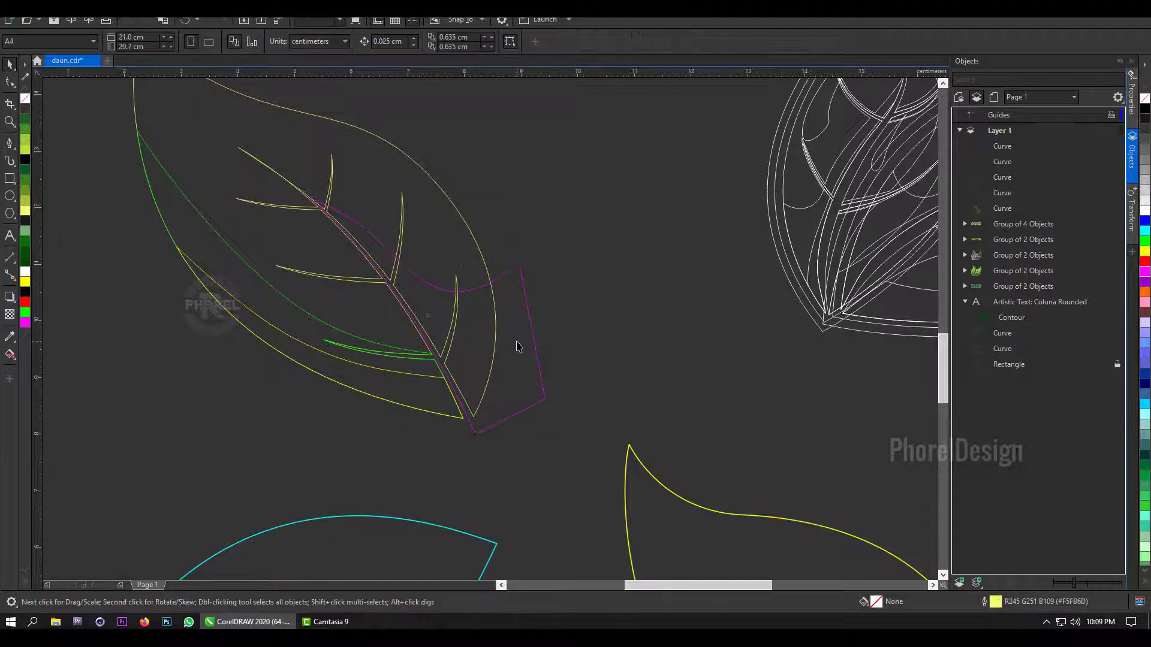
Step: Intersect the magenta shape with the leaf outline and give the new piece an orange outline
{"action": "left_click", "coordinate": [390, 153], "text": "shift"}
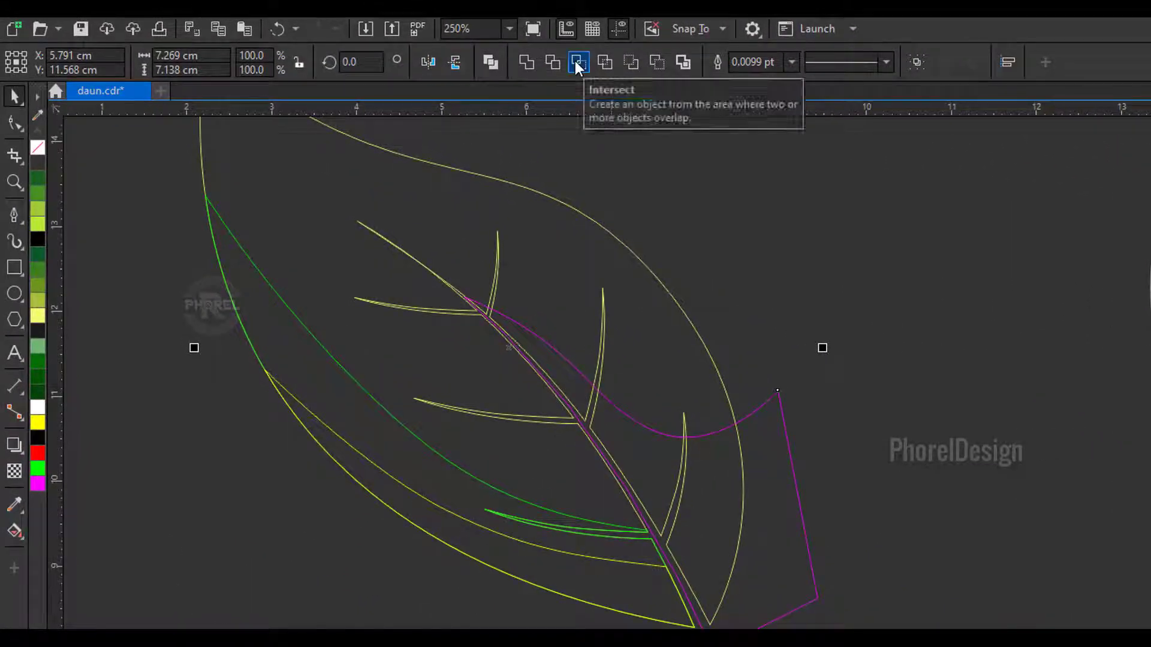
{"action": "left_click", "coordinate": [577, 62]}
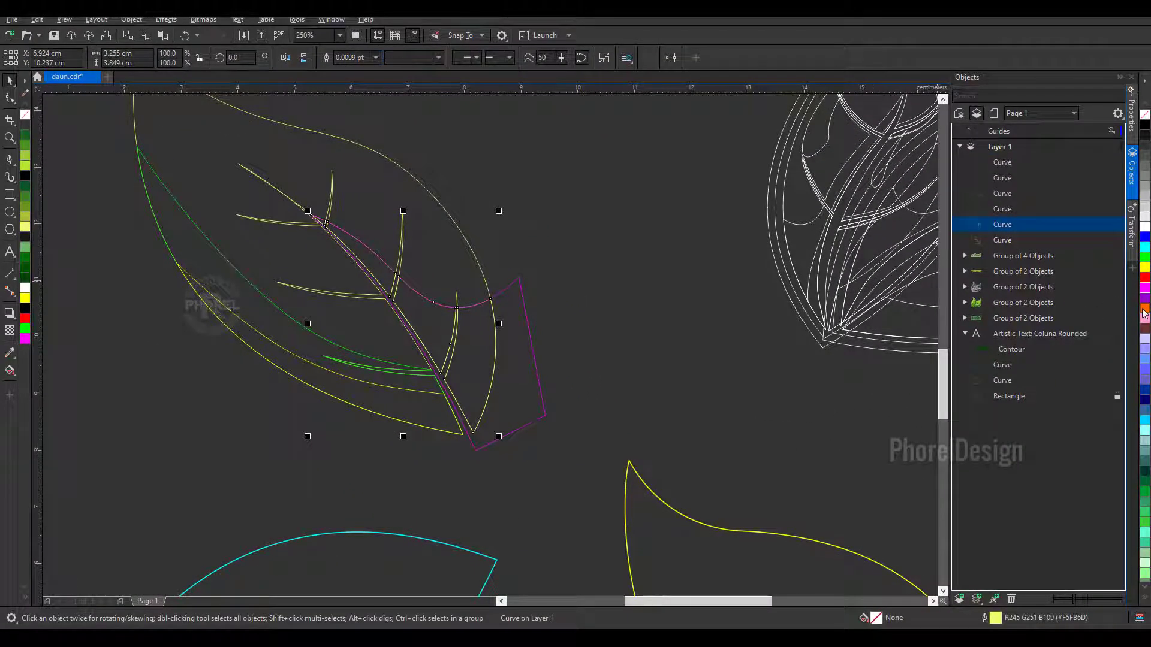
{"action": "right_click", "coordinate": [1143, 311]}
{"action": "left_click", "coordinate": [542, 393]}
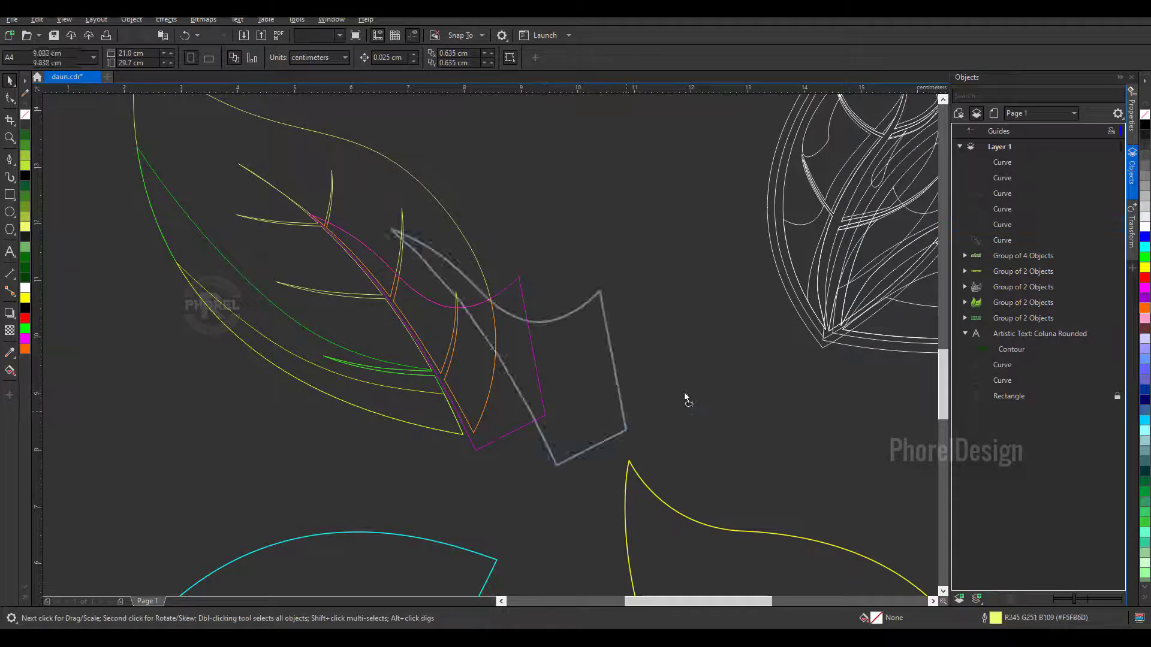
Step: Move the magenta helper aside to check the piece, then select its nodes for editing
{"action": "left_click_drag", "start_coordinate": [684, 392], "coordinate": [698, 390]}
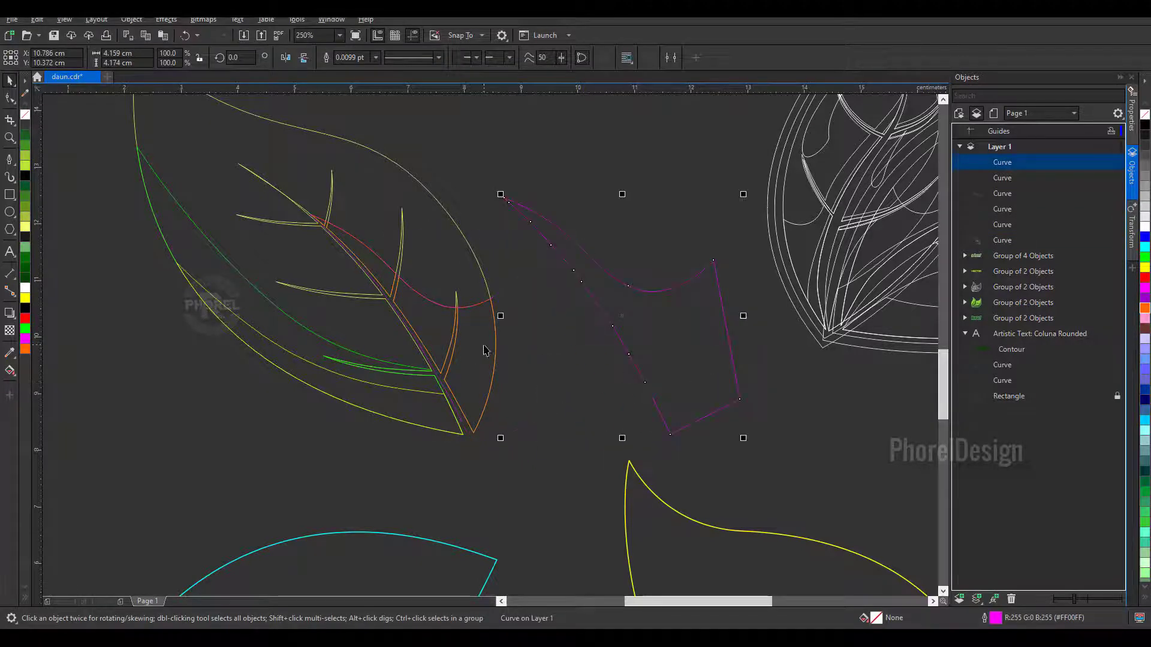
{"action": "scroll", "coordinate": [484, 350], "scroll_direction": "up", "scroll_amount": 2}
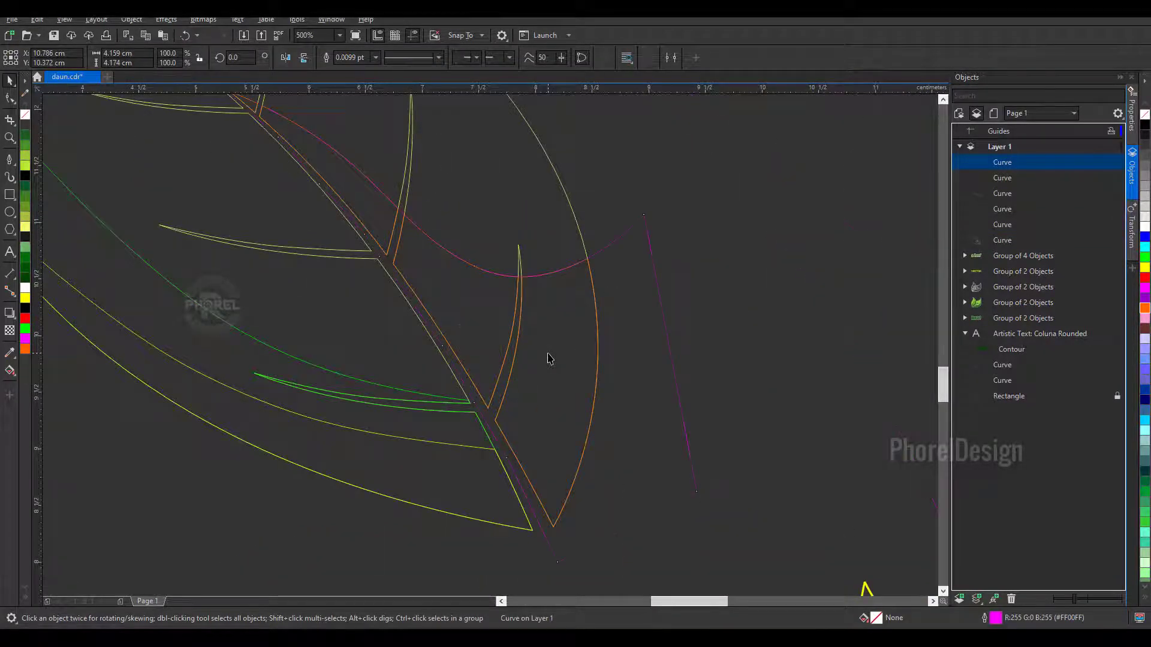
{"action": "left_click", "coordinate": [651, 340]}
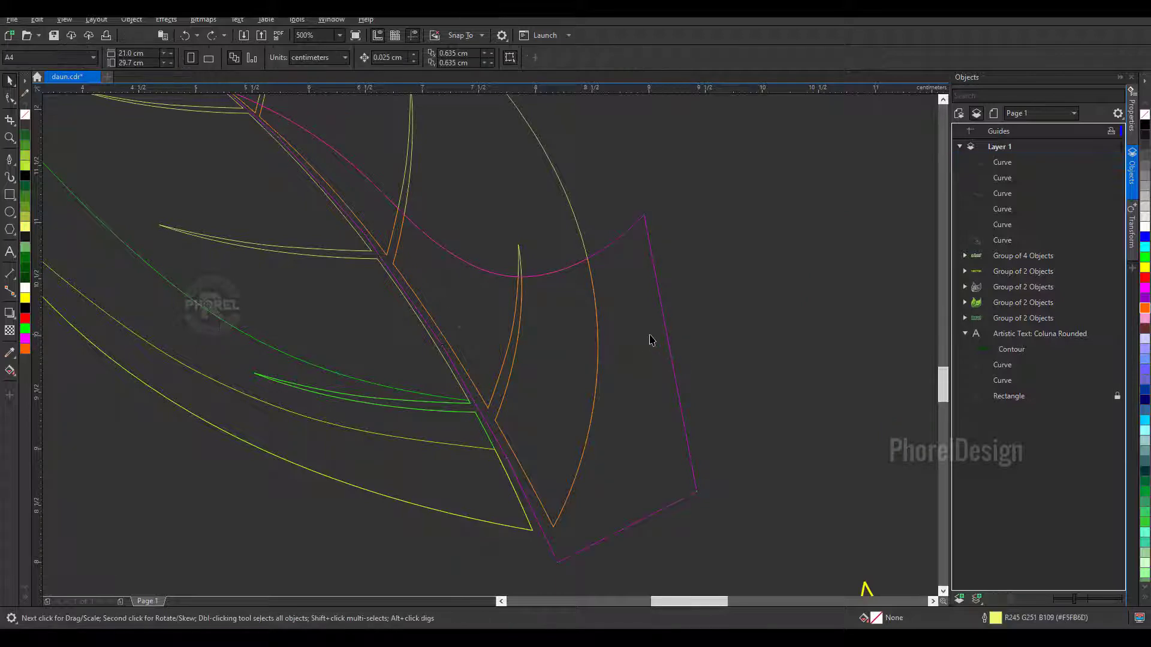
{"action": "key", "text": "Tab"}
{"action": "key", "text": "F10"}
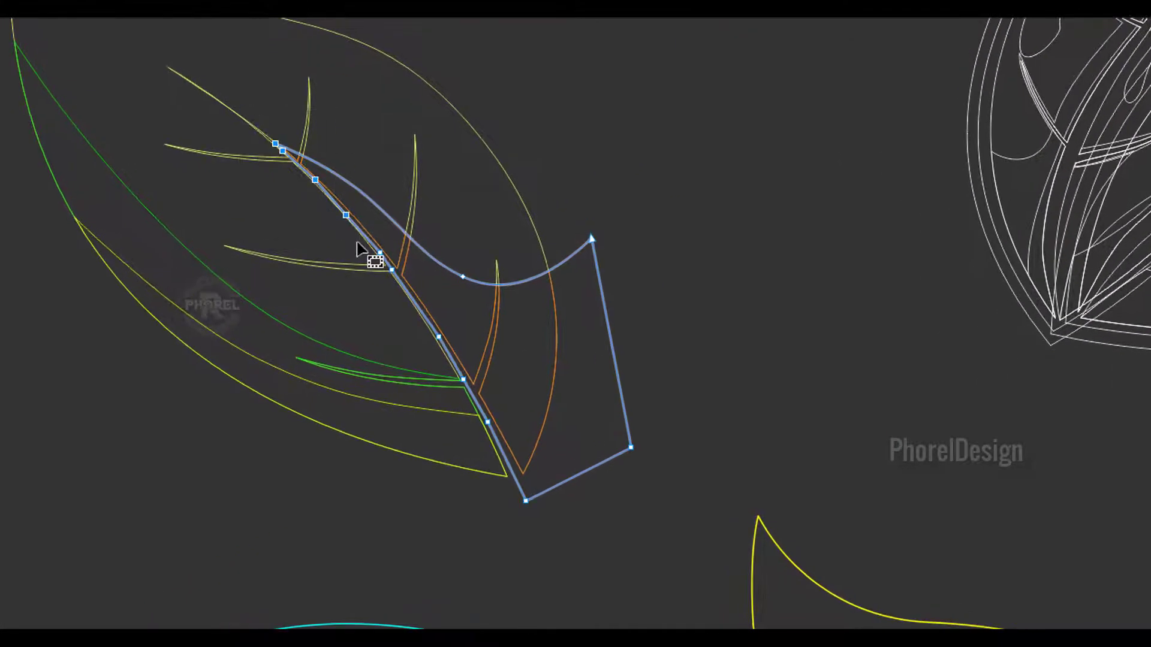
Step: Delete the magenta curve's upper nodes and stretch and bend it along the midrib
{"action": "key", "text": "Delete"}
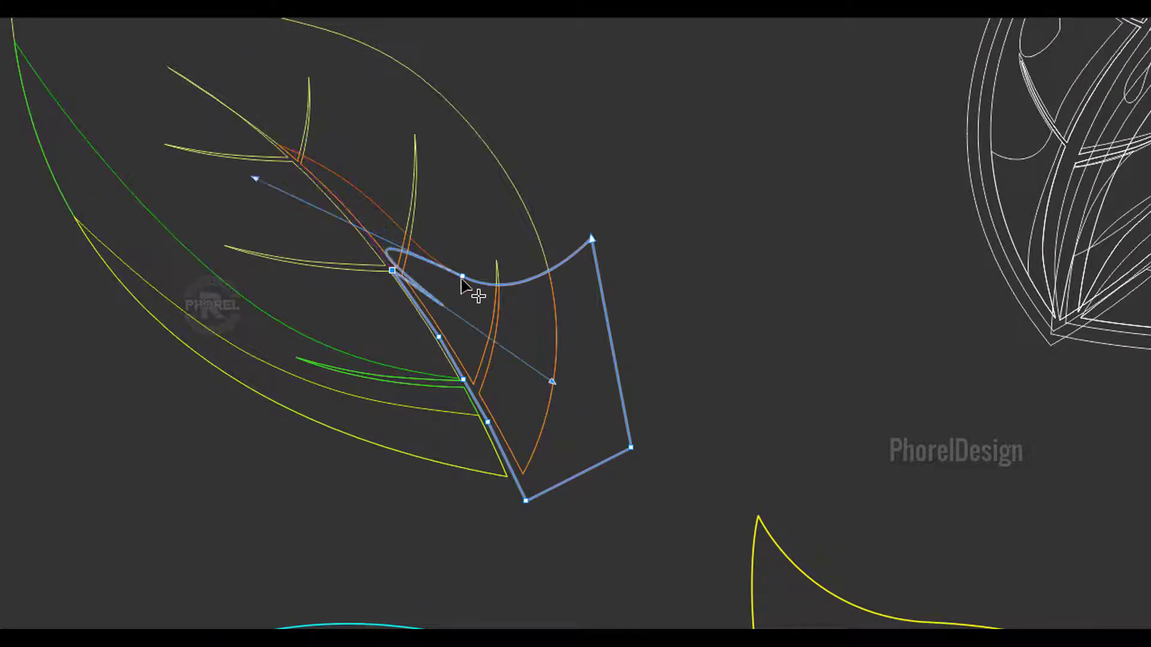
{"action": "left_click_drag", "start_coordinate": [462, 285], "coordinate": [824, 506]}
{"action": "scroll", "coordinate": [537, 408], "scroll_direction": "up", "scroll_amount": 2}
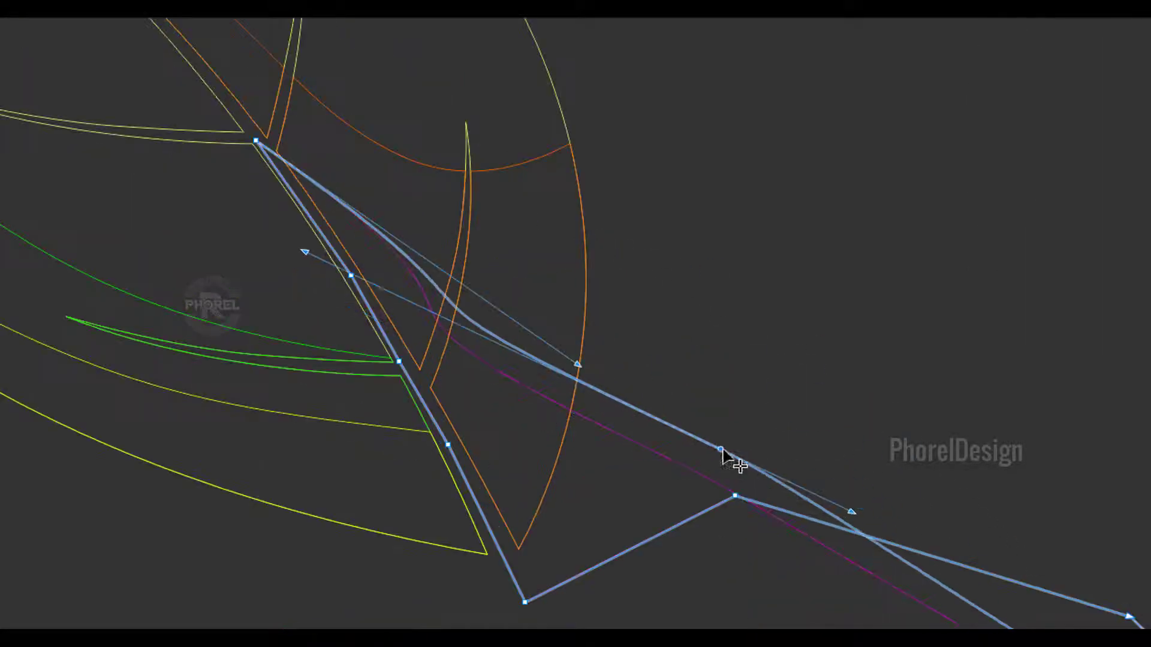
{"action": "mouse_move", "coordinate": [576, 364]}
{"action": "left_mouse_down"}
{"action": "mouse_move", "coordinate": [493, 399]}
{"action": "mouse_move", "coordinate": [514, 450]}
{"action": "left_mouse_up"}
{"action": "scroll", "coordinate": [263, 145], "scroll_direction": "up", "scroll_amount": 3}
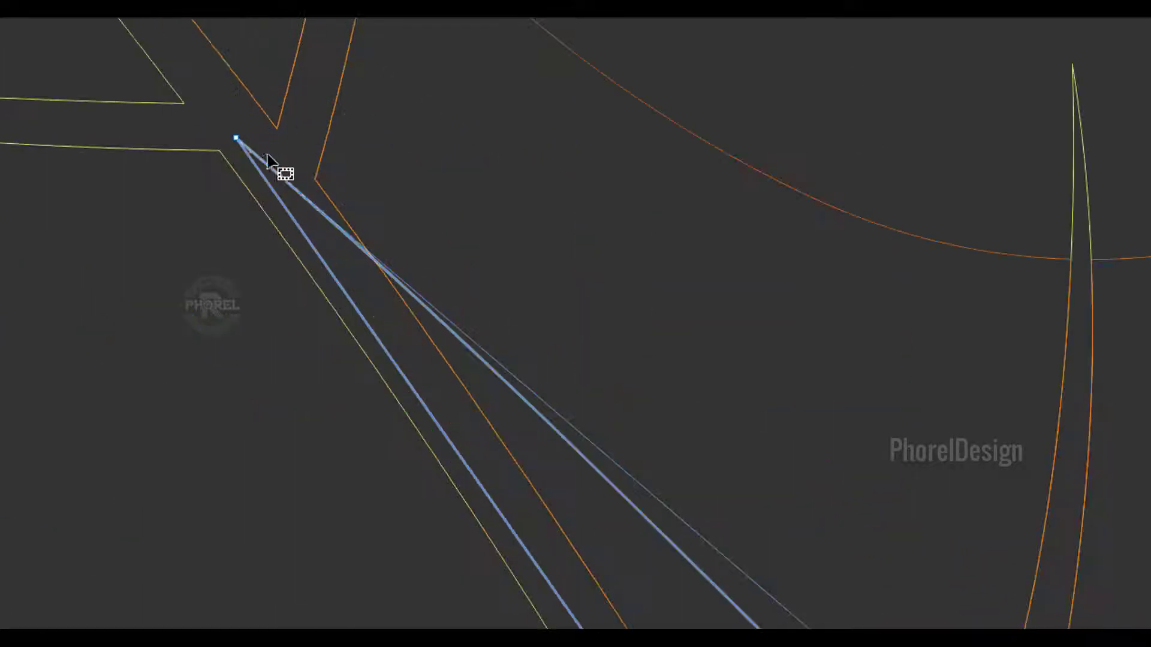
{"action": "left_click_drag", "start_coordinate": [236, 138], "coordinate": [262, 140]}
{"action": "scroll", "coordinate": [262, 140], "scroll_direction": "down", "scroll_amount": 3}
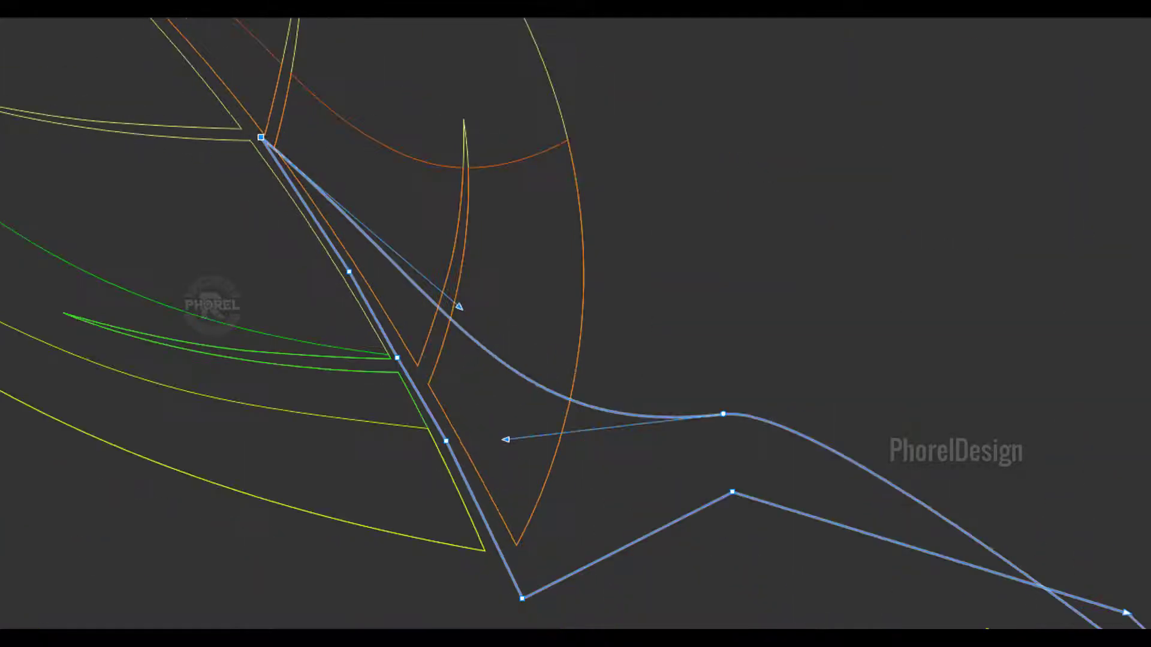
{"action": "key", "text": "space"}
Step: Intersect the helper with the leaf for another orange piece, then delete the magenta helper
{"action": "scroll", "coordinate": [526, 188], "scroll_direction": "down", "scroll_amount": 3}
{"action": "left_click", "coordinate": [640, 274]}
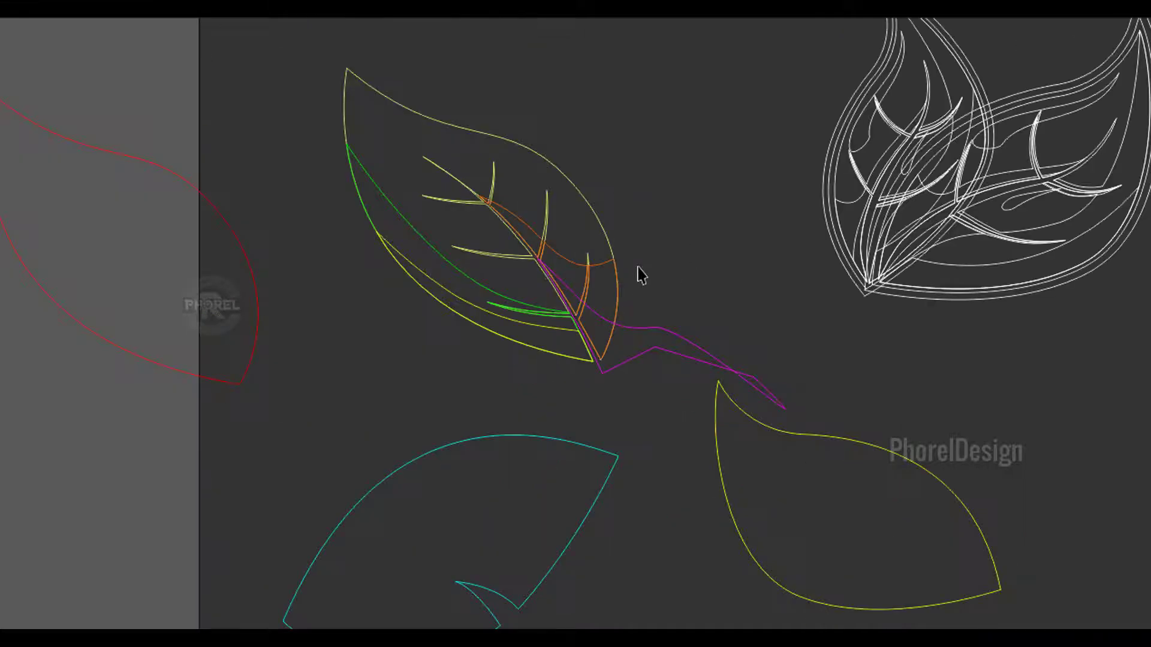
{"action": "scroll", "coordinate": [640, 274], "scroll_direction": "up", "scroll_amount": 3}
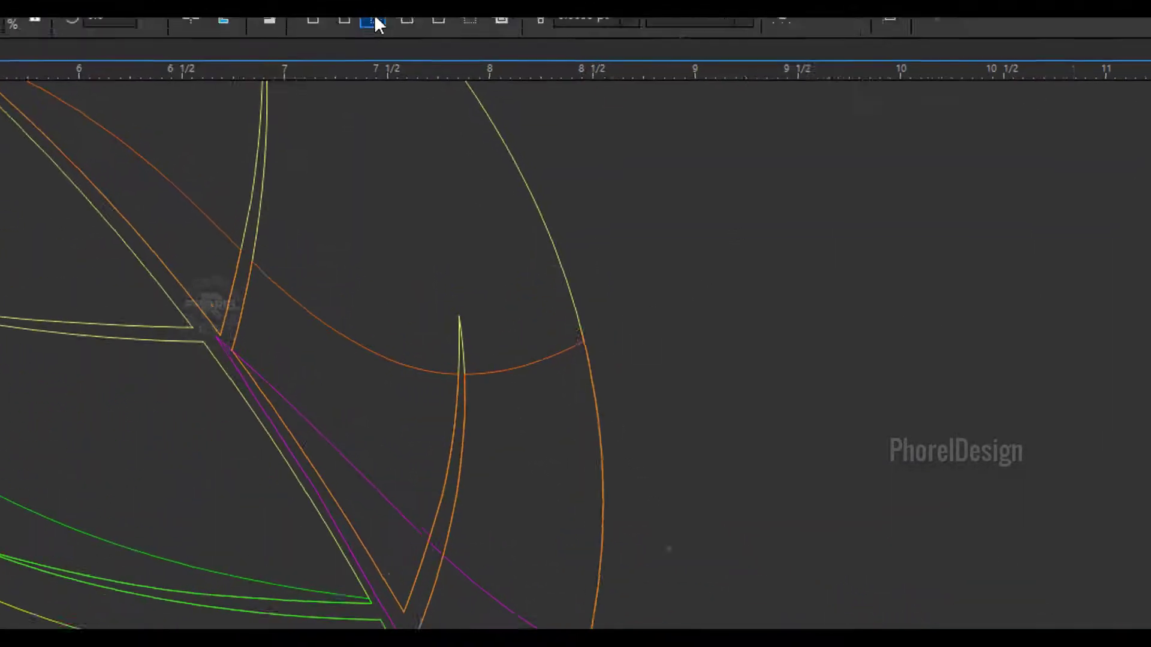
{"action": "left_click", "coordinate": [356, 75]}
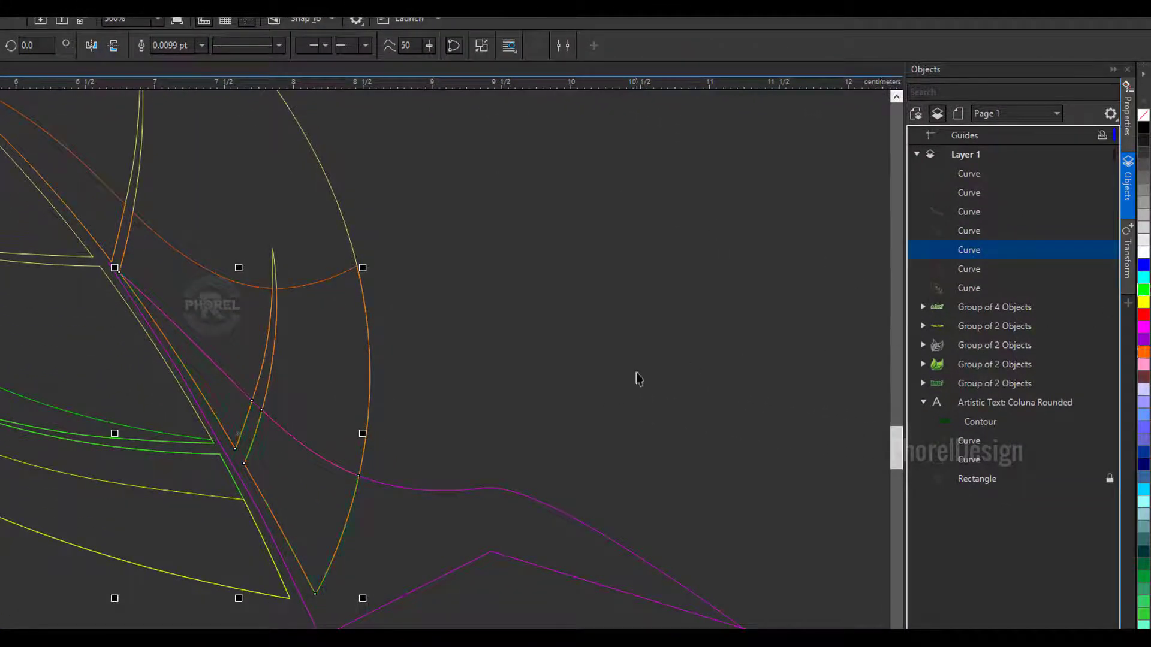
{"action": "left_click", "coordinate": [487, 527]}
{"action": "left_click", "coordinate": [745, 351]}
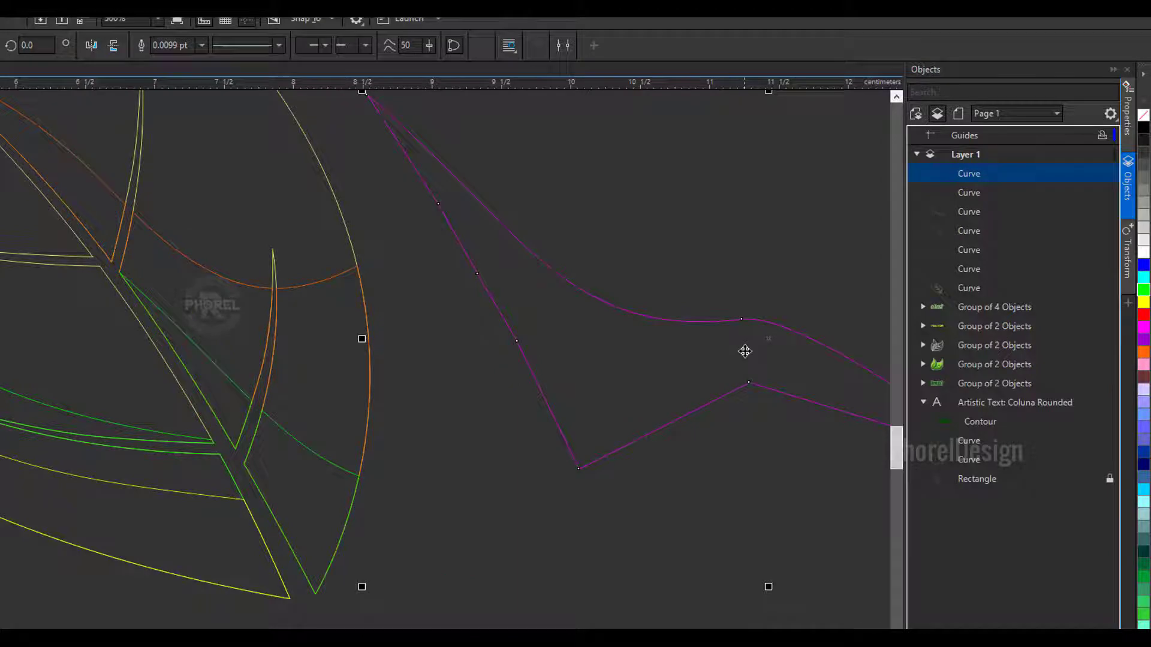
{"action": "key", "text": "Delete"}
{"action": "scroll", "coordinate": [551, 397], "scroll_direction": "down", "scroll_amount": 3}
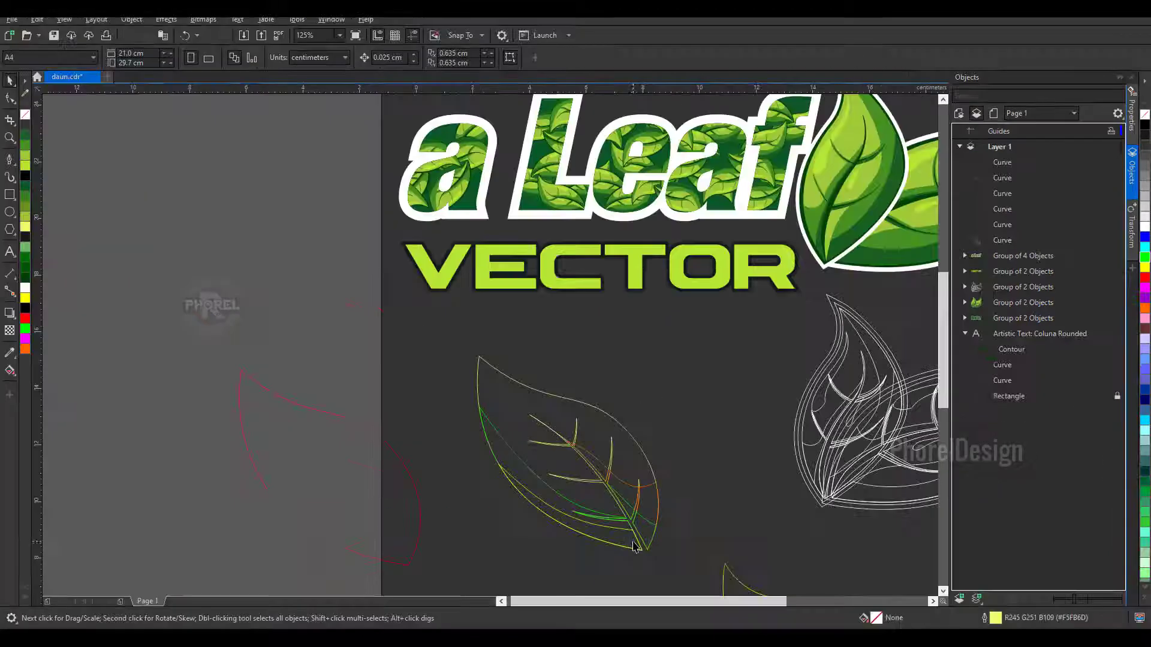
Step: Fill the leaf's lower band dark green and the next band and right vein section green
{"action": "left_click", "coordinate": [632, 548]}
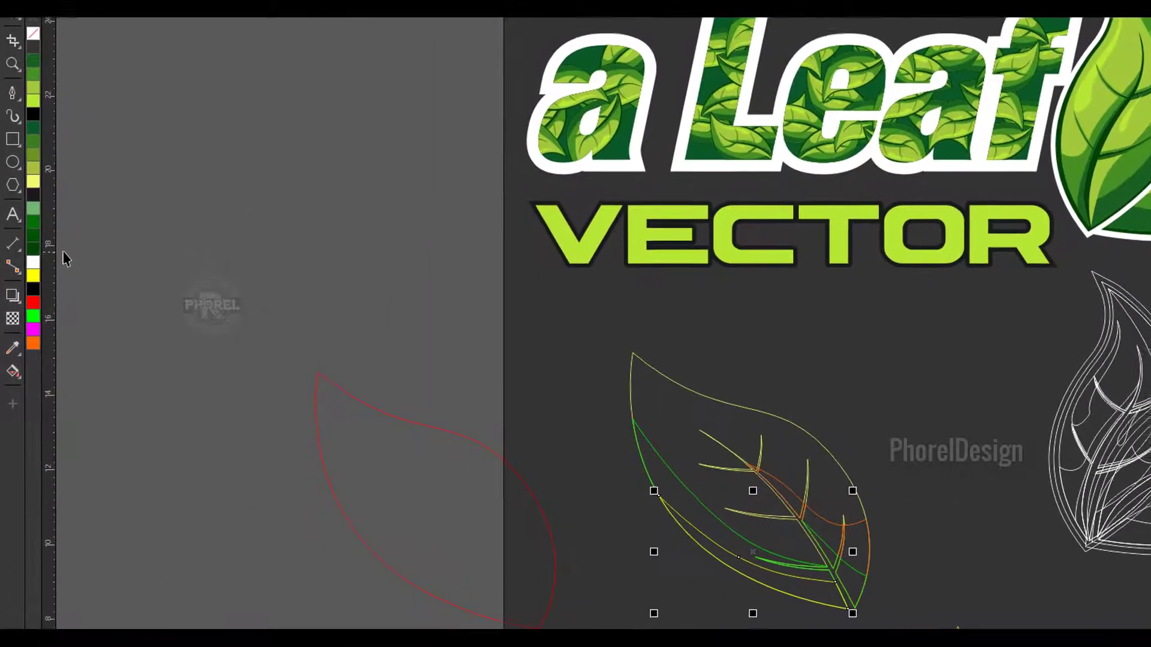
{"action": "left_click", "coordinate": [33, 61]}
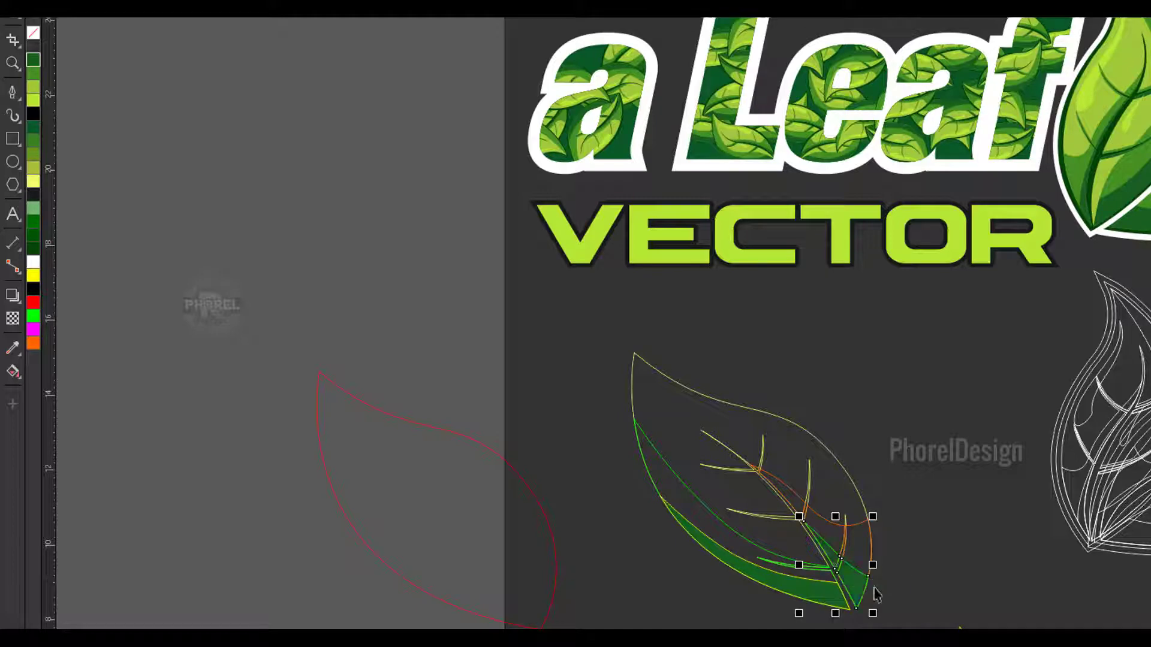
{"action": "left_click", "coordinate": [704, 522]}
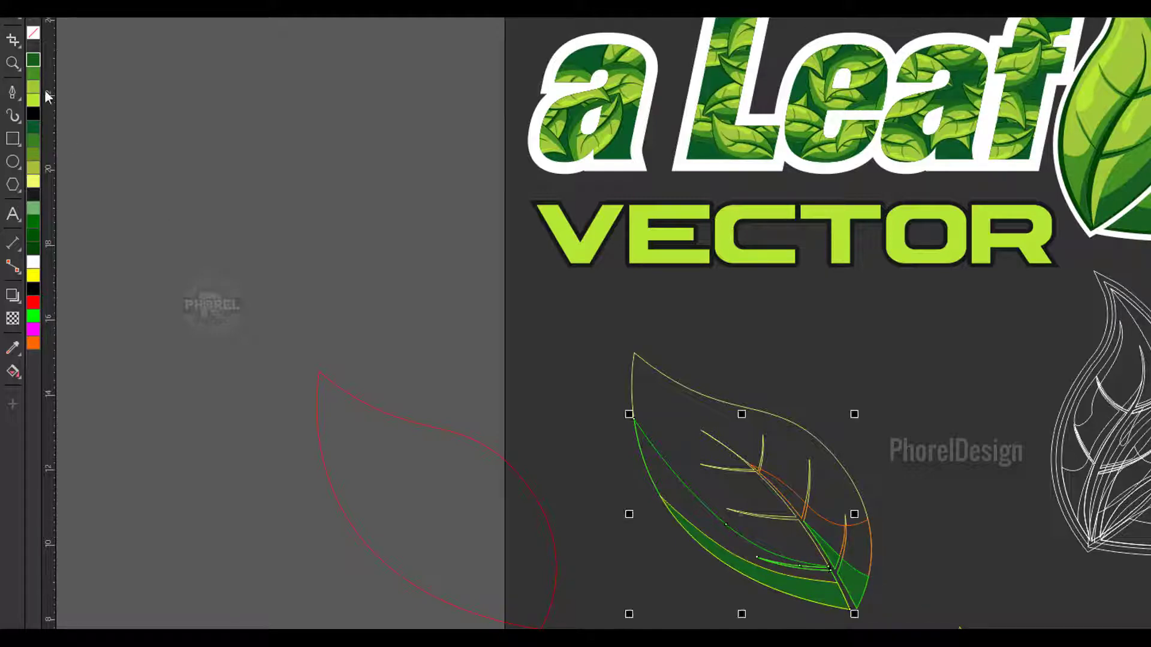
{"action": "left_click", "coordinate": [33, 90]}
{"action": "left_click", "coordinate": [863, 542]}
Step: Fill the leaf's upper body olive green and check each lower section's fill
{"action": "left_click", "coordinate": [711, 408]}
{"action": "left_click", "coordinate": [36, 95]}
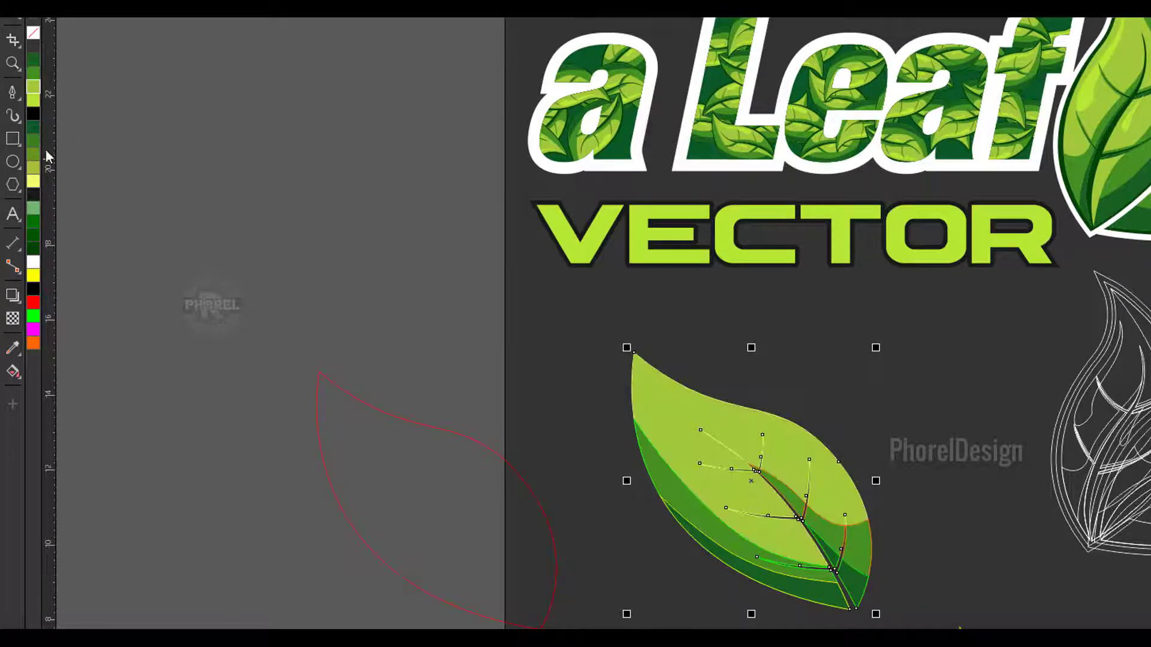
{"action": "left_click", "coordinate": [35, 154]}
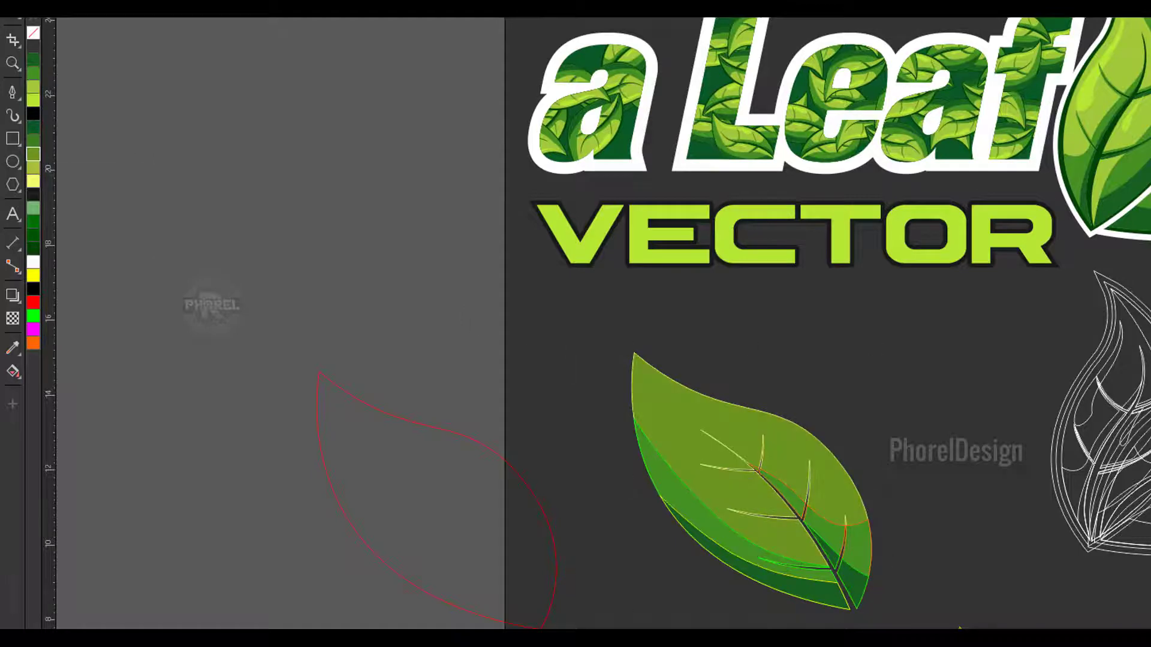
{"action": "left_click", "coordinate": [822, 604]}
{"action": "left_click", "coordinate": [863, 567]}
{"action": "left_click", "coordinate": [833, 518]}
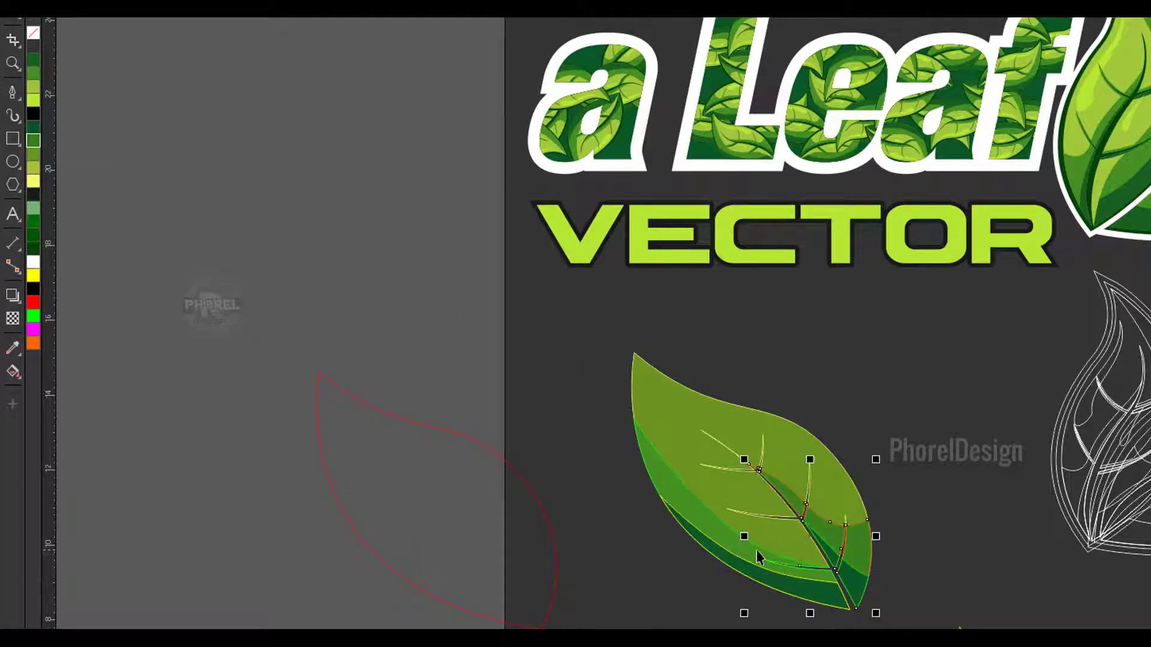
{"action": "left_click", "coordinate": [730, 516]}
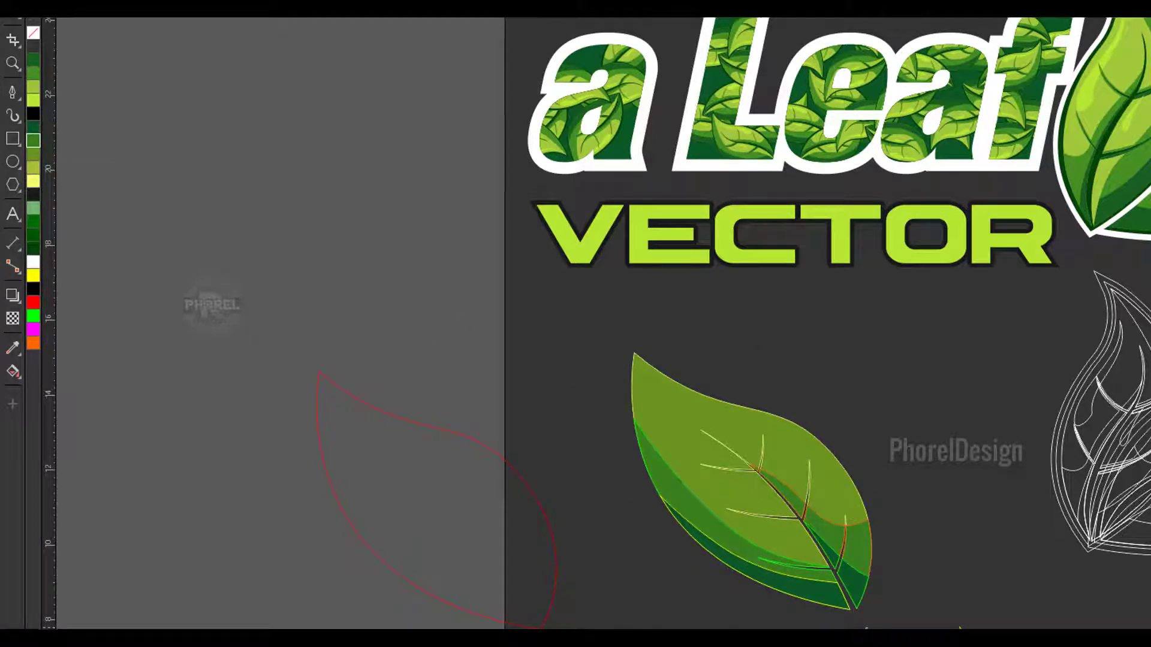
{"action": "scroll", "coordinate": [897, 552], "scroll_direction": "up", "scroll_amount": 2}
Step: Draw a closed highlight shape on the leaf beside the short upper vein
{"action": "scroll", "coordinate": [675, 359], "scroll_direction": "up", "scroll_amount": 2}
{"action": "left_click", "coordinate": [490, 257]}
{"action": "left_click", "coordinate": [616, 342]}
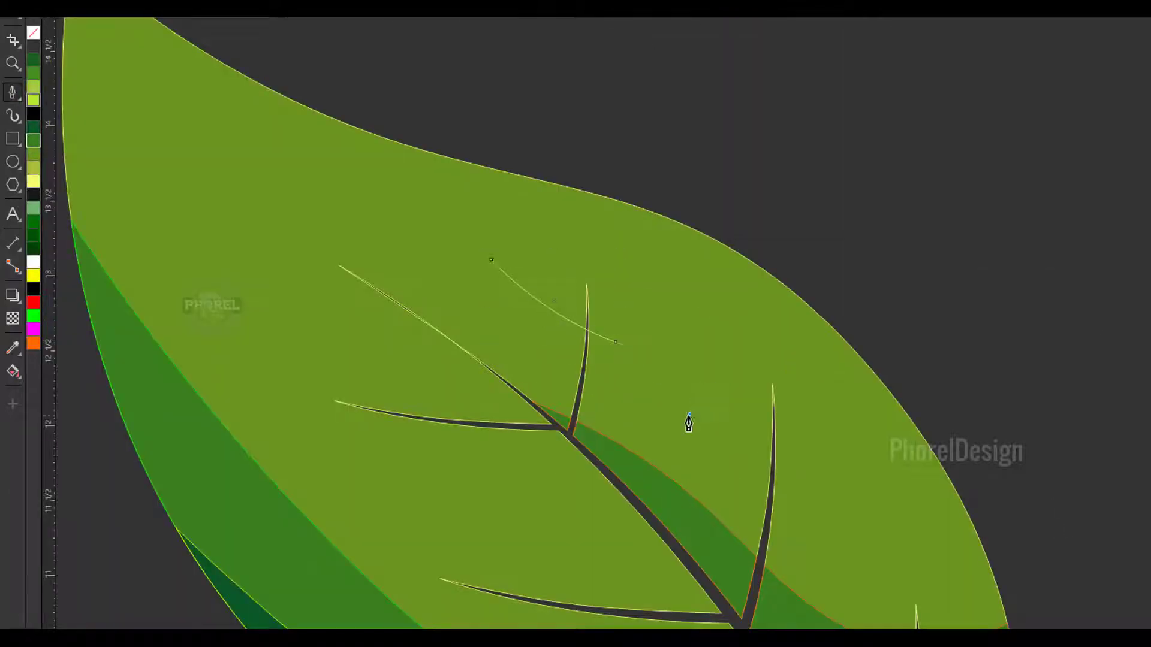
{"action": "left_click", "coordinate": [700, 402]}
{"action": "left_click", "coordinate": [490, 259]}
Step: Draw a second loop shape near the leaf tip and rotate it along the leaf edge
{"action": "scroll", "coordinate": [376, 253], "scroll_direction": "down", "scroll_amount": 2}
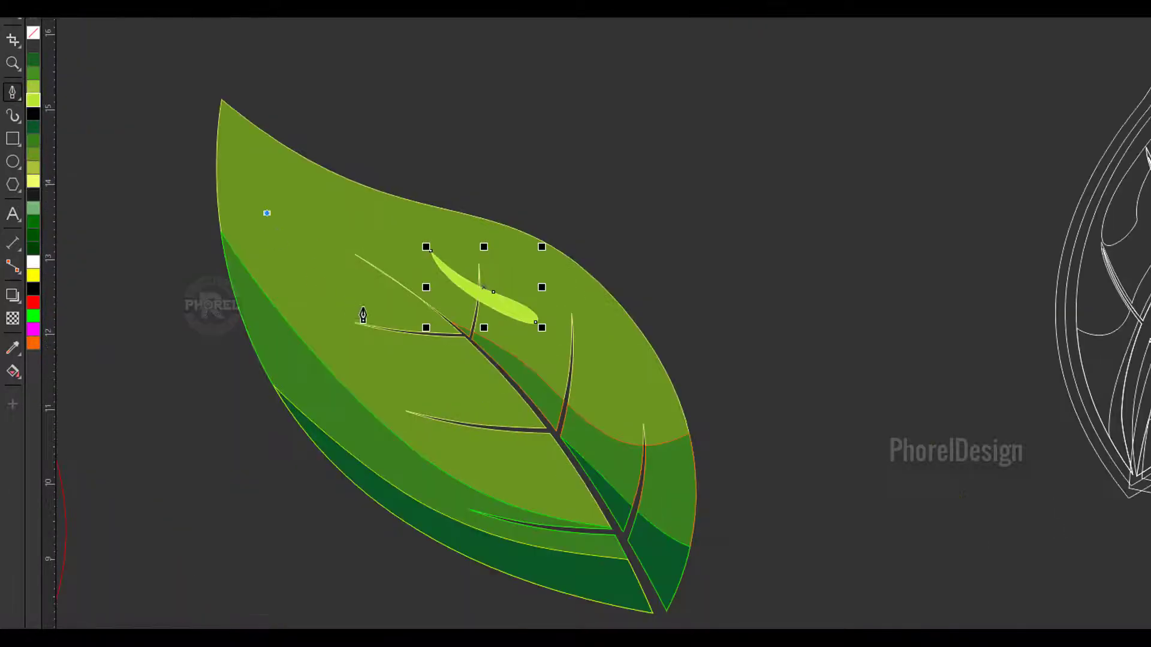
{"action": "left_click", "coordinate": [405, 354]}
{"action": "left_click", "coordinate": [329, 295]}
{"action": "left_click", "coordinate": [267, 213]}
{"action": "scroll", "coordinate": [318, 282], "scroll_direction": "up", "scroll_amount": 2}
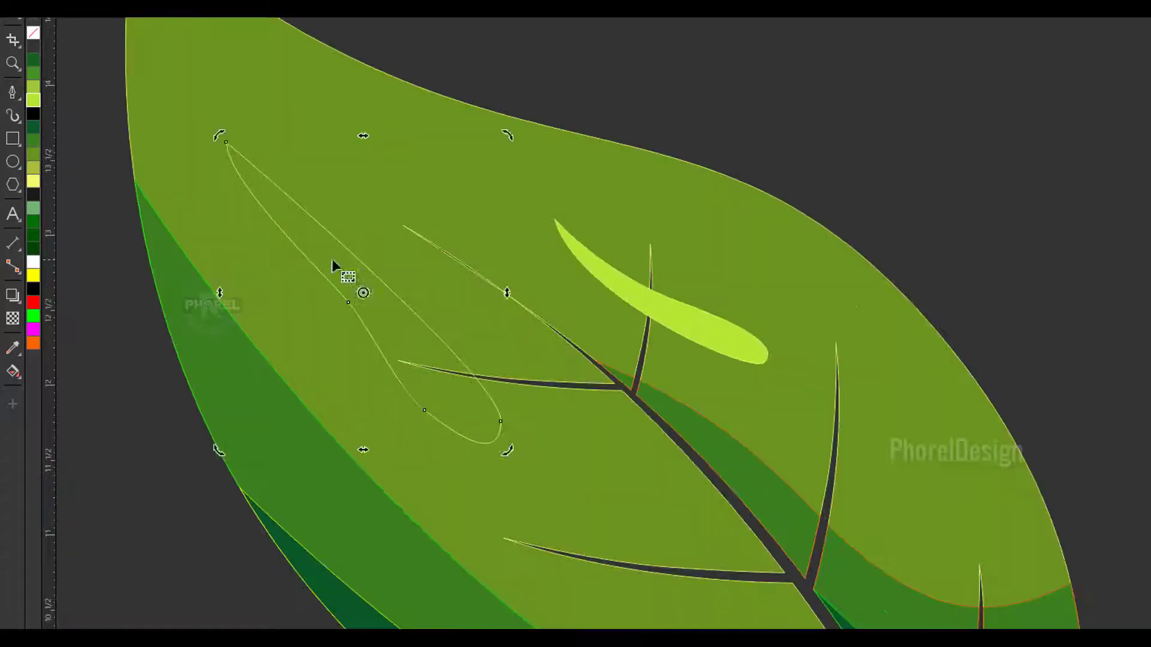
{"action": "left_click", "coordinate": [332, 259]}
{"action": "left_click_drag", "start_coordinate": [503, 134], "coordinate": [275, 188]}
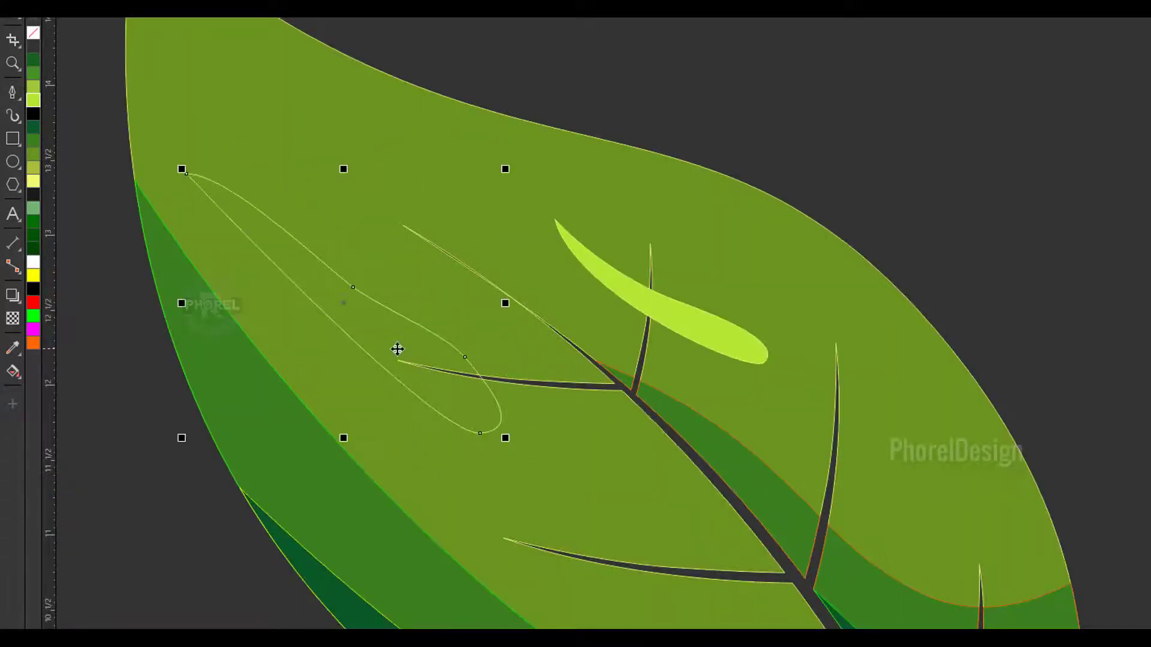
Step: Reshape the tip loop's nodes toward the tip and fill it lime green
{"action": "key", "text": "n"}
{"action": "left_click_drag", "start_coordinate": [186, 174], "coordinate": [179, 132]}
{"action": "left_click_drag", "start_coordinate": [419, 411], "coordinate": [569, 411]}
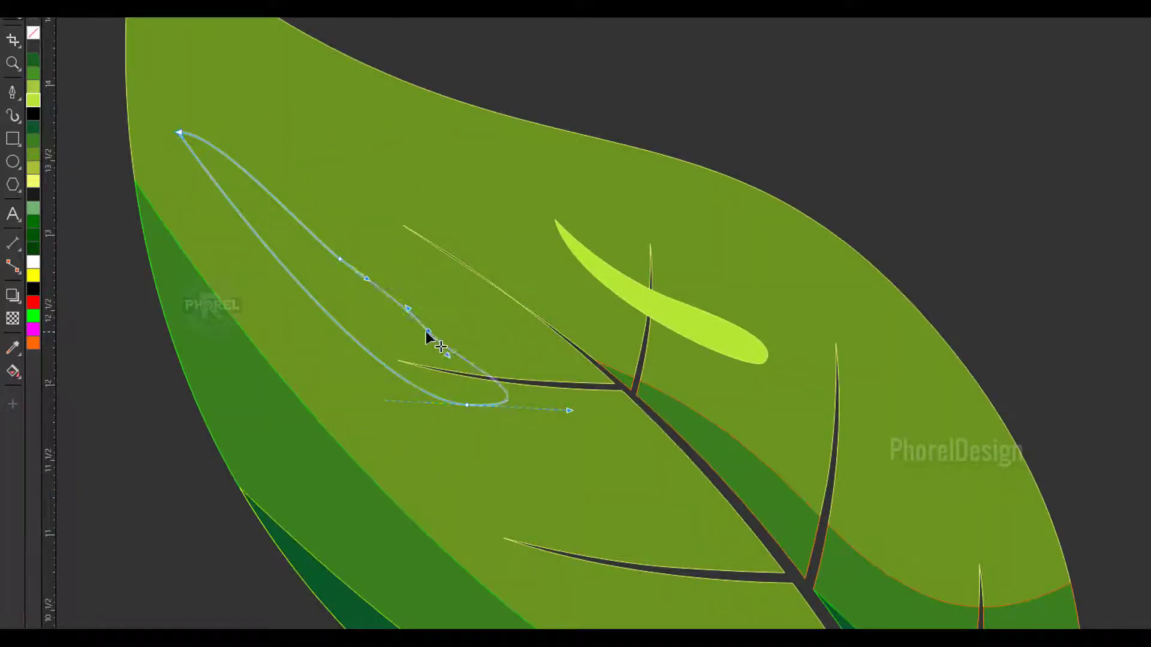
{"action": "key", "text": "Delete"}
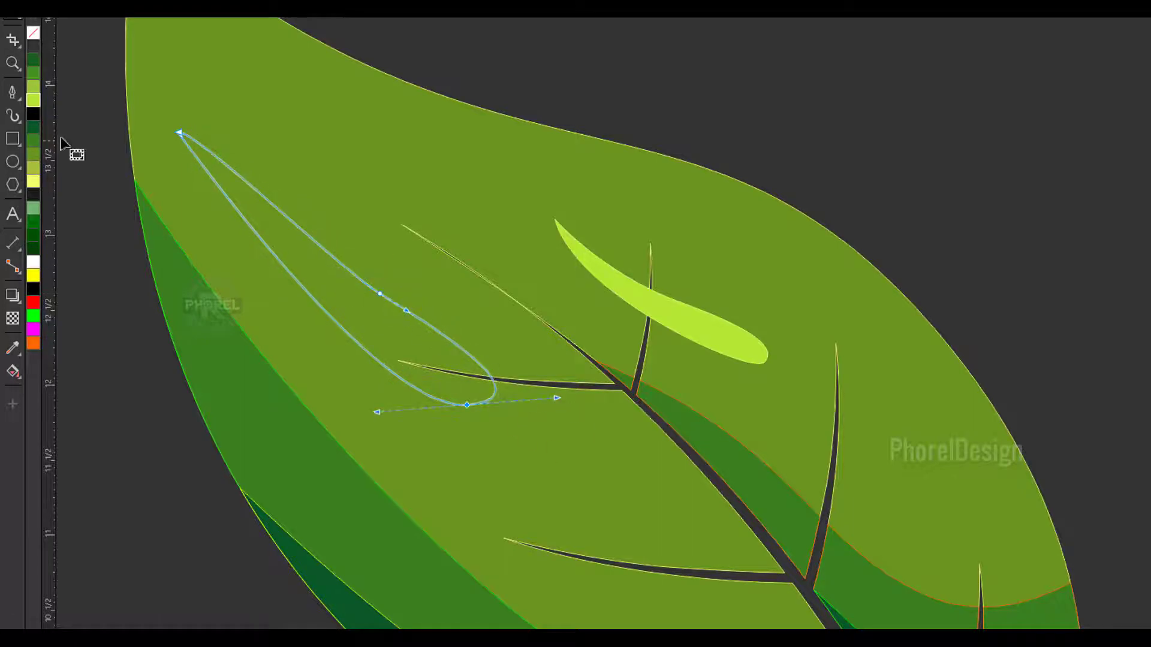
{"action": "left_click", "coordinate": [33, 99]}
Step: Intersect the tip highlight with the leaf, delete the extra copy, and fill it lime green
{"action": "key", "text": "minus"}
{"action": "key", "text": "minus"}
{"action": "key", "text": "minus"}
{"action": "left_click", "coordinate": [384, 280]}
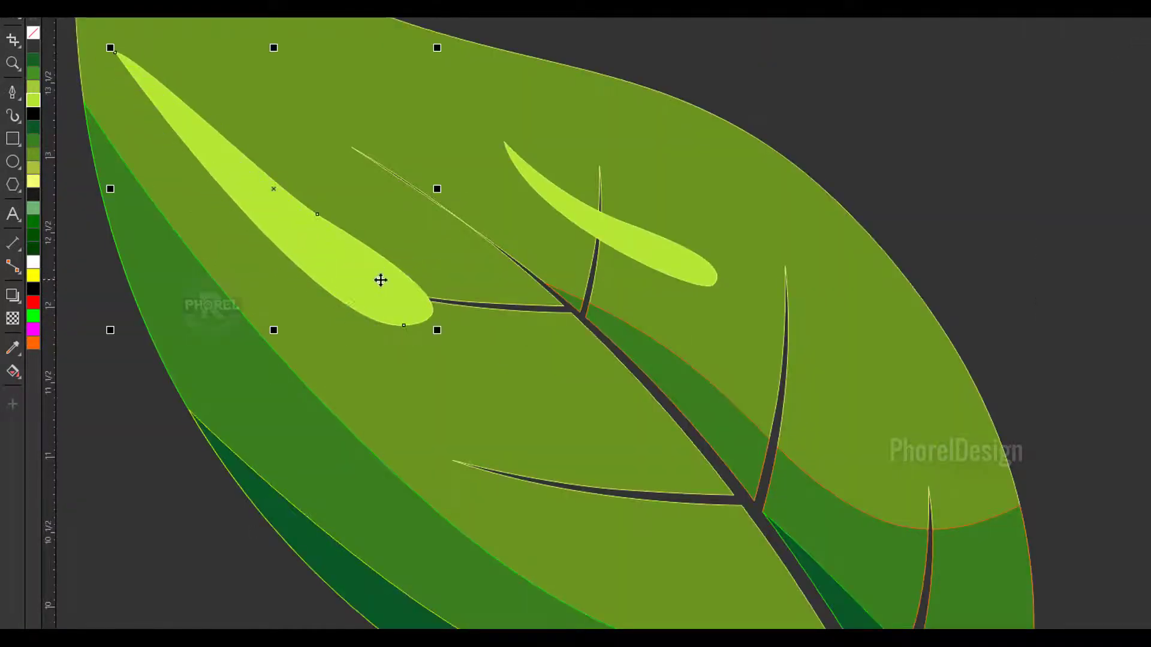
{"action": "left_click", "coordinate": [412, 307]}
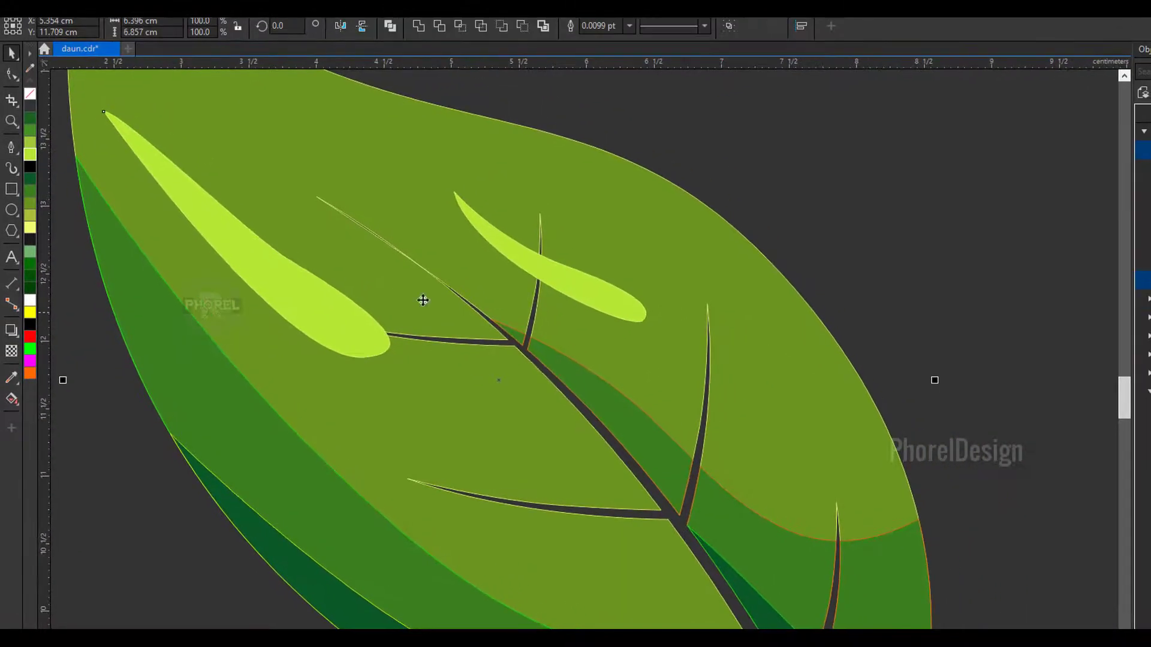
{"action": "left_click", "coordinate": [468, 27]}
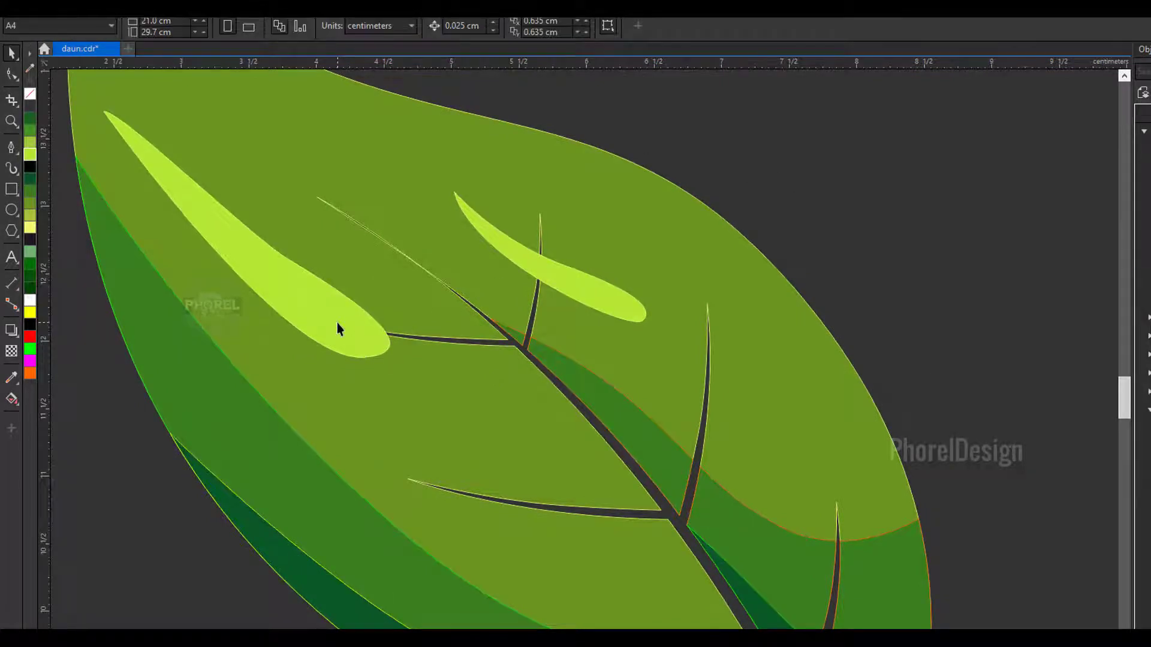
{"action": "left_click_drag", "start_coordinate": [337, 323], "coordinate": [500, 294]}
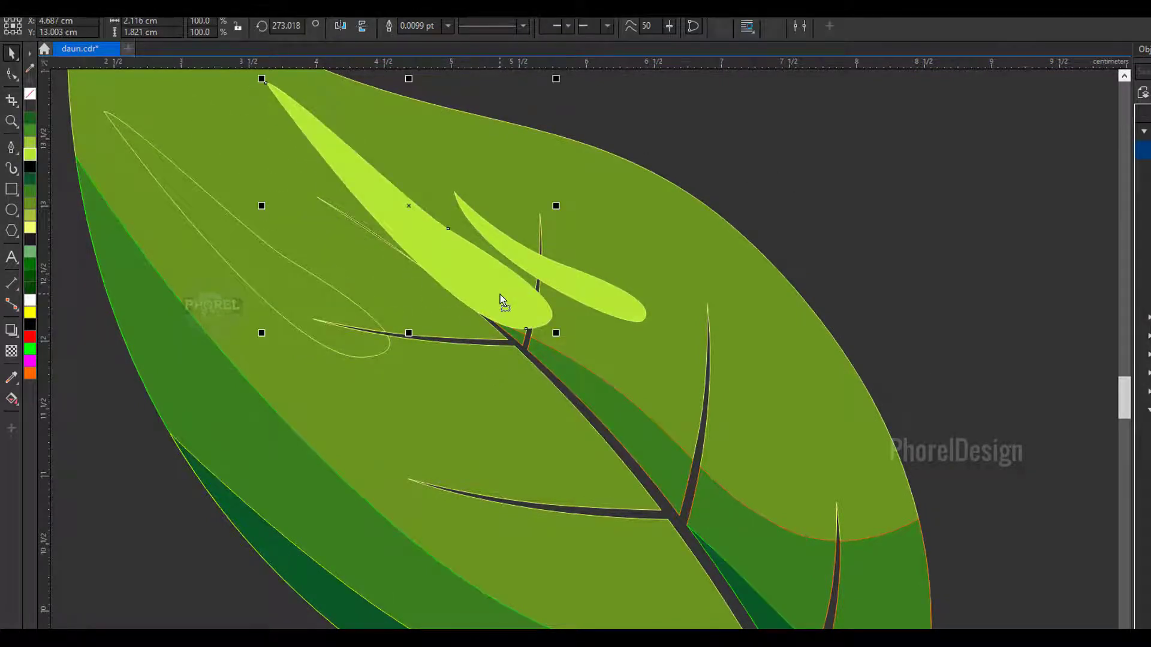
{"action": "key", "text": "Delete"}
{"action": "left_click", "coordinate": [342, 296]}
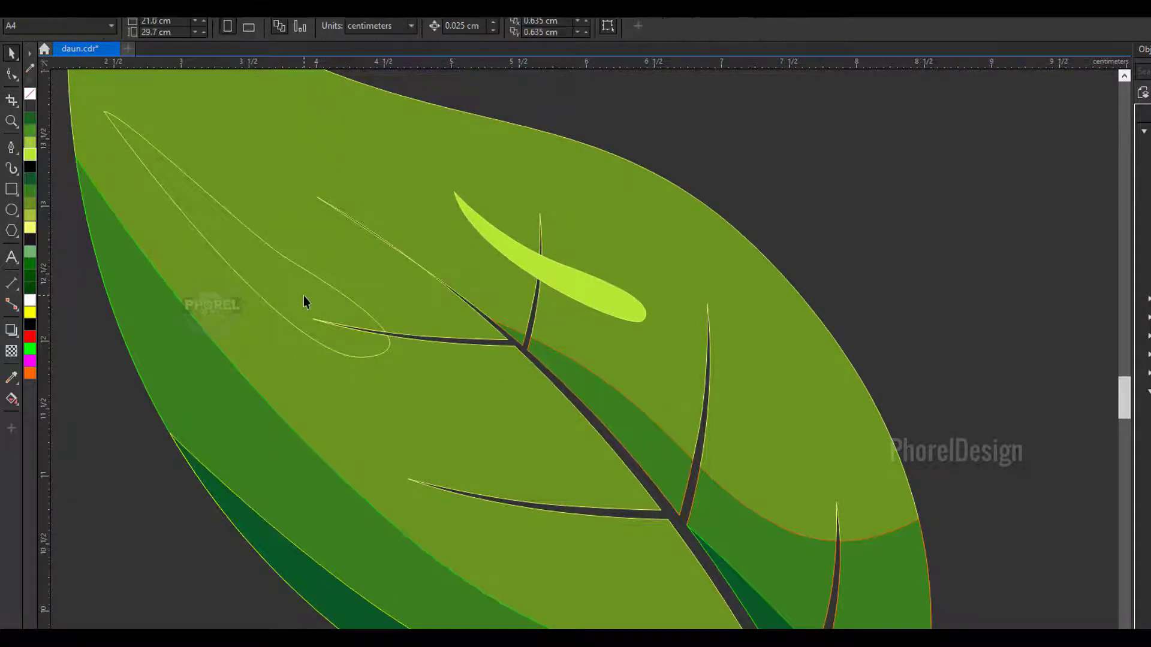
{"action": "left_click", "coordinate": [29, 157]}
Step: Intersect the small upper highlight with the leaf, delete the extra copy, and keep it lime green
{"action": "left_click", "coordinate": [592, 302]}
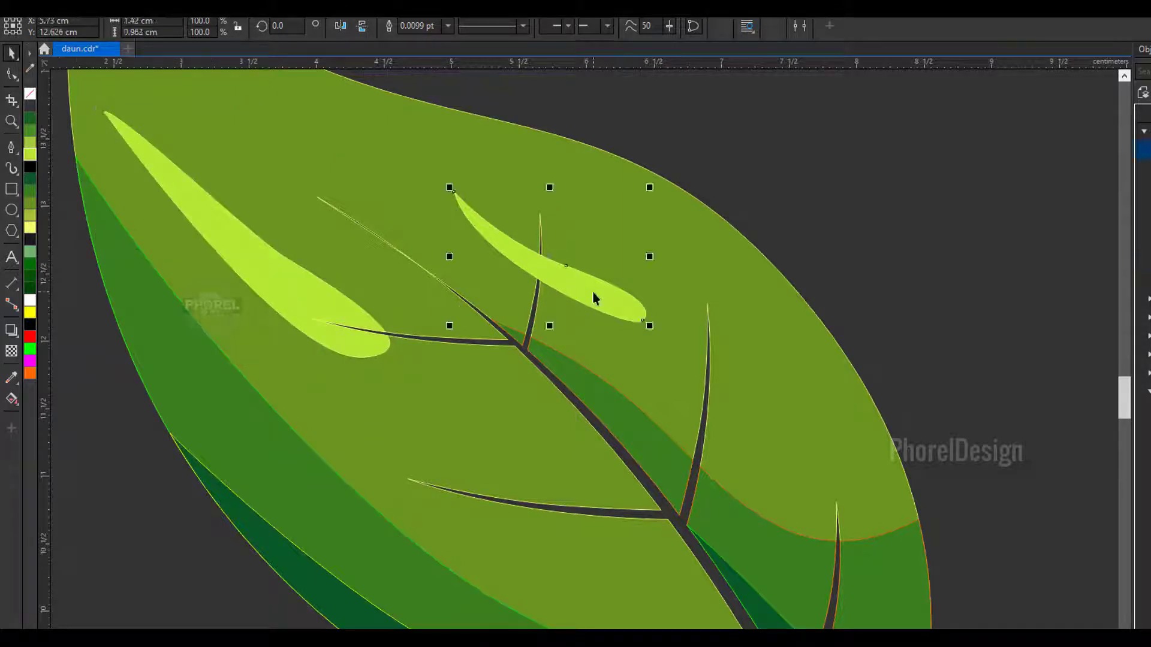
{"action": "left_click", "coordinate": [587, 219], "text": "shift"}
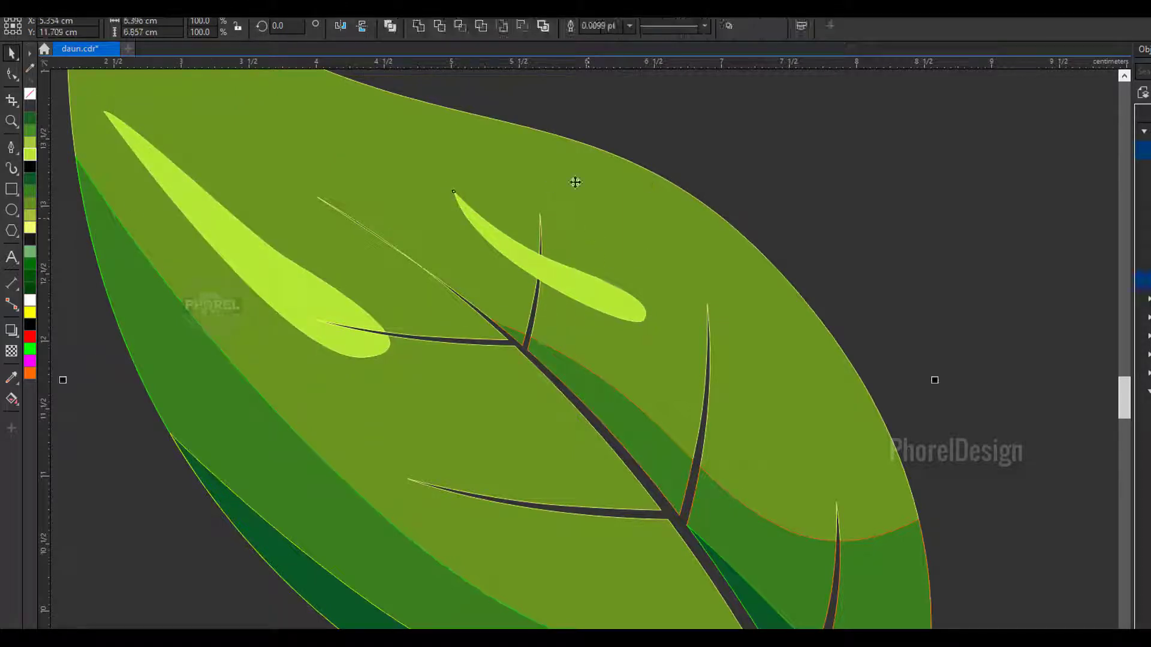
{"action": "left_click", "coordinate": [459, 30]}
{"action": "left_click", "coordinate": [766, 170]}
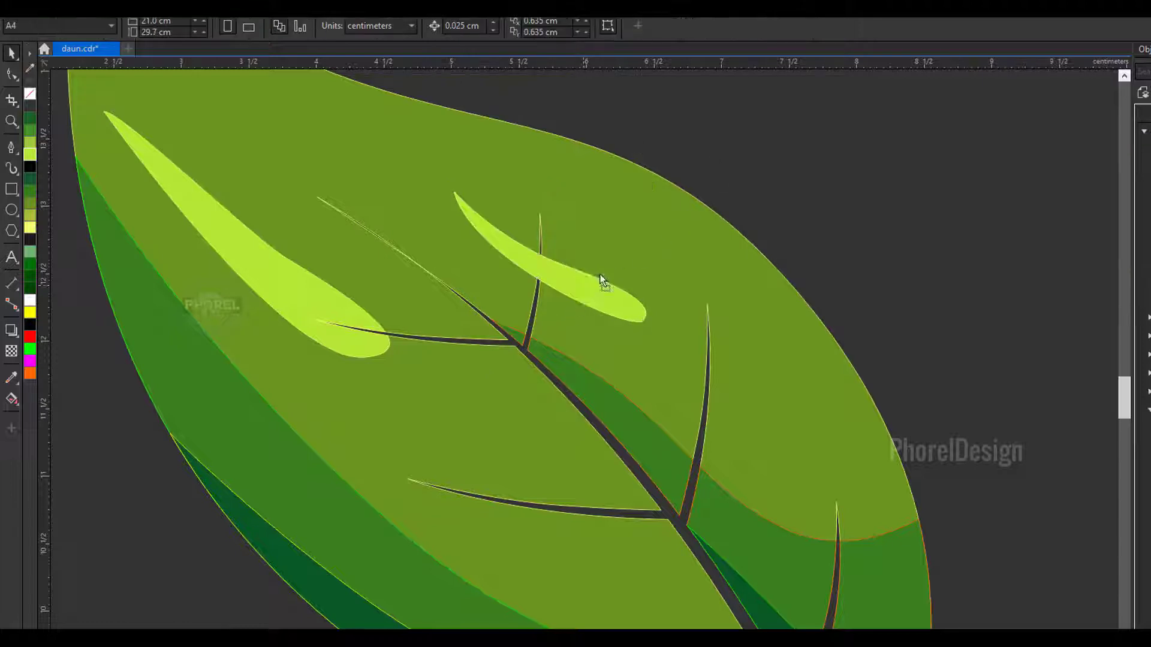
{"action": "left_click_drag", "start_coordinate": [603, 280], "coordinate": [781, 204]}
{"action": "key", "text": "Delete"}
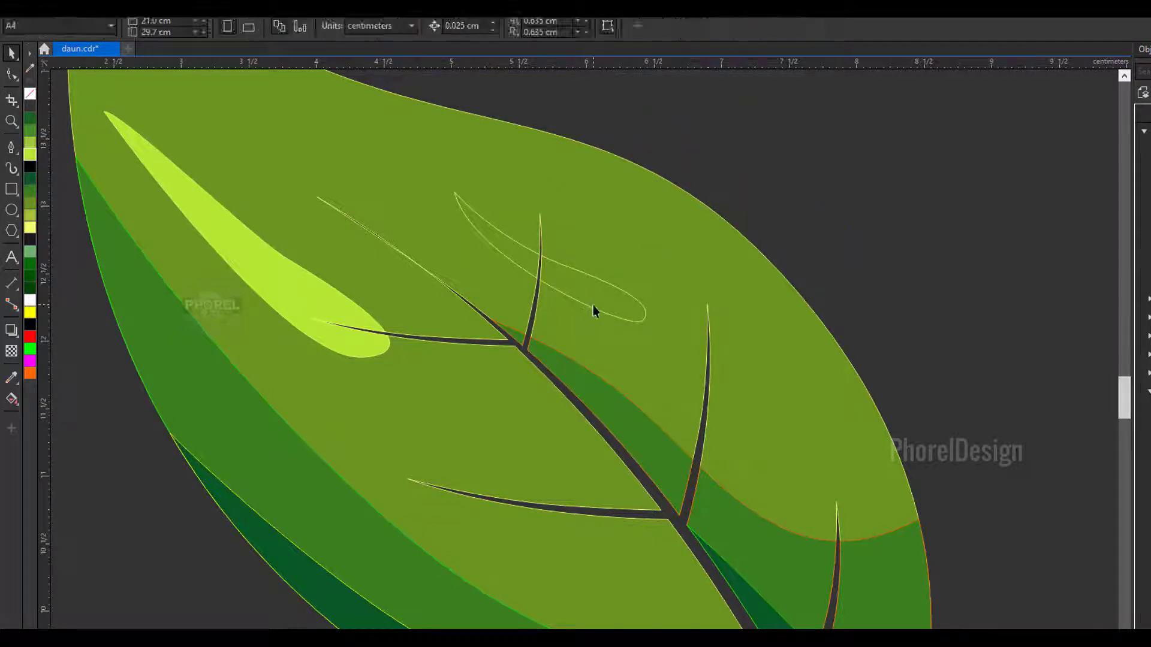
{"action": "left_click", "coordinate": [593, 308]}
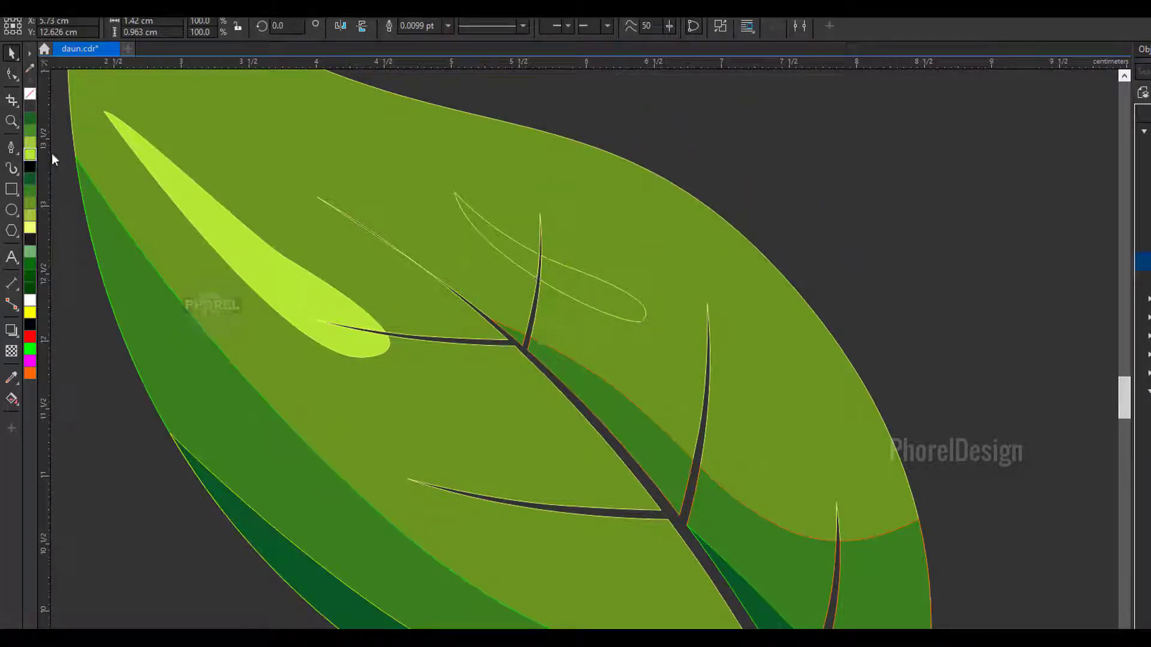
{"action": "left_click", "coordinate": [30, 154]}
{"action": "left_click", "coordinate": [35, 228]}
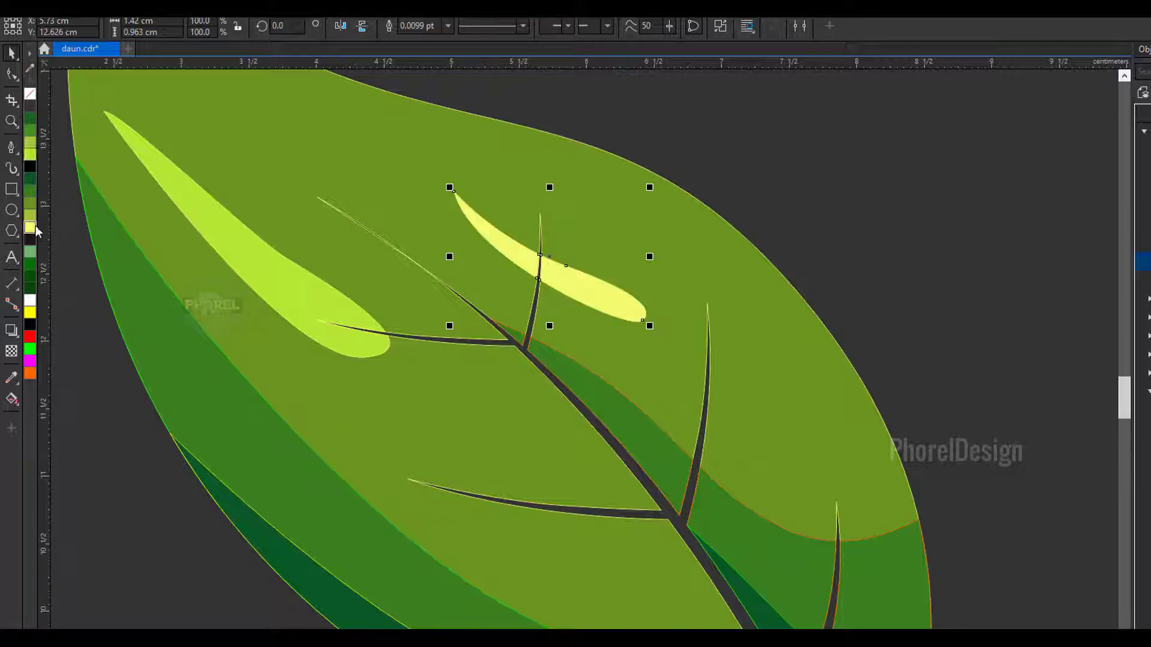
{"action": "key", "text": "ctrl+z"}
{"action": "left_click", "coordinate": [833, 203]}
Step: Start tracing a shadow shape along the left side vein toward the vein junction
{"action": "scroll", "coordinate": [831, 265], "scroll_direction": "down", "scroll_amount": 3}
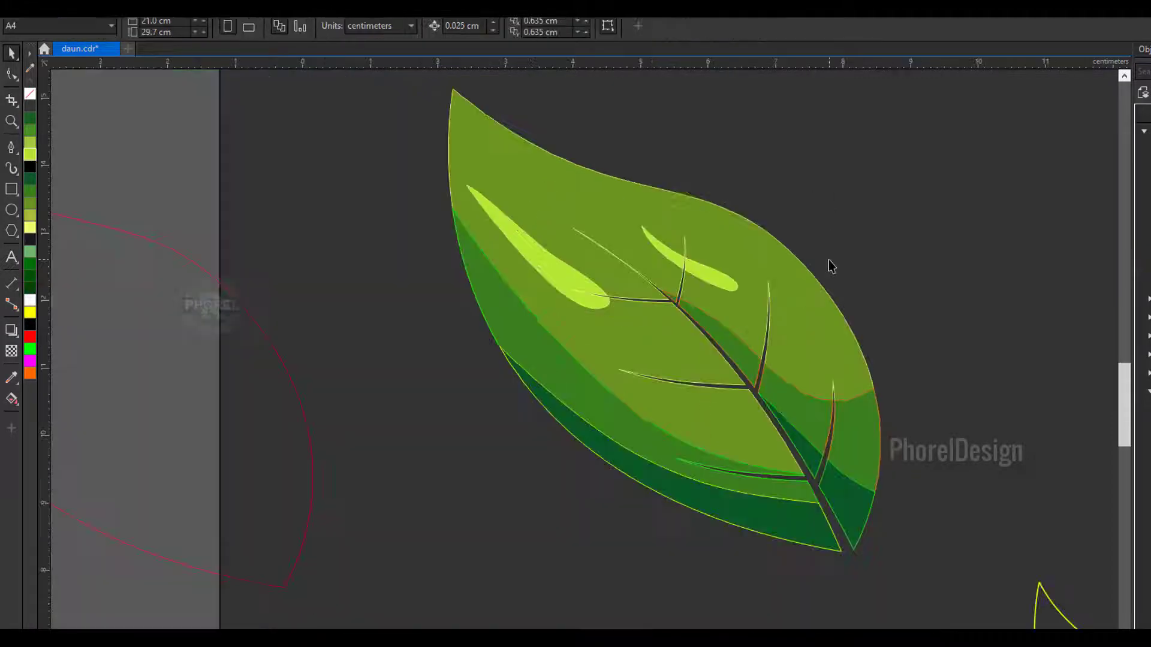
{"action": "scroll", "coordinate": [828, 260], "scroll_direction": "down", "scroll_amount": 1}
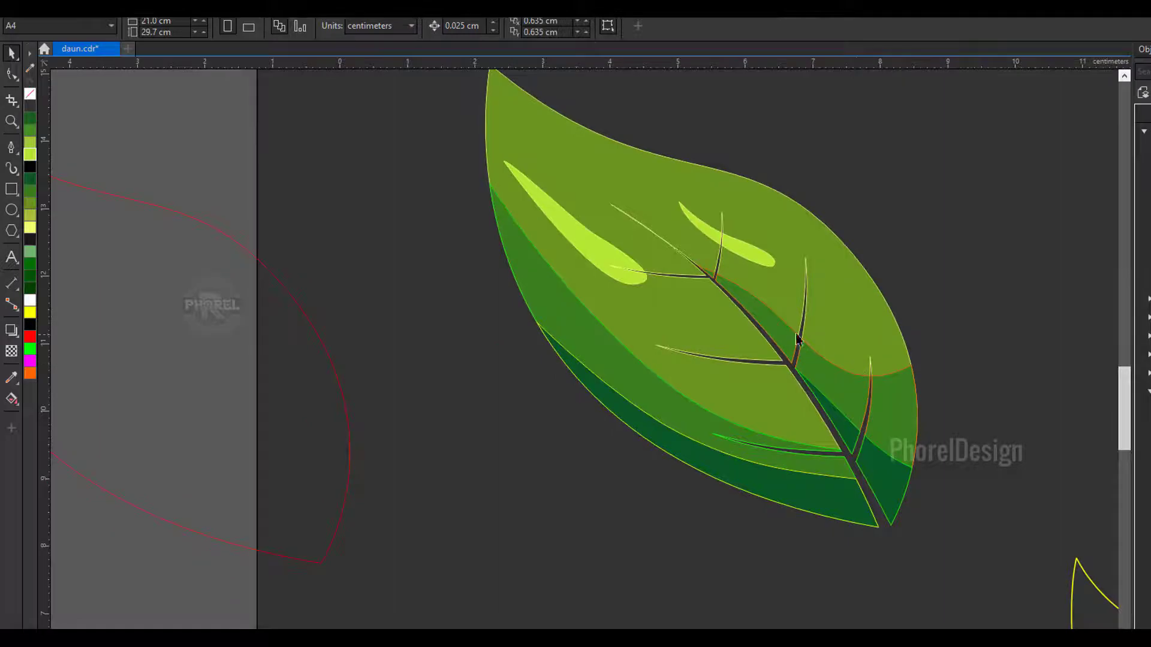
{"action": "scroll", "coordinate": [674, 255], "scroll_direction": "up", "scroll_amount": 3}
{"action": "left_click", "coordinate": [11, 145]}
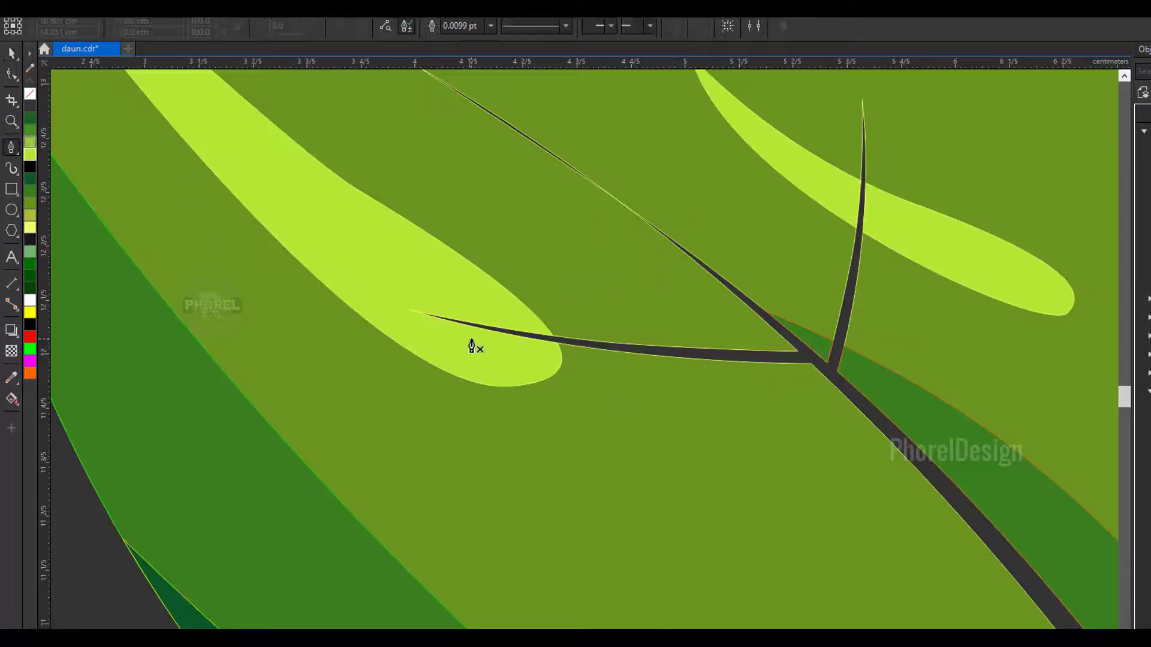
{"action": "scroll", "coordinate": [800, 375], "scroll_direction": "up", "scroll_amount": 2}
{"action": "left_click", "coordinate": [817, 339]}
{"action": "left_click", "coordinate": [745, 343]}
{"action": "left_click", "coordinate": [626, 337]}
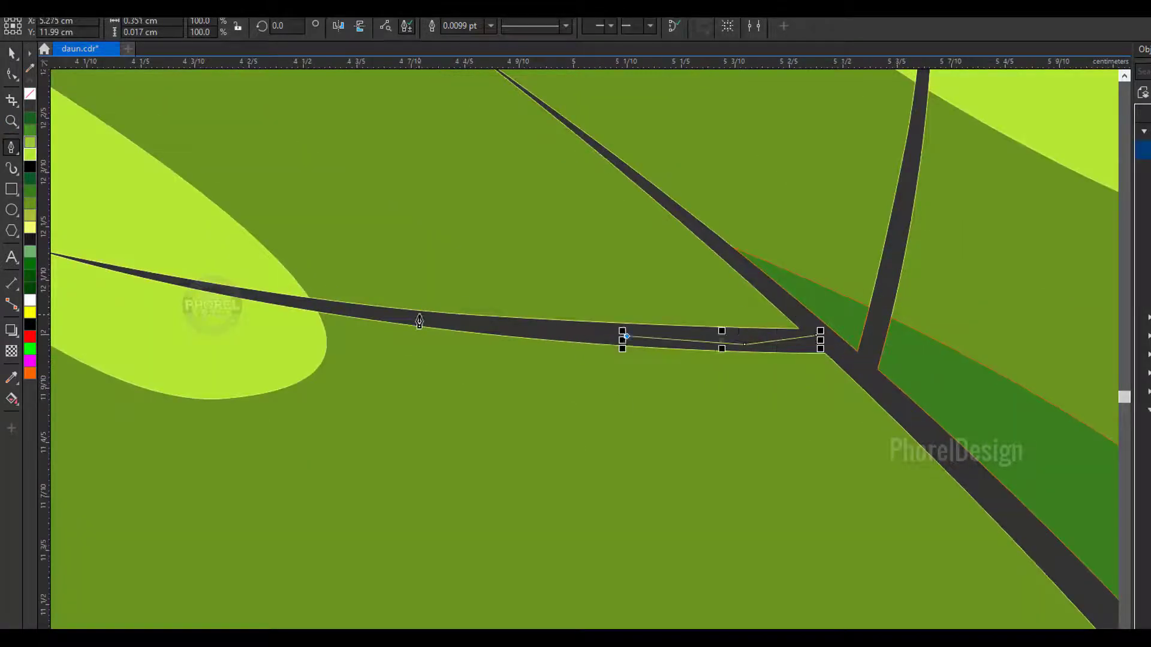
{"action": "left_click", "coordinate": [419, 318]}
Step: Complete the shadow shape from the vein's left tip back to the junction
{"action": "scroll", "coordinate": [418, 317], "scroll_direction": "up", "scroll_amount": 3}
{"action": "scroll", "coordinate": [357, 360], "scroll_direction": "down", "scroll_amount": 3}
{"action": "scroll", "coordinate": [354, 337], "scroll_direction": "up", "scroll_amount": 2}
{"action": "scroll", "coordinate": [457, 380], "scroll_direction": "down", "scroll_amount": 2}
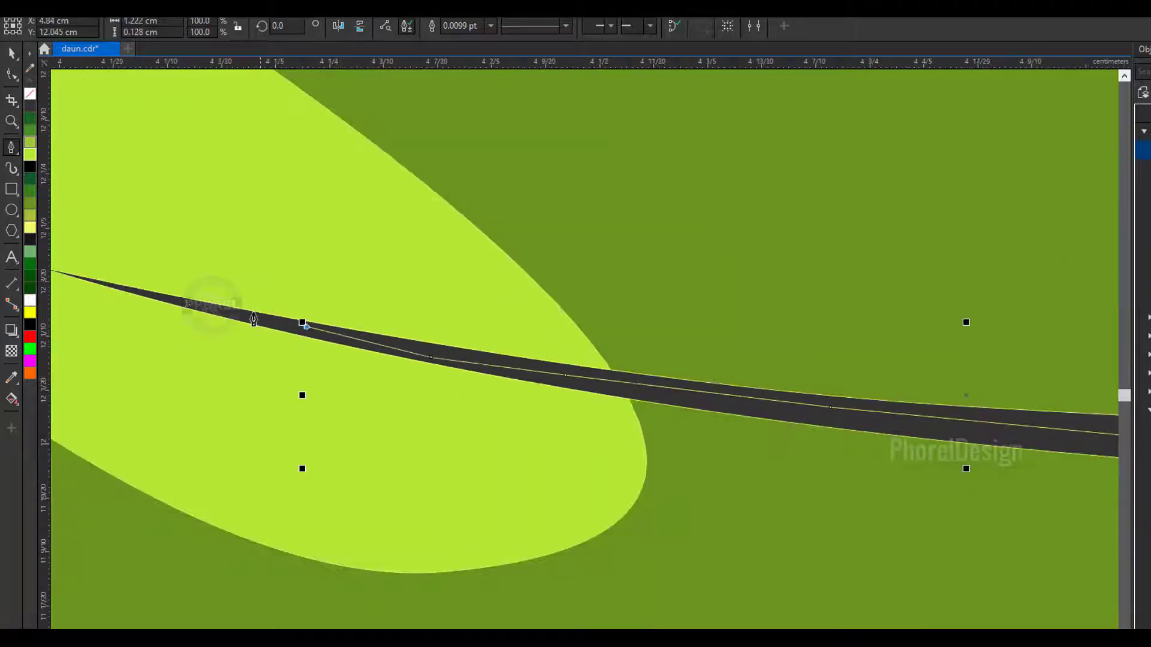
{"action": "left_click", "coordinate": [265, 317]}
{"action": "scroll", "coordinate": [240, 297], "scroll_direction": "down", "scroll_amount": 1}
{"action": "scroll", "coordinate": [240, 296], "scroll_direction": "up", "scroll_amount": 4}
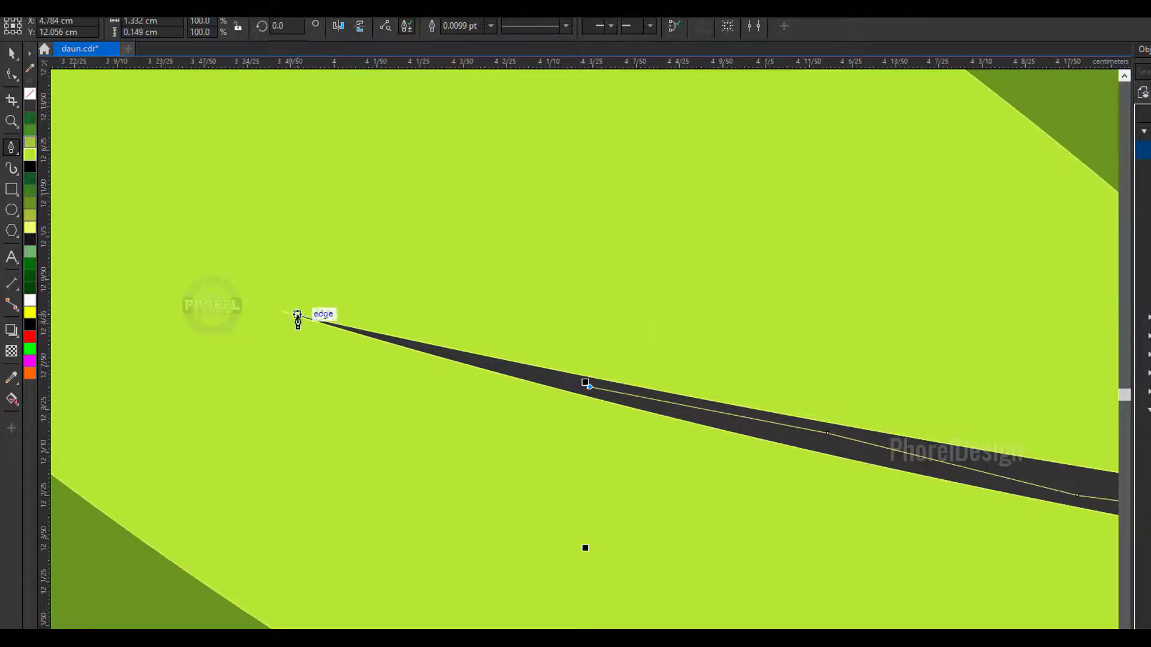
{"action": "left_click", "coordinate": [285, 317]}
{"action": "scroll", "coordinate": [286, 318], "scroll_direction": "down", "scroll_amount": 4}
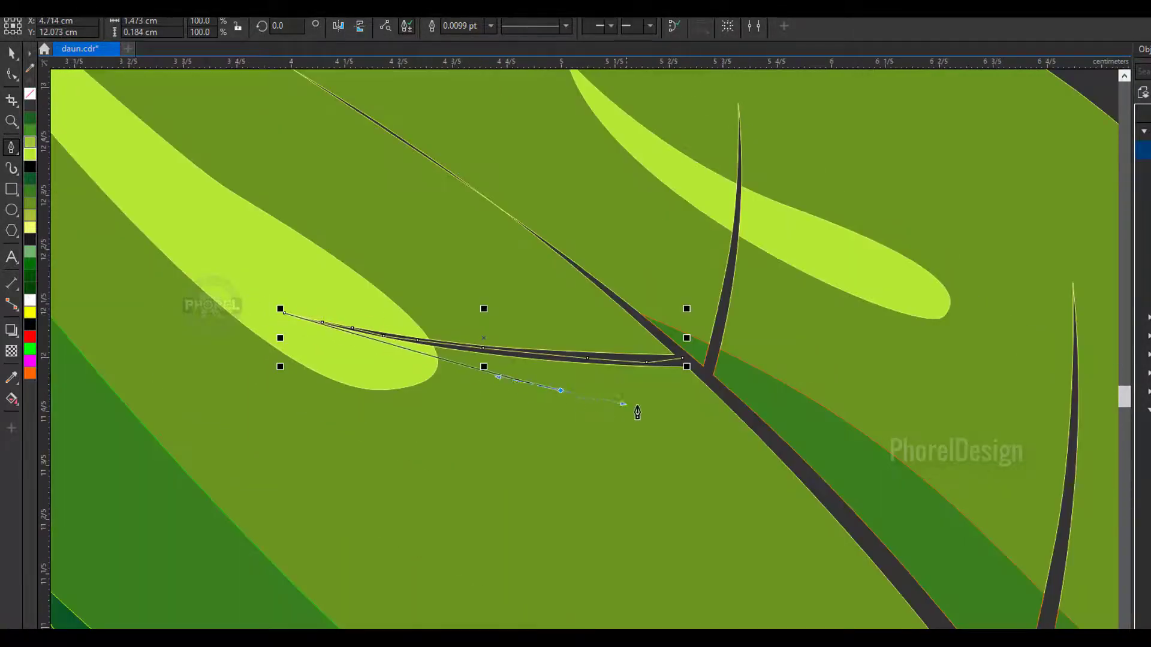
{"action": "scroll", "coordinate": [699, 393], "scroll_direction": "up", "scroll_amount": 4}
{"action": "scroll", "coordinate": [699, 383], "scroll_direction": "down", "scroll_amount": 4}
{"action": "left_click", "coordinate": [701, 321]}
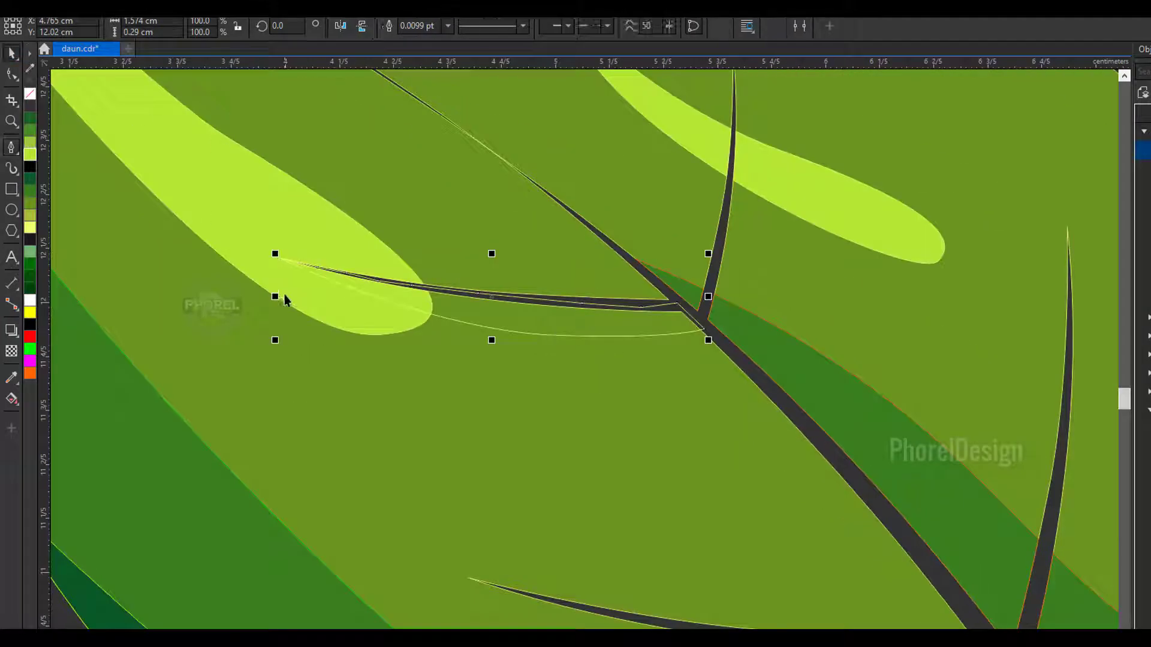
Step: Bring the vein shadow to the front, fill it dark green, and move it below the vein
{"action": "scroll", "coordinate": [366, 218], "scroll_direction": "up", "scroll_amount": 2}
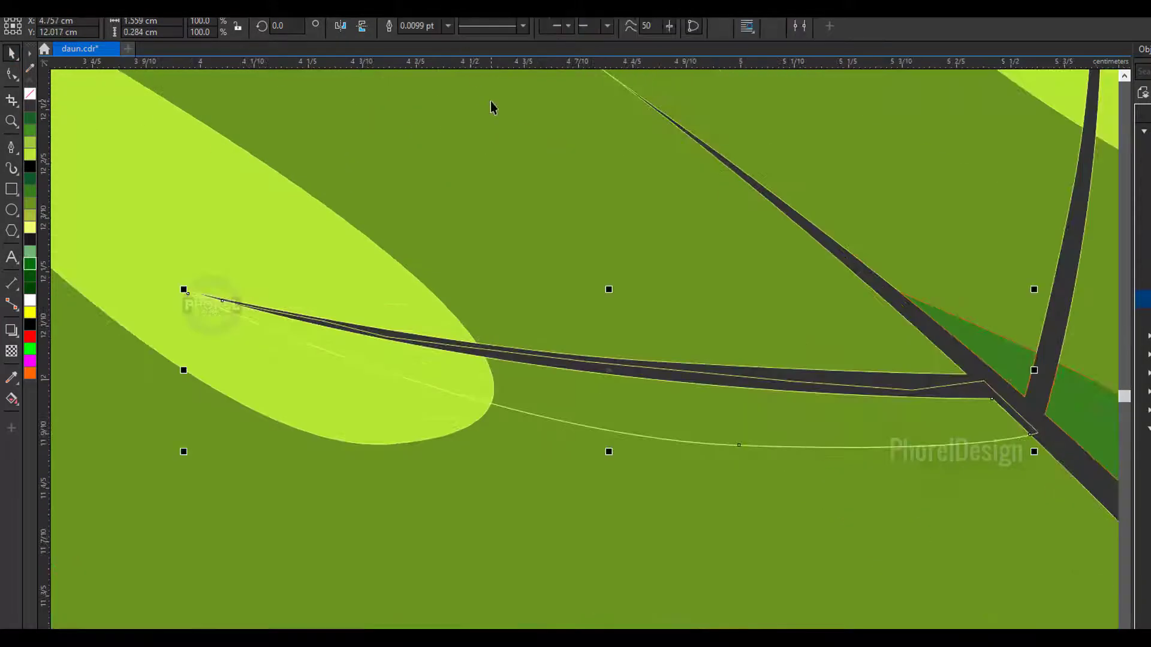
{"action": "key", "text": "shift+Page_Up"}
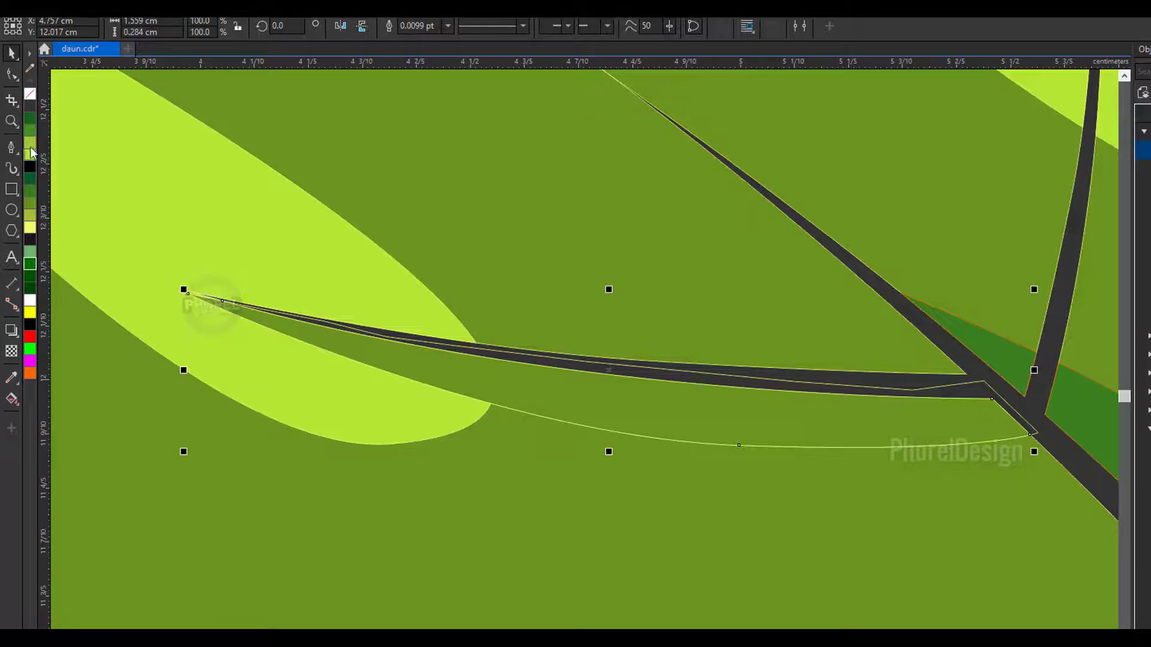
{"action": "left_click", "coordinate": [30, 129]}
{"action": "scroll", "coordinate": [348, 341], "scroll_direction": "down", "scroll_amount": 4}
{"action": "scroll", "coordinate": [429, 360], "scroll_direction": "up", "scroll_amount": 2}
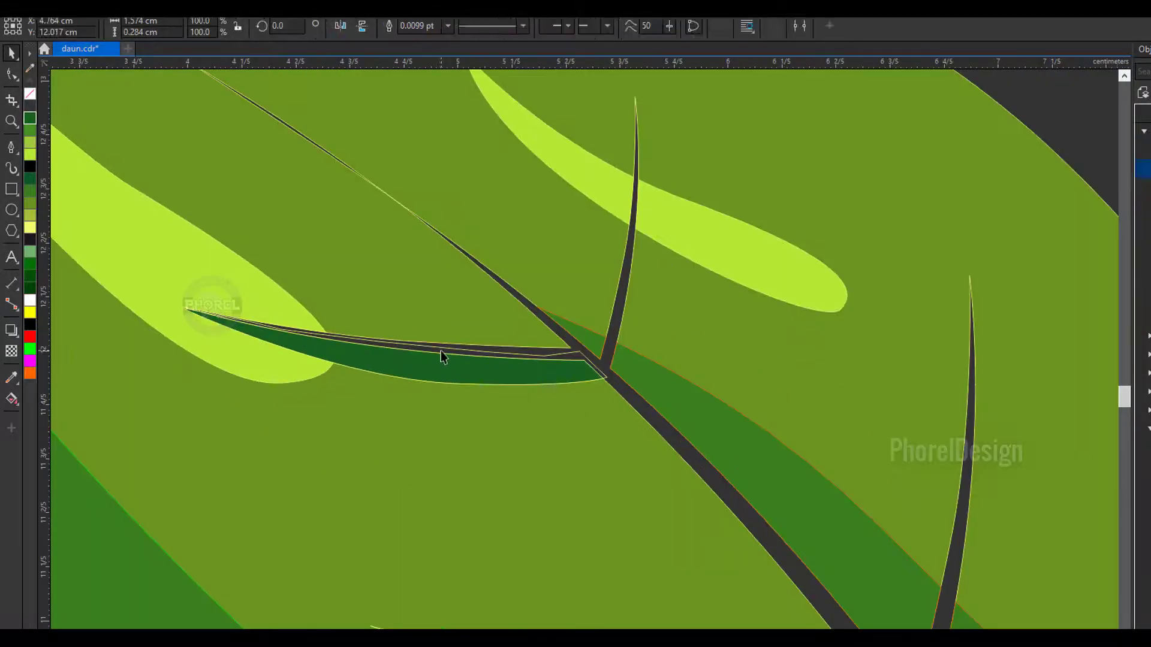
{"action": "left_click_drag", "start_coordinate": [440, 355], "coordinate": [373, 483]}
{"action": "scroll", "coordinate": [825, 588], "scroll_direction": "up", "scroll_amount": 2}
Step: Place a copied curve along the lower vein, adjust its end nodes, and fill it dark green
{"action": "left_click_drag", "start_coordinate": [942, 549], "coordinate": [735, 511]}
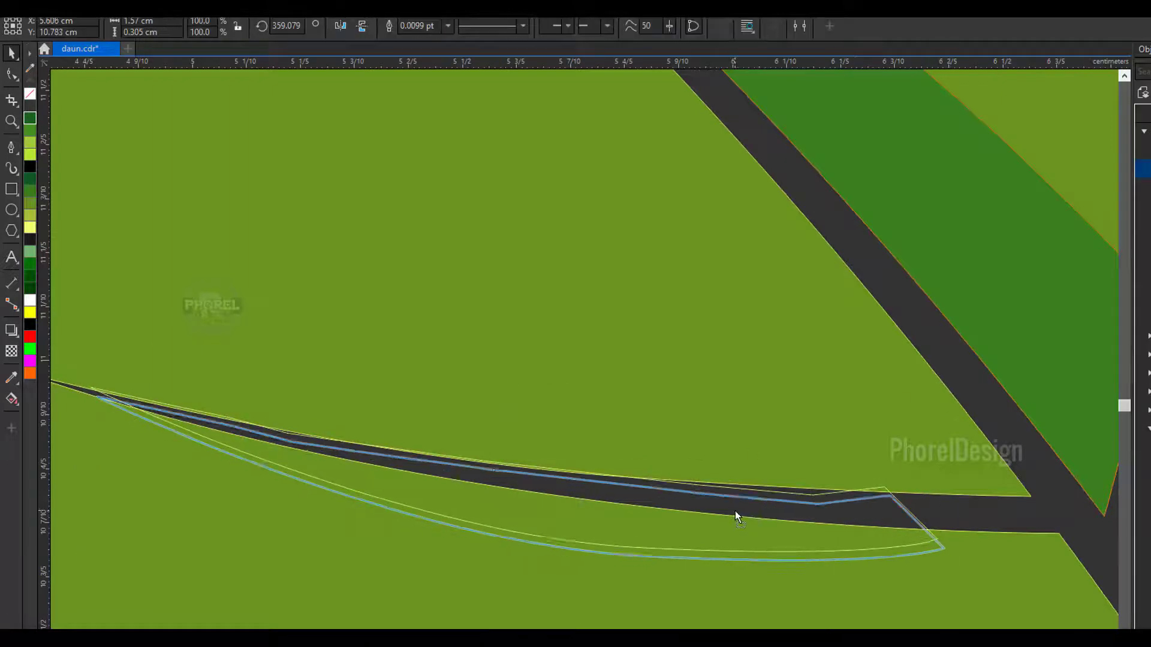
{"action": "scroll", "coordinate": [734, 511], "scroll_direction": "down", "scroll_amount": 3}
{"action": "scroll", "coordinate": [734, 510], "scroll_direction": "up", "scroll_amount": 3}
{"action": "key", "text": "F10"}
{"action": "left_click_drag", "start_coordinate": [860, 528], "coordinate": [1012, 516]}
{"action": "left_click_drag", "start_coordinate": [804, 473], "coordinate": [988, 490]}
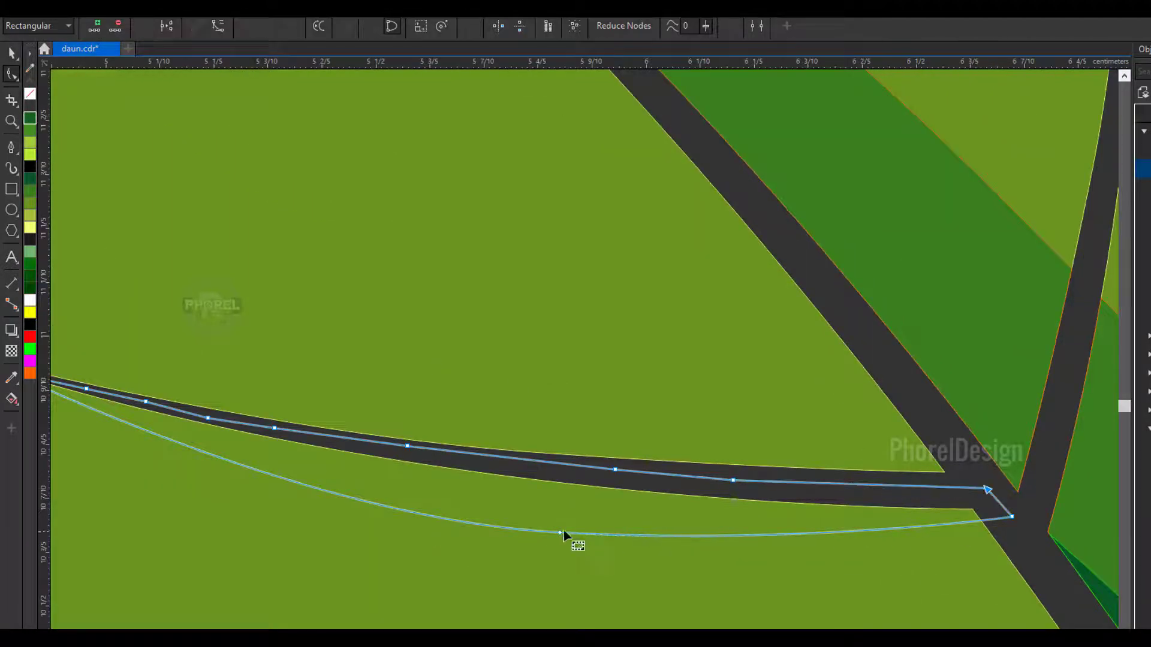
{"action": "left_click", "coordinate": [563, 532]}
{"action": "scroll", "coordinate": [575, 531], "scroll_direction": "down", "scroll_amount": 2}
{"action": "left_click", "coordinate": [11, 53]}
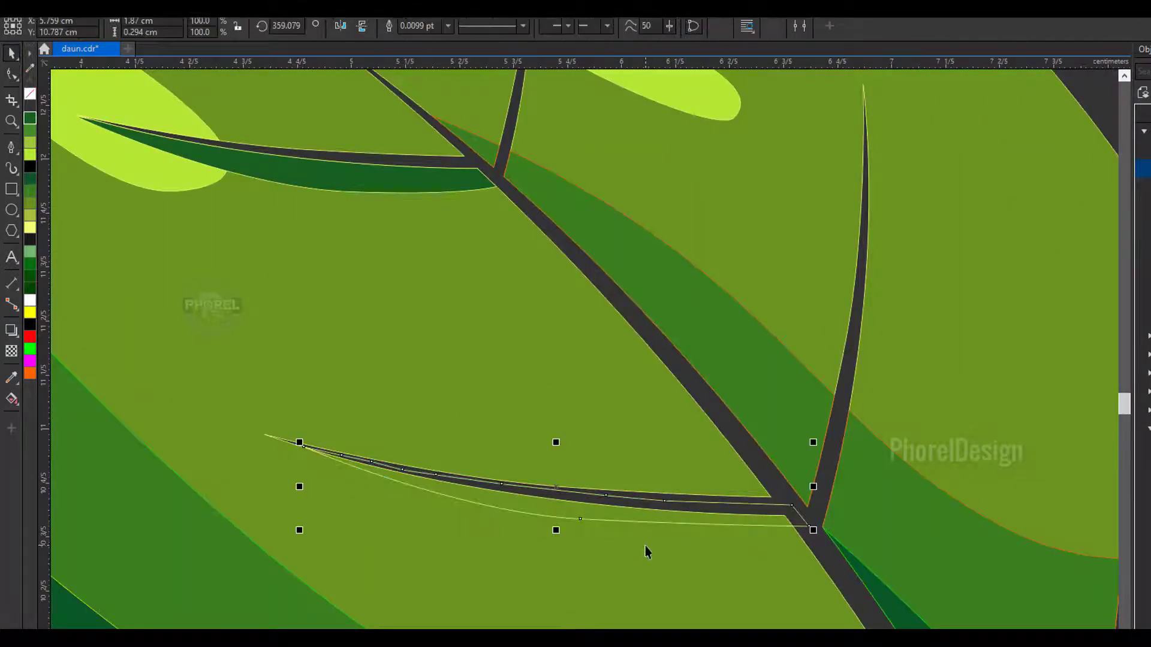
{"action": "left_click", "coordinate": [29, 118]}
Step: Draw another curved shadow path from the vein junction and fill it dark green
{"action": "key", "text": "F10"}
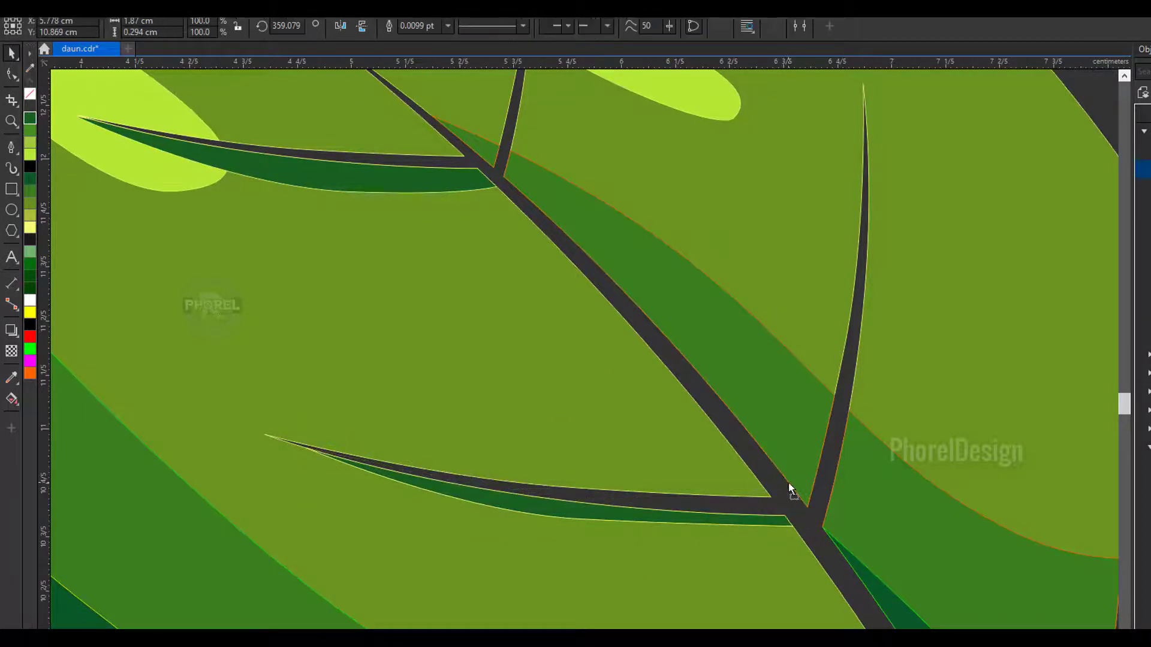
{"action": "left_click", "coordinate": [312, 190]}
{"action": "scroll", "coordinate": [366, 298], "scroll_direction": "down", "scroll_amount": 3}
{"action": "key", "text": "F5"}
{"action": "scroll", "coordinate": [114, 206], "scroll_direction": "up", "scroll_amount": 3}
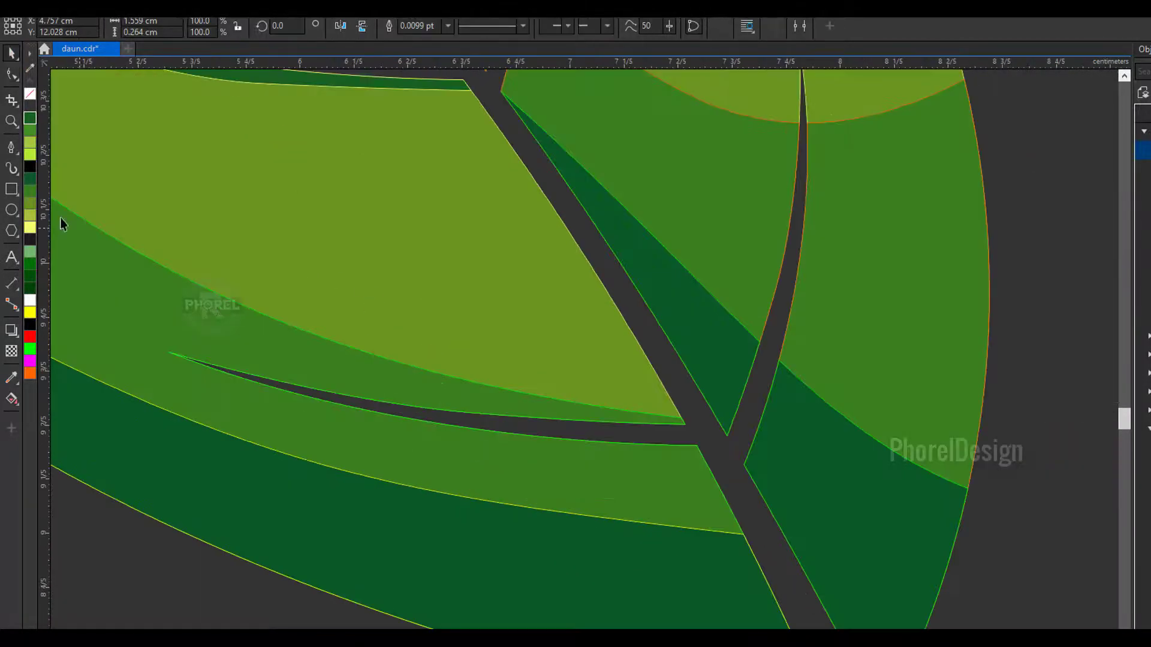
{"action": "left_click", "coordinate": [712, 455]}
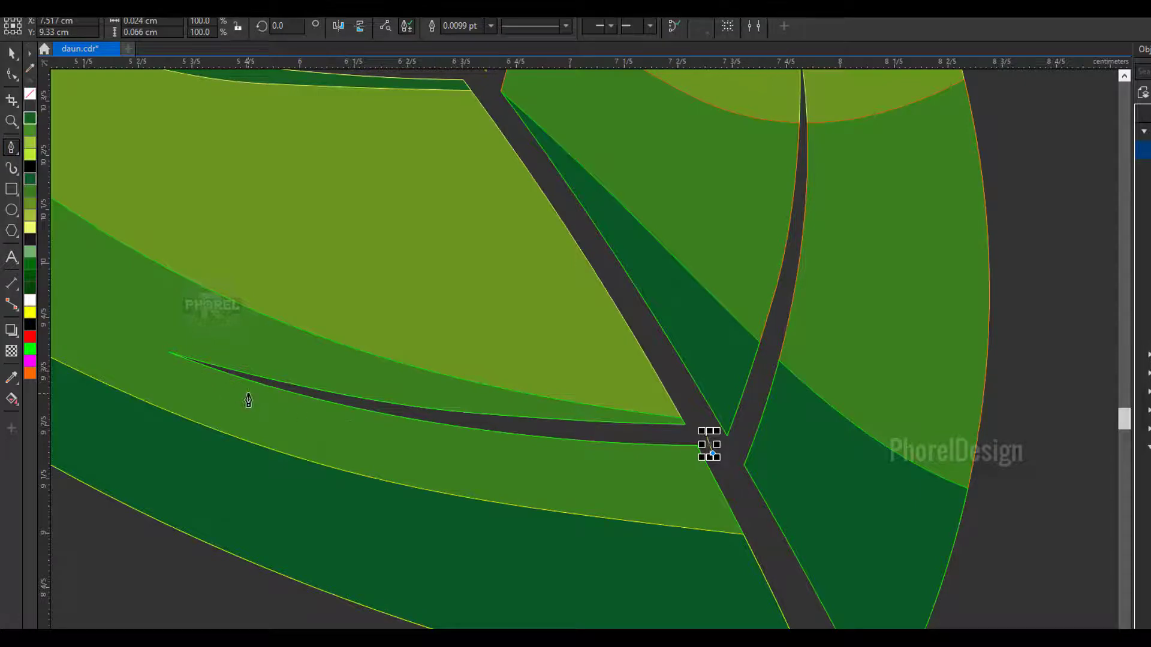
{"action": "mouse_move", "coordinate": [248, 400]}
{"action": "left_mouse_down"}
{"action": "mouse_move", "coordinate": [82, 313]}
{"action": "mouse_move", "coordinate": [725, 478]}
{"action": "left_mouse_up"}
{"action": "scroll", "coordinate": [90, 311], "scroll_direction": "up", "scroll_amount": 3}
{"action": "scroll", "coordinate": [724, 478], "scroll_direction": "down", "scroll_amount": 3}
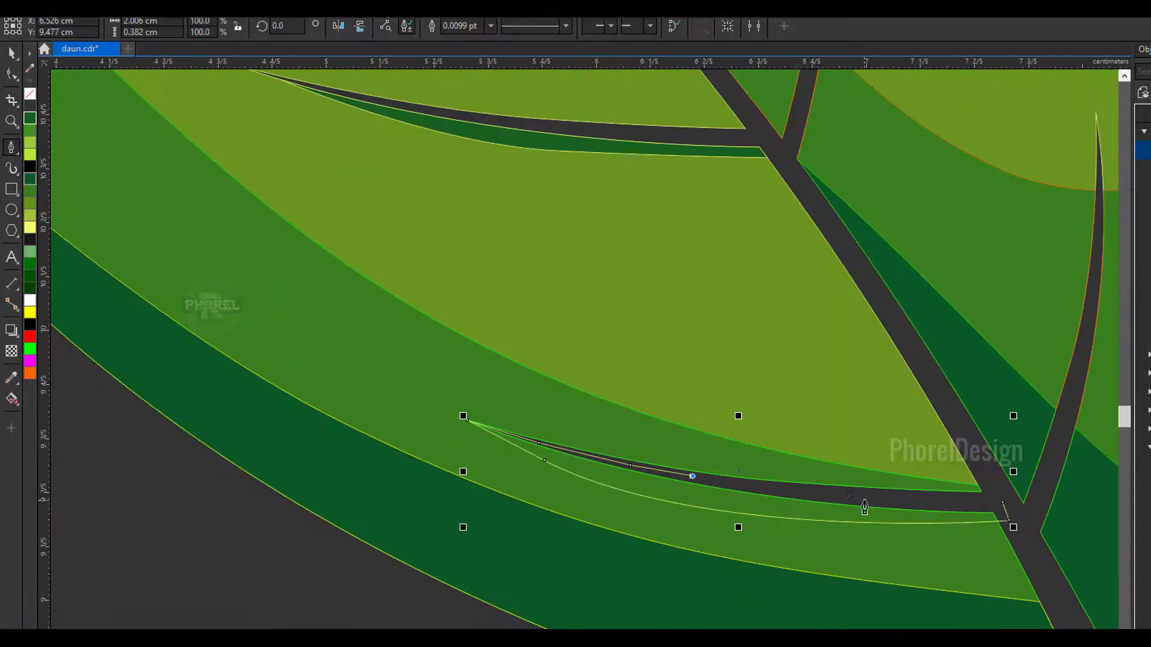
{"action": "left_click", "coordinate": [865, 501]}
{"action": "left_click", "coordinate": [1002, 502]}
{"action": "key", "text": "space"}
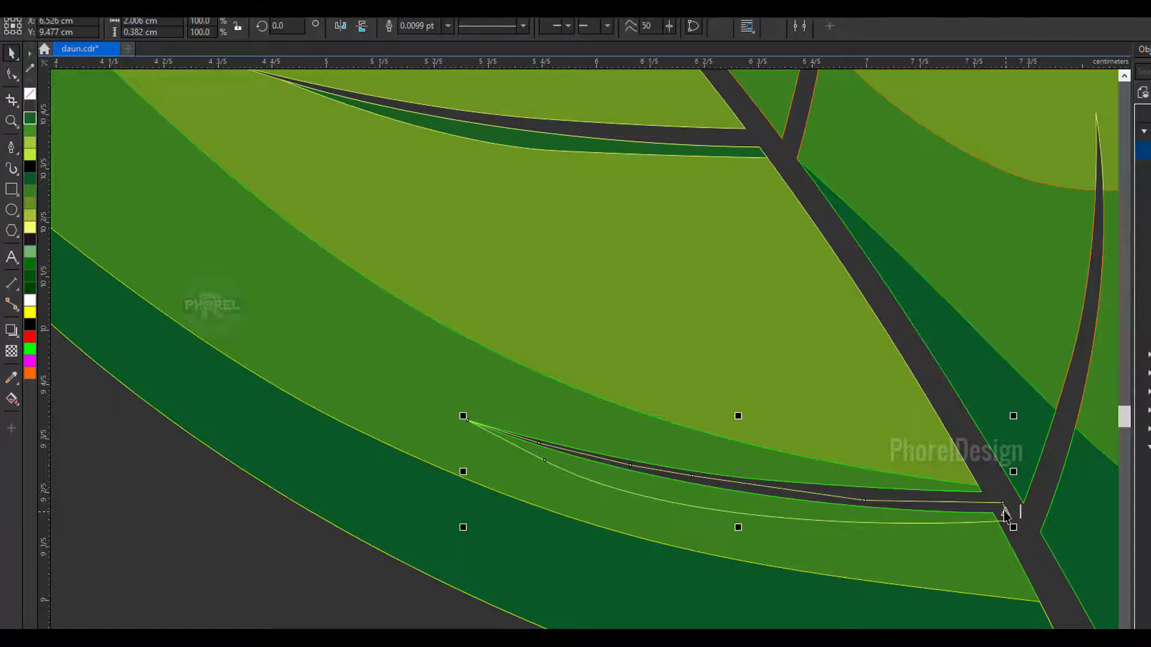
{"action": "left_click", "coordinate": [30, 118]}
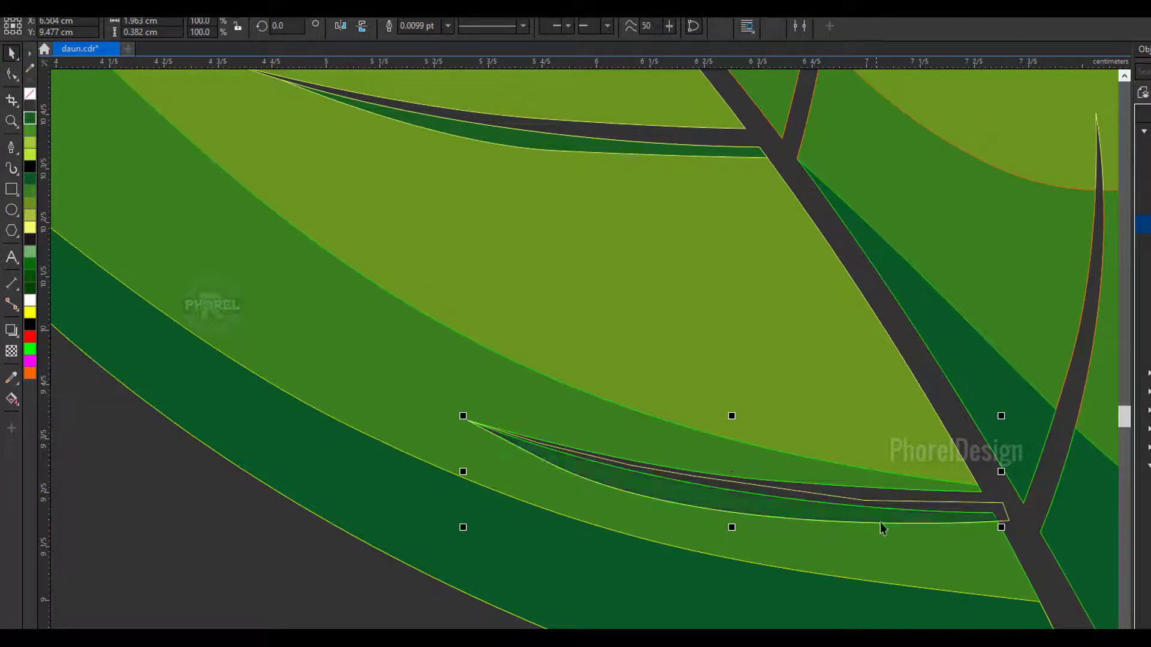
{"action": "scroll", "coordinate": [839, 480], "scroll_direction": "down", "scroll_amount": 2}
Step: Draw a curved shadow path along the upper vein
{"action": "scroll", "coordinate": [839, 480], "scroll_direction": "down", "scroll_amount": 2}
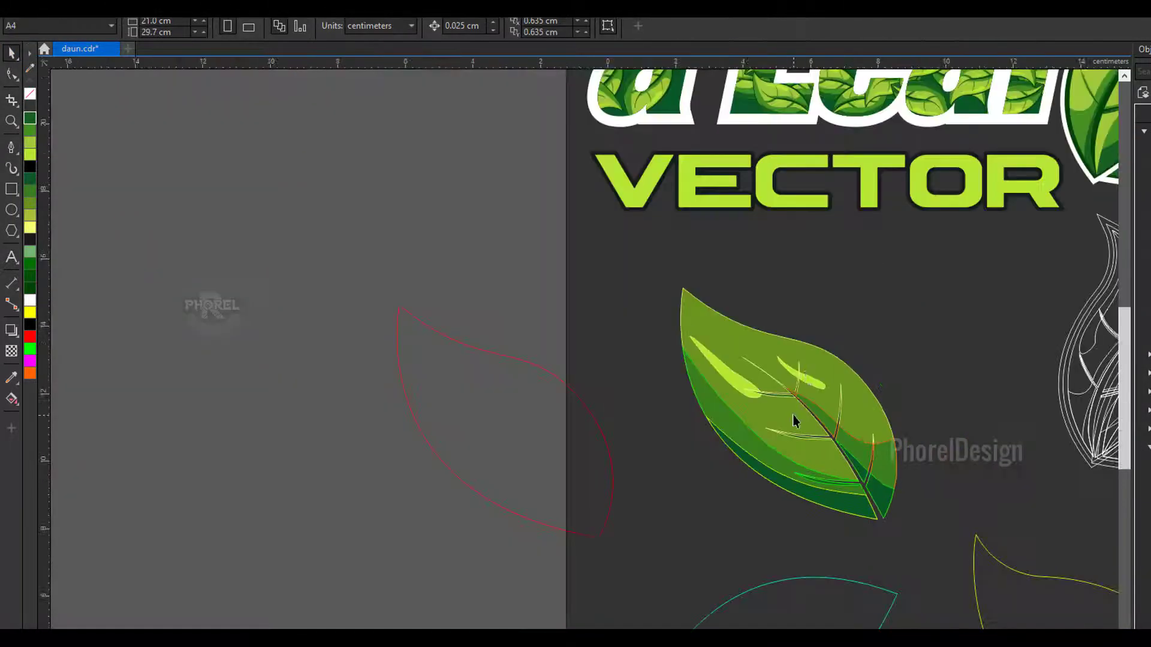
{"action": "scroll", "coordinate": [792, 415], "scroll_direction": "up", "scroll_amount": 5}
{"action": "left_click", "coordinate": [11, 147]}
{"action": "scroll", "coordinate": [699, 552], "scroll_direction": "down", "scroll_amount": 3}
{"action": "scroll", "coordinate": [686, 581], "scroll_direction": "up", "scroll_amount": 3}
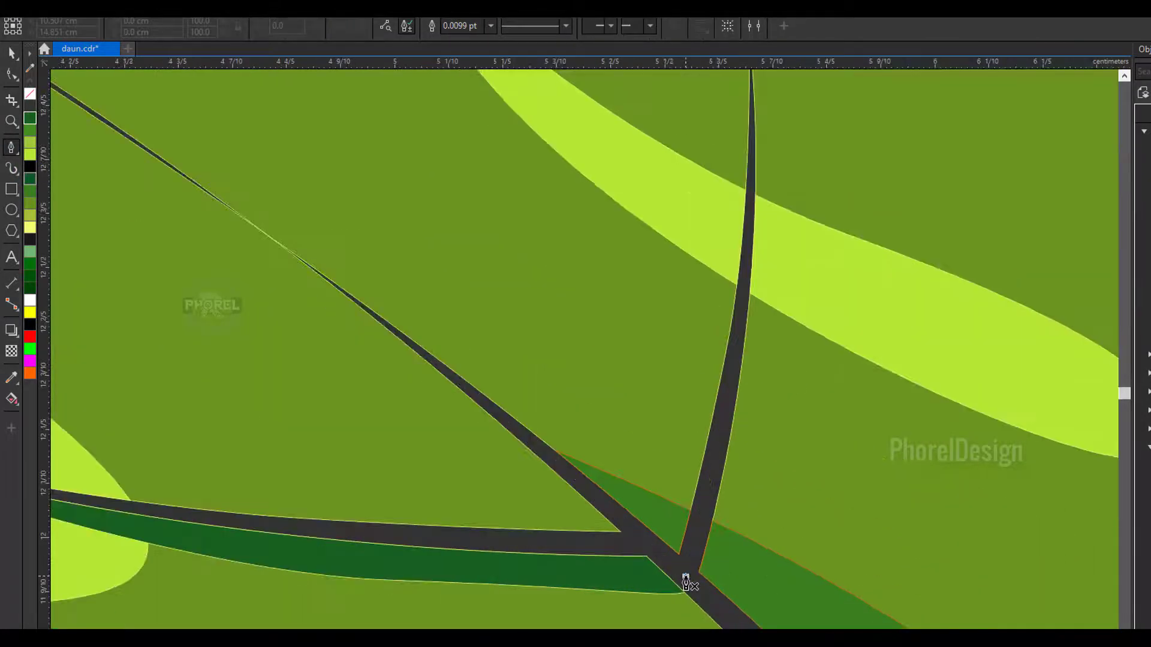
{"action": "left_click", "coordinate": [728, 406]}
{"action": "scroll", "coordinate": [746, 206], "scroll_direction": "down", "scroll_amount": 1}
{"action": "scroll", "coordinate": [743, 175], "scroll_direction": "up", "scroll_amount": 3}
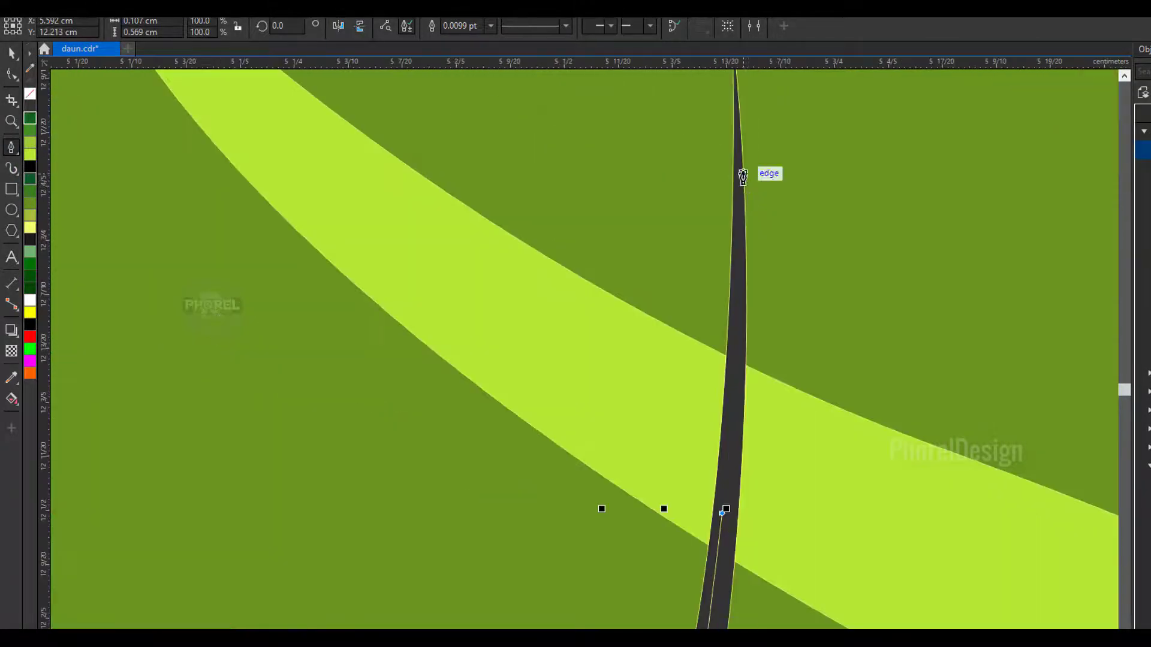
{"action": "scroll", "coordinate": [789, 251], "scroll_direction": "down", "scroll_amount": 2}
{"action": "scroll", "coordinate": [751, 463], "scroll_direction": "up", "scroll_amount": 3}
{"action": "left_click_drag", "start_coordinate": [792, 400], "coordinate": [750, 467]}
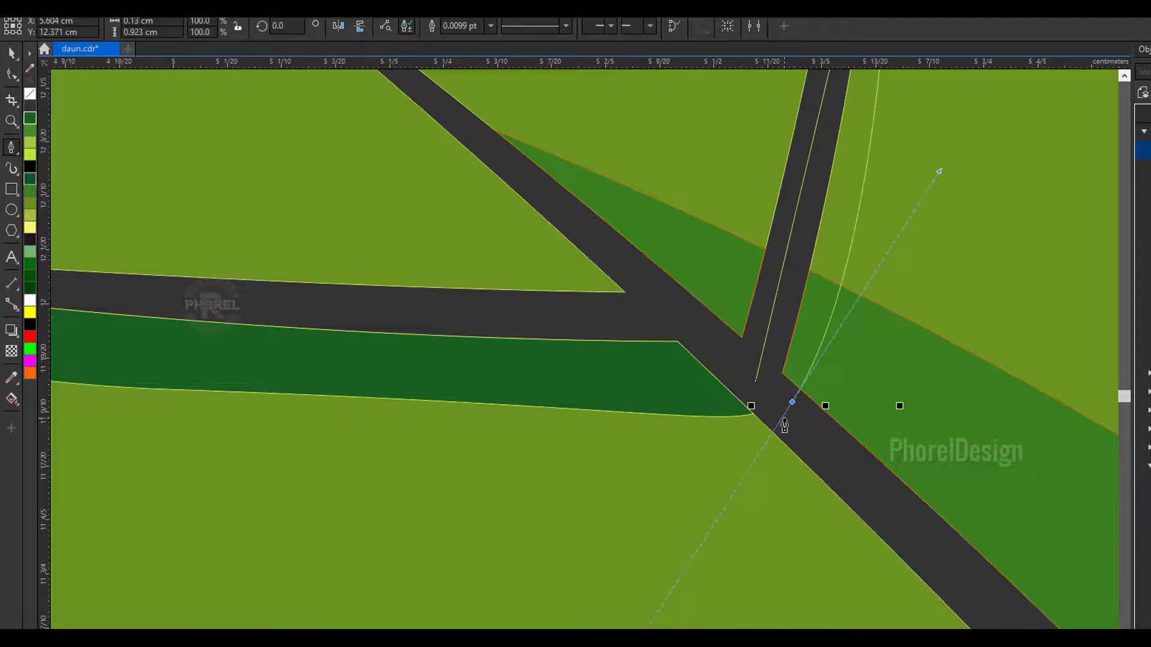
{"action": "scroll", "coordinate": [749, 467], "scroll_direction": "down", "scroll_amount": 2}
{"action": "scroll", "coordinate": [779, 348], "scroll_direction": "up", "scroll_amount": 2}
Step: Bend the upper-vein shadow to hug the vein and fill it dark green
{"action": "key", "text": "F10"}
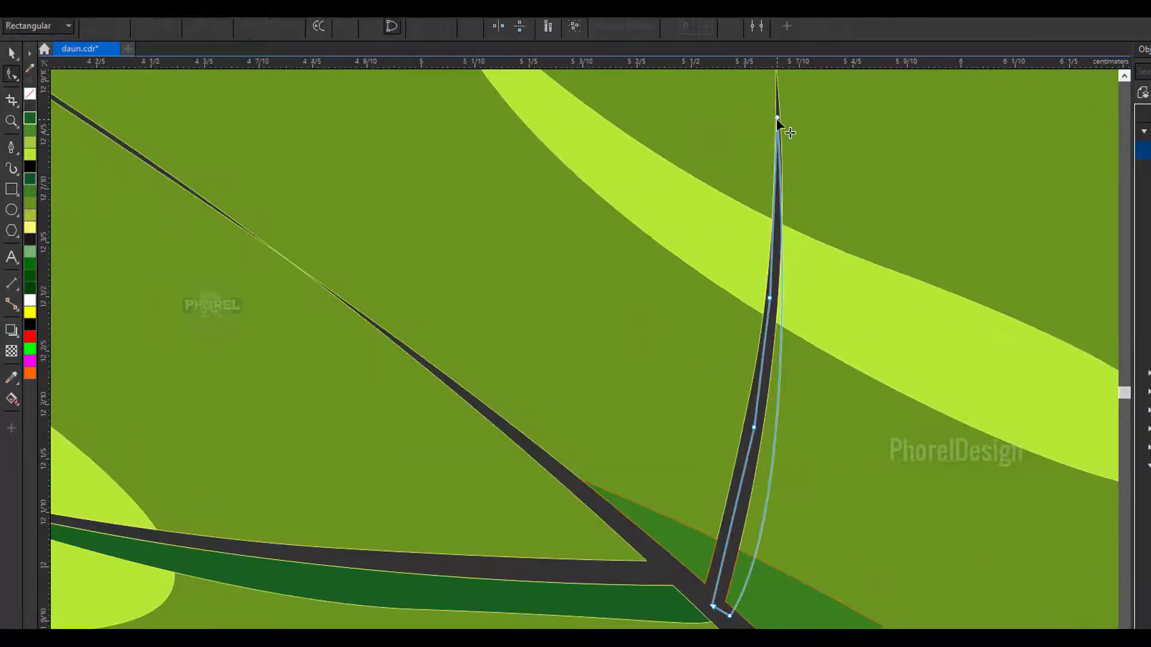
{"action": "left_click_drag", "start_coordinate": [803, 509], "coordinate": [827, 280]}
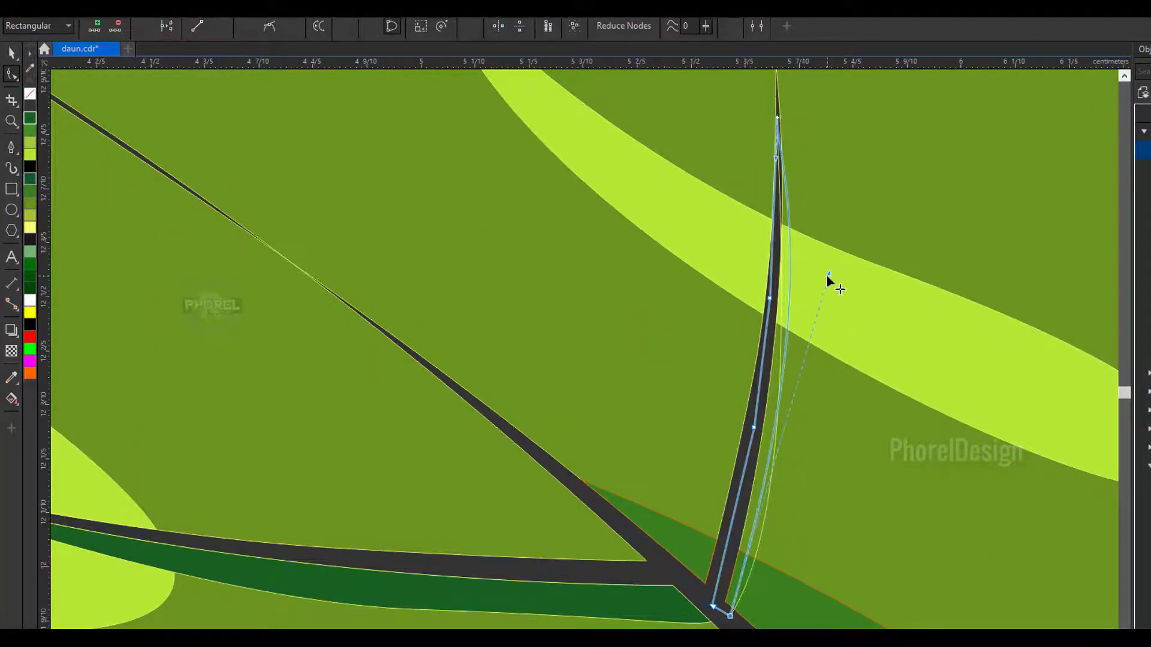
{"action": "key", "text": "space"}
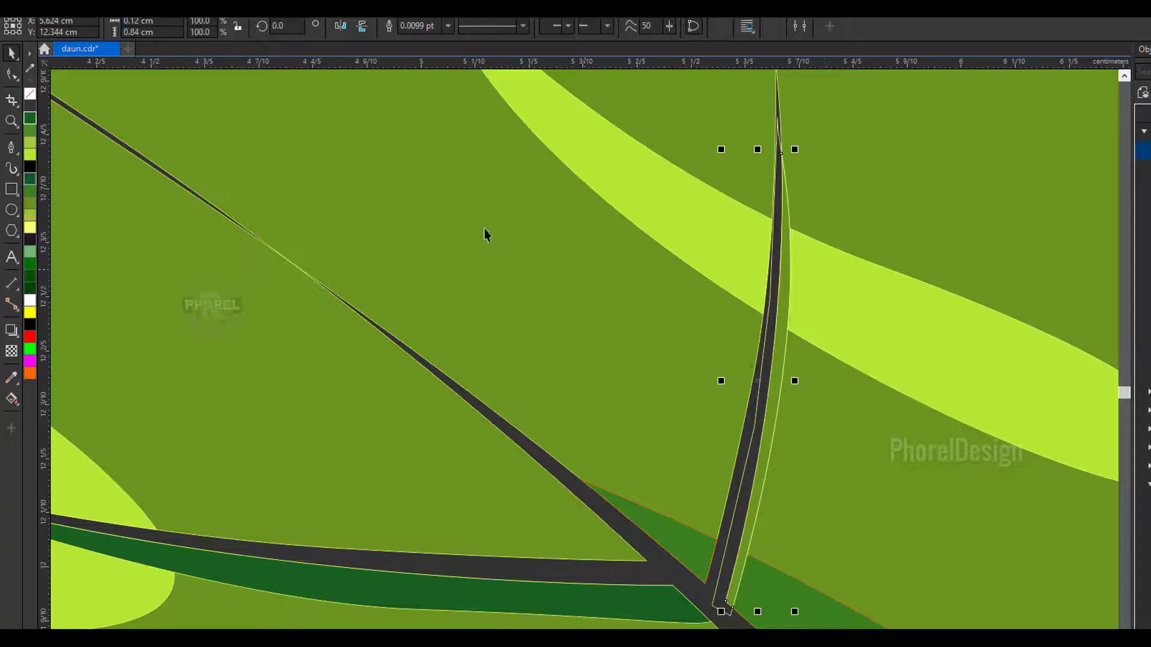
{"action": "left_click", "coordinate": [30, 118]}
Step: Draw a closed shadow path starting at the next vein's top end
{"action": "left_click", "coordinate": [652, 511]}
{"action": "scroll", "coordinate": [653, 510], "scroll_direction": "down", "scroll_amount": 3}
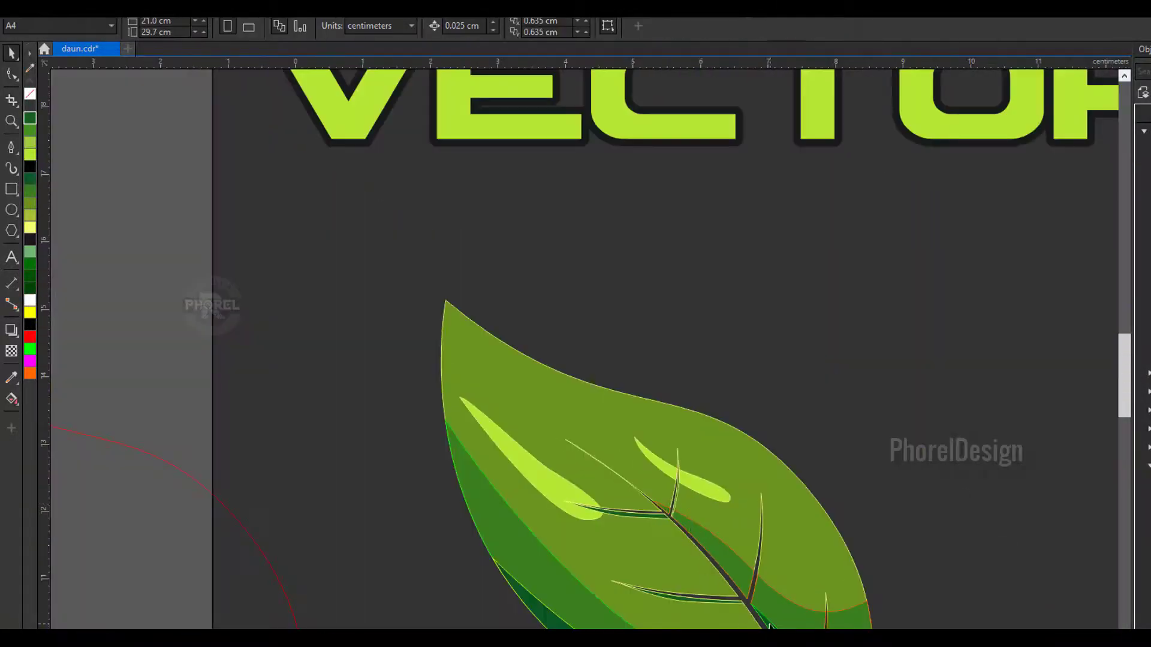
{"action": "scroll", "coordinate": [689, 539], "scroll_direction": "up", "scroll_amount": 3}
{"action": "key", "text": "F5"}
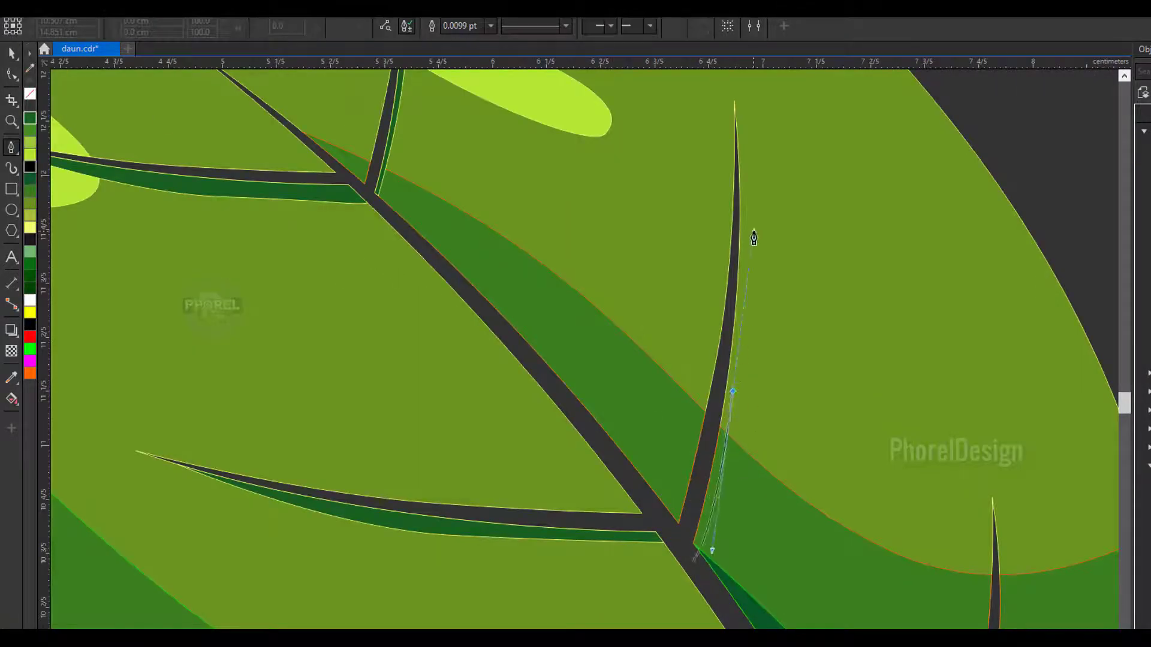
{"action": "scroll", "coordinate": [751, 234], "scroll_direction": "up", "scroll_amount": 5}
{"action": "left_click", "coordinate": [655, 85]}
{"action": "scroll", "coordinate": [644, 561], "scroll_direction": "down", "scroll_amount": 3}
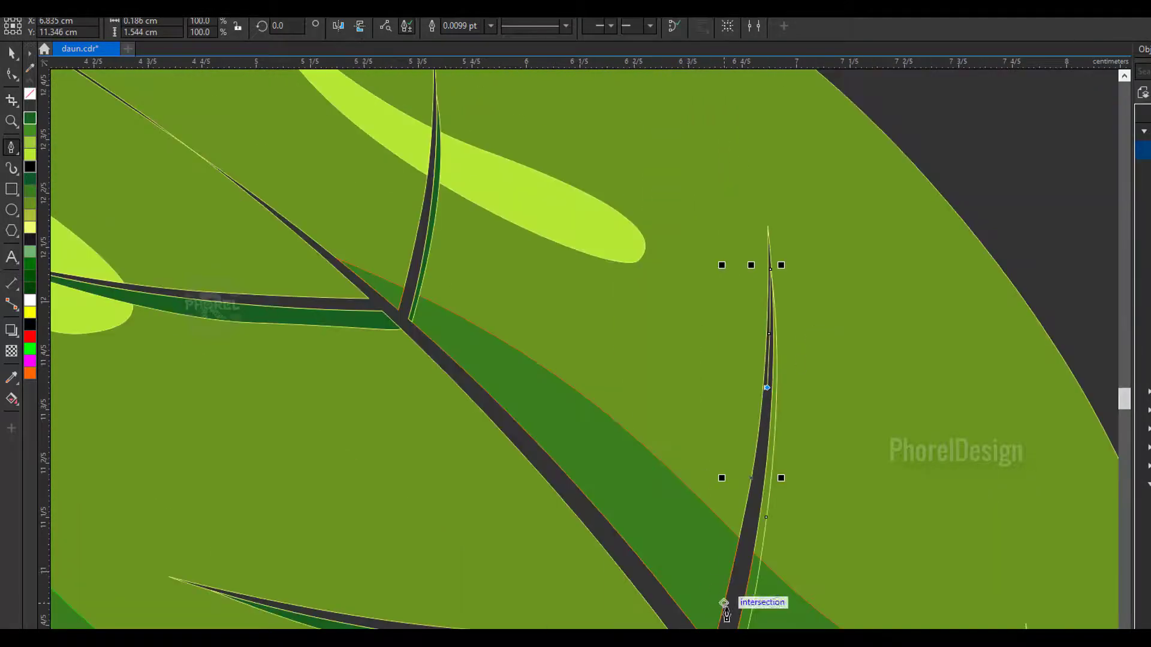
{"action": "scroll", "coordinate": [727, 606], "scroll_direction": "down", "scroll_amount": 3}
{"action": "scroll", "coordinate": [779, 599], "scroll_direction": "up", "scroll_amount": 3}
{"action": "scroll", "coordinate": [813, 606], "scroll_direction": "up", "scroll_amount": 3}
{"action": "left_click", "coordinate": [813, 598]}
{"action": "scroll", "coordinate": [806, 600], "scroll_direction": "down", "scroll_amount": 3}
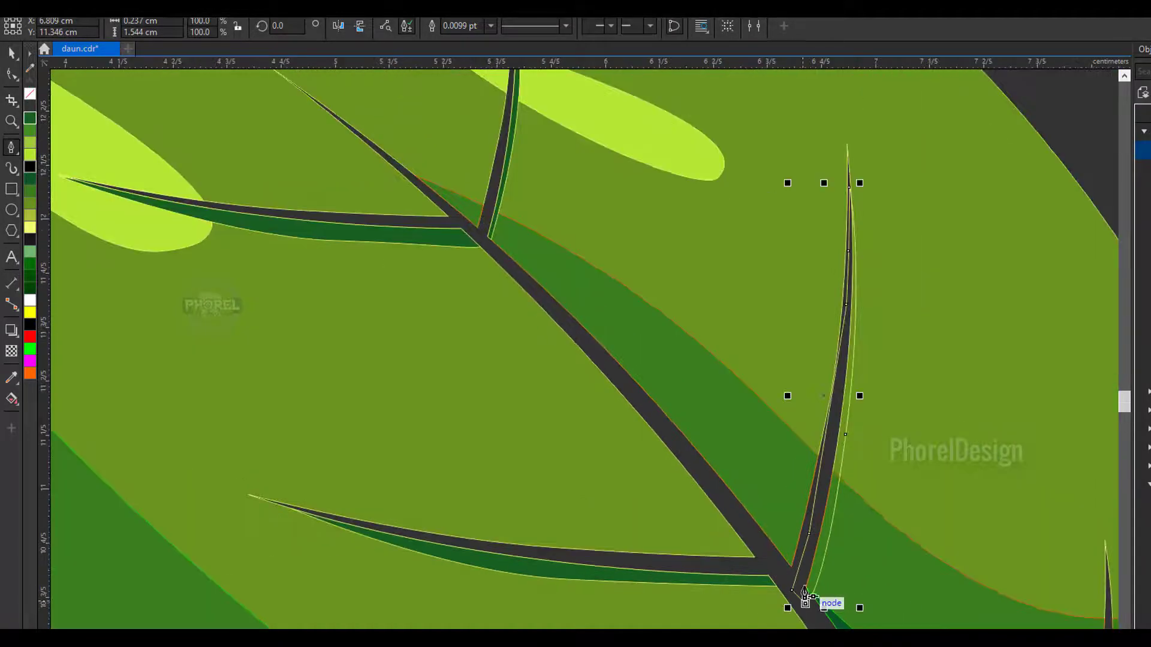
Step: Adjust the thin vein shadow path and fill it dark green
{"action": "key", "text": "F10"}
{"action": "scroll", "coordinate": [833, 386], "scroll_direction": "up", "scroll_amount": 3}
{"action": "scroll", "coordinate": [803, 383], "scroll_direction": "down", "scroll_amount": 3}
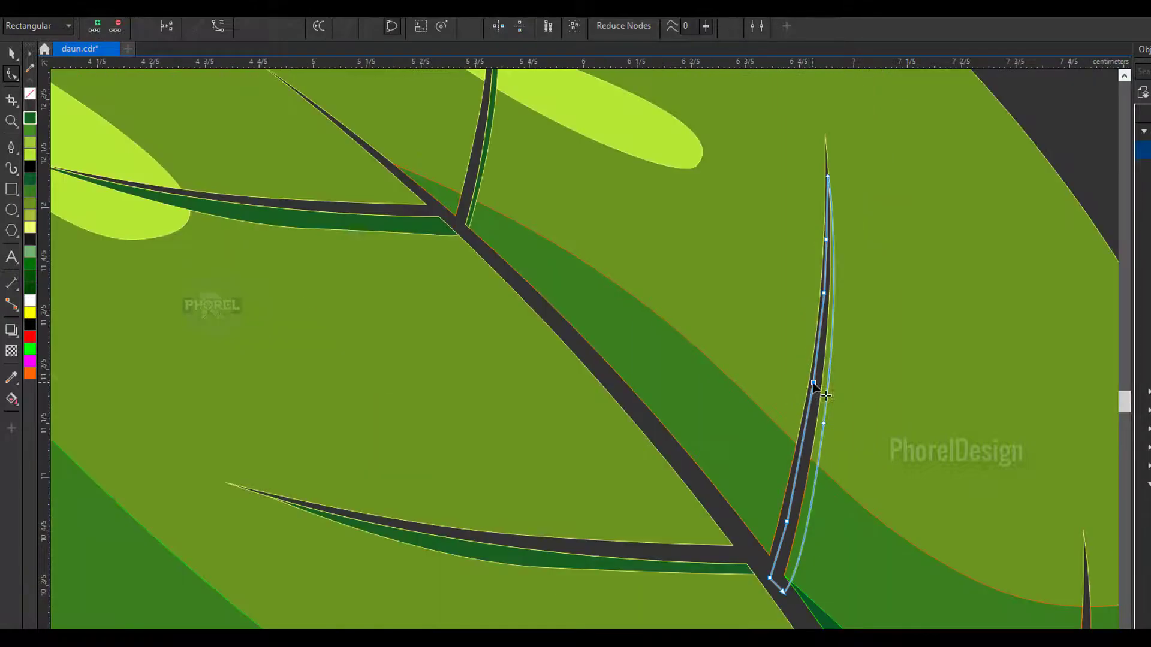
{"action": "key", "text": "space"}
{"action": "left_click", "coordinate": [470, 19]}
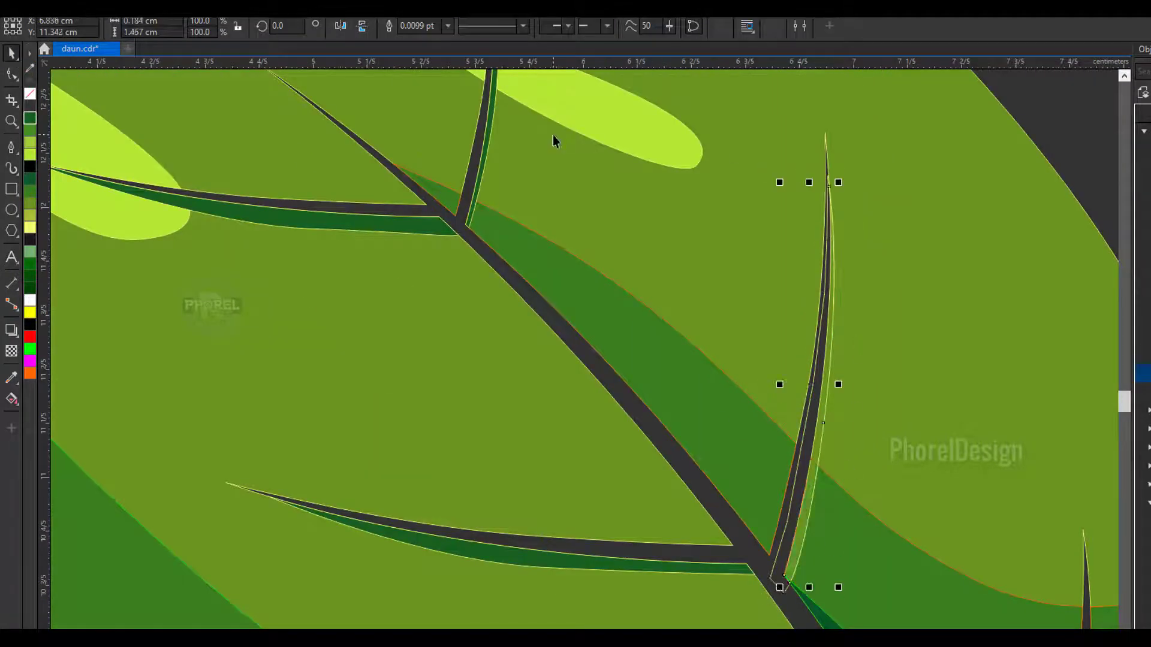
{"action": "left_click", "coordinate": [32, 120]}
Step: Draw a curved sliver along the rightmost side vein and marquee-select all the leaf's parts
{"action": "left_click", "coordinate": [758, 558]}
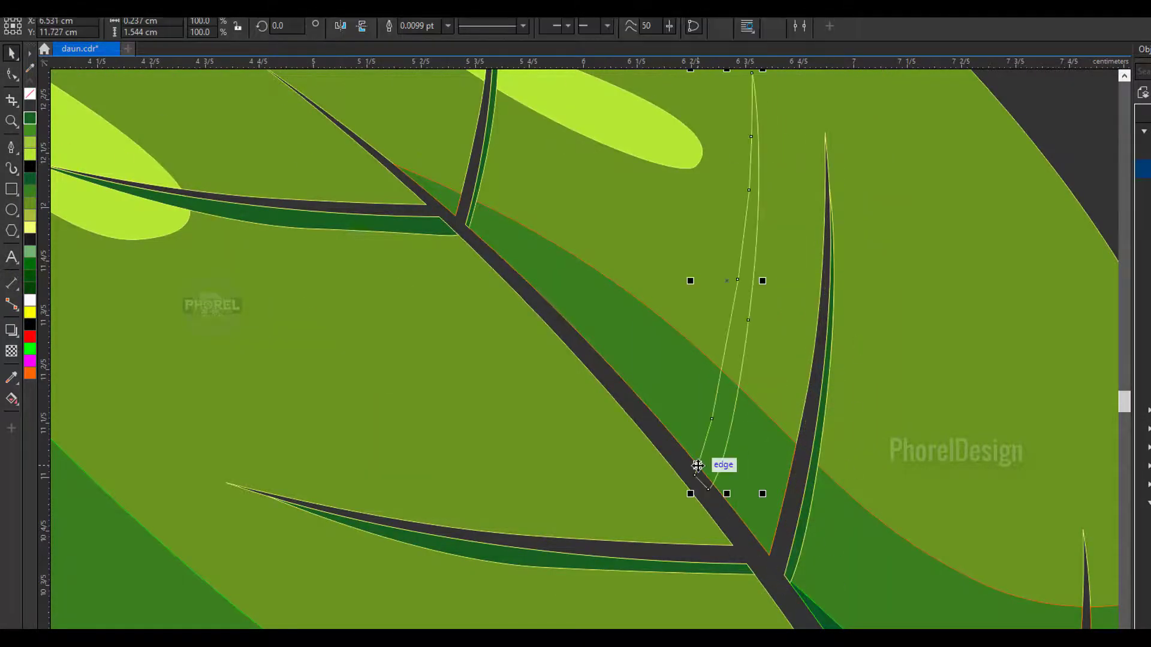
{"action": "scroll", "coordinate": [803, 582], "scroll_direction": "down", "scroll_amount": 3}
{"action": "scroll", "coordinate": [803, 582], "scroll_direction": "up", "scroll_amount": 3}
{"action": "key", "text": "F5"}
{"action": "left_click", "coordinate": [688, 577]}
{"action": "left_click", "coordinate": [712, 609]}
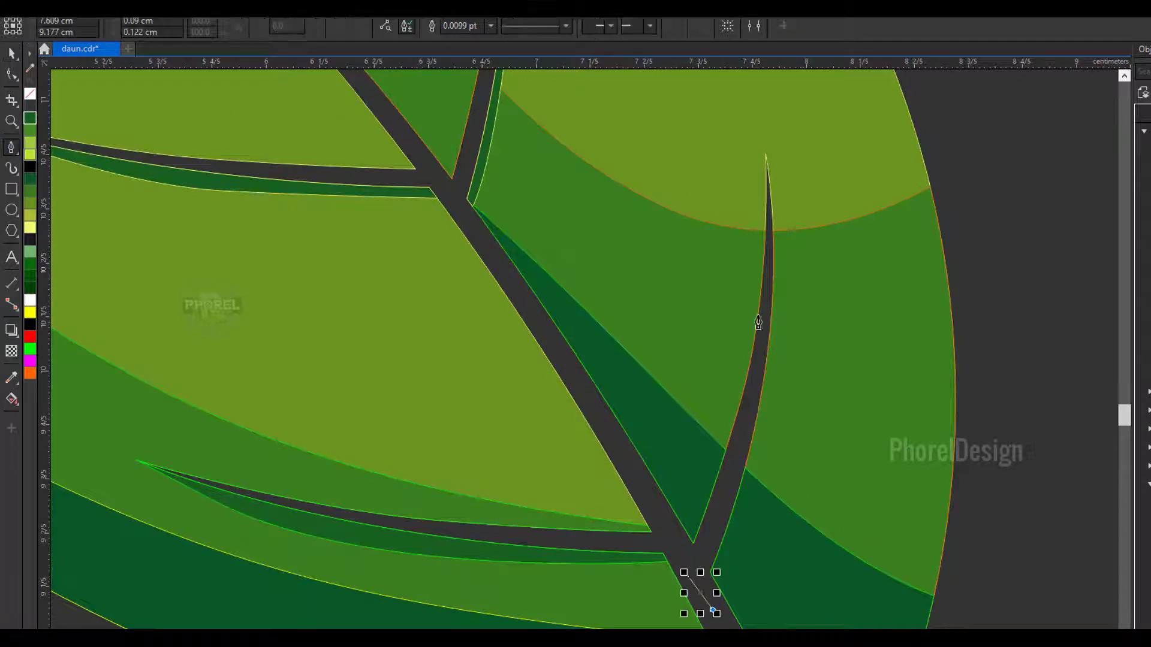
{"action": "left_click_drag", "start_coordinate": [784, 372], "coordinate": [791, 293]}
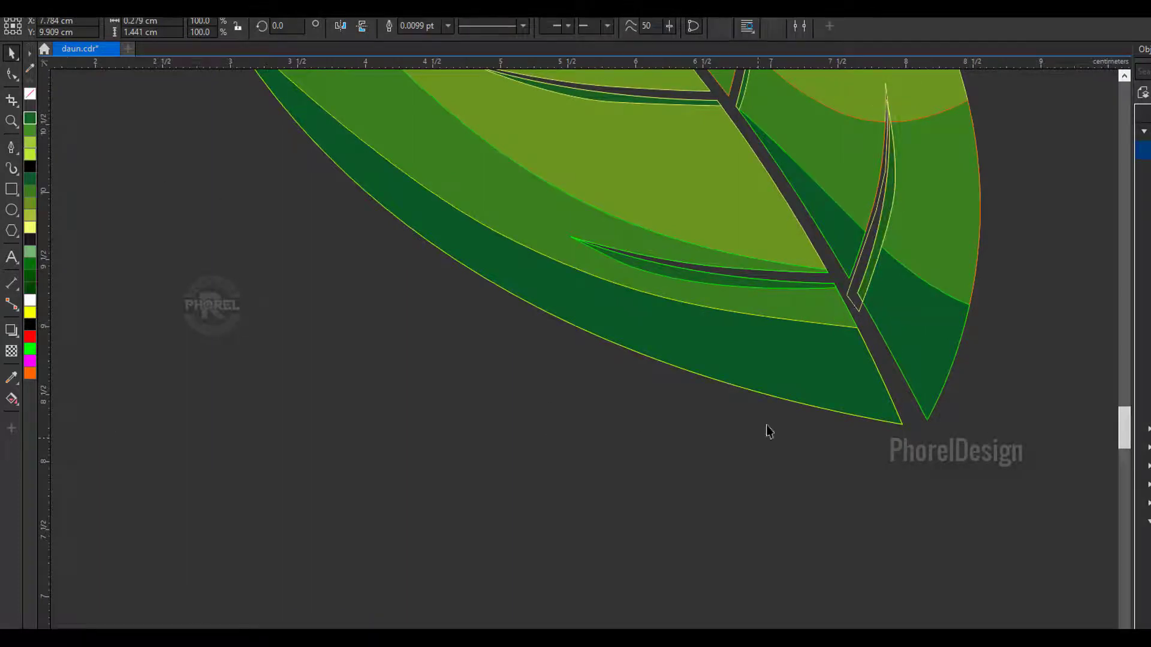
{"action": "scroll", "coordinate": [929, 545], "scroll_direction": "down", "scroll_amount": 5}
{"action": "left_click_drag", "start_coordinate": [700, 202], "coordinate": [994, 504]}
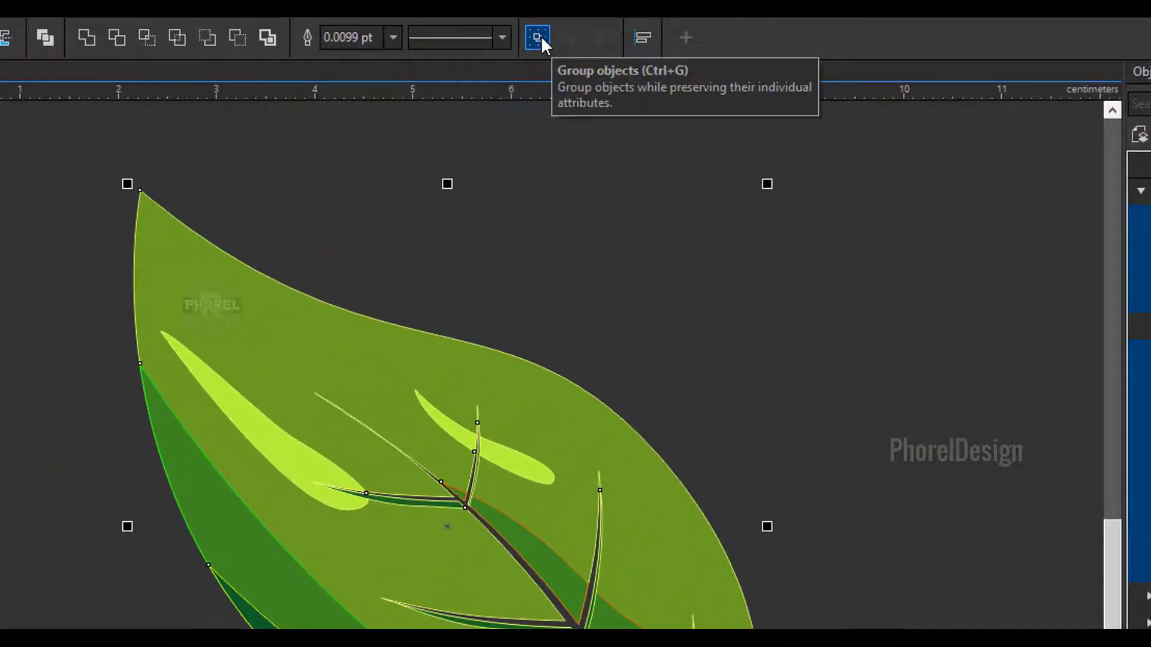
Step: Group the selected leaf parts, set their outline width to None, and deselect
{"action": "left_click", "coordinate": [538, 37]}
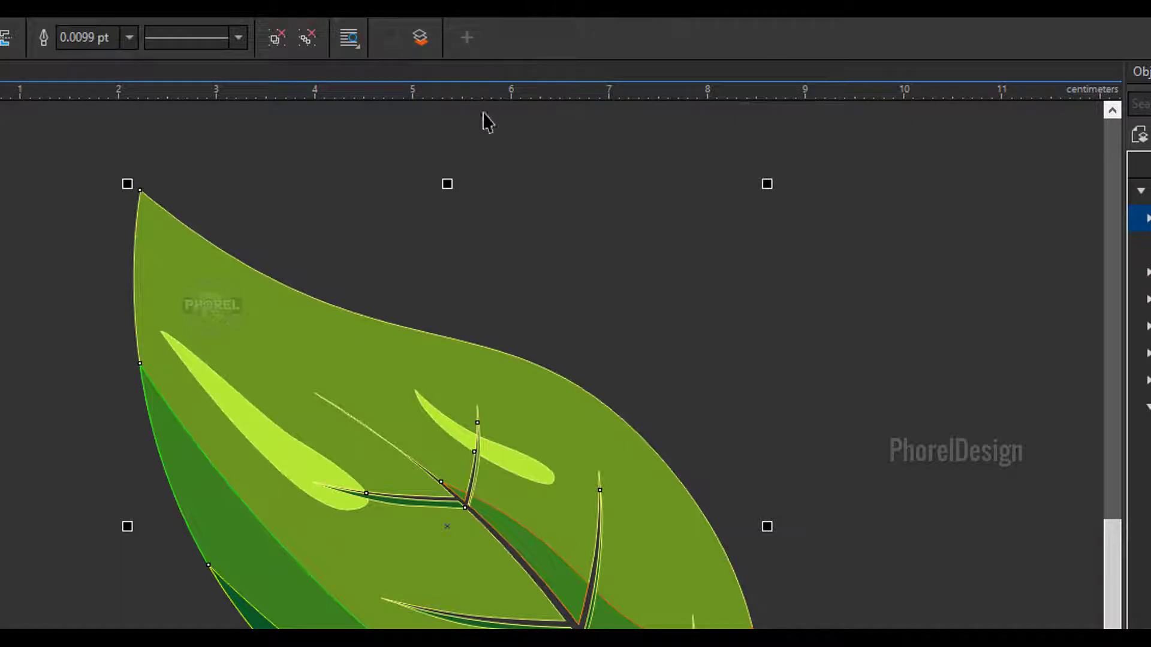
{"action": "left_click", "coordinate": [131, 40]}
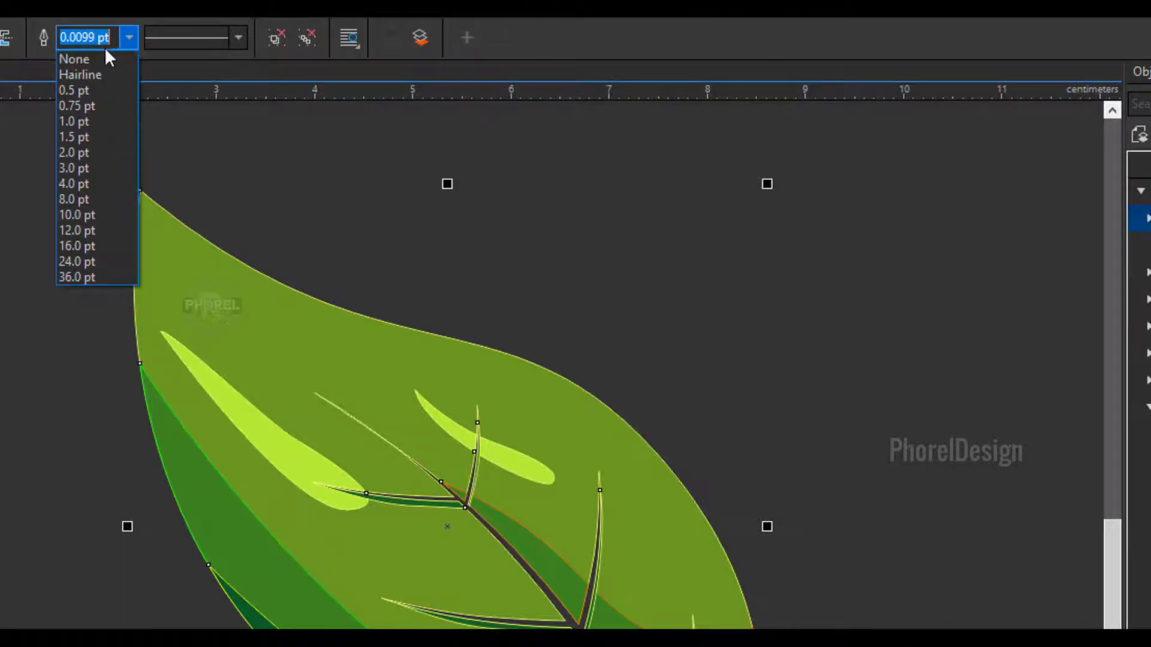
{"action": "left_click", "coordinate": [96, 59]}
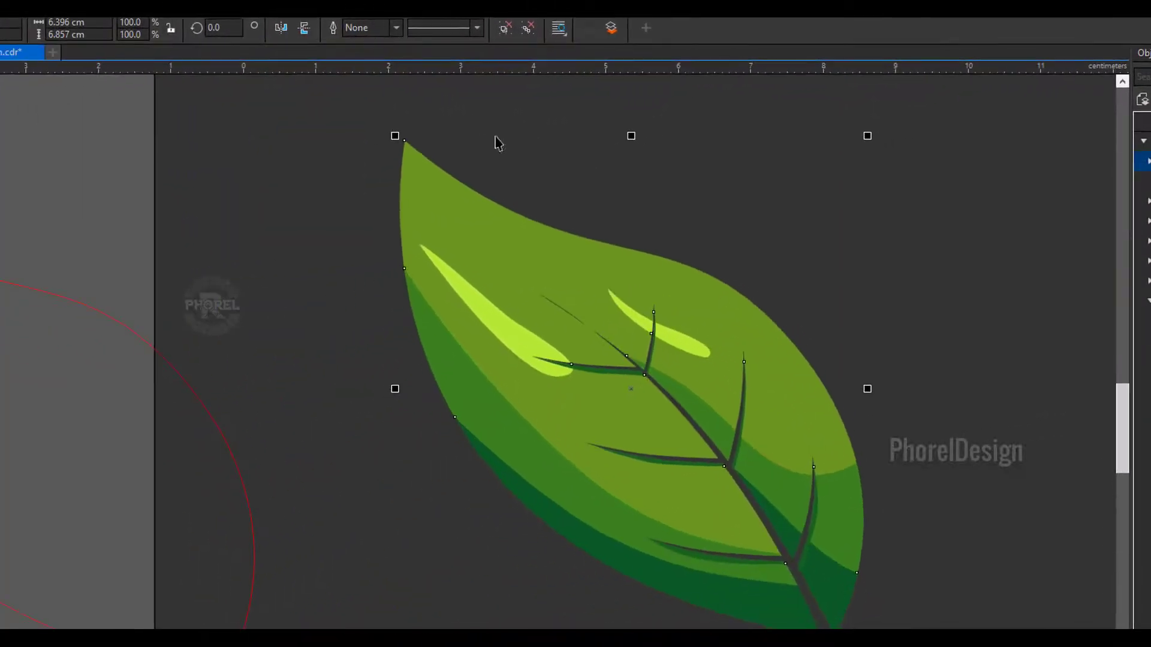
{"action": "left_click", "coordinate": [876, 524]}
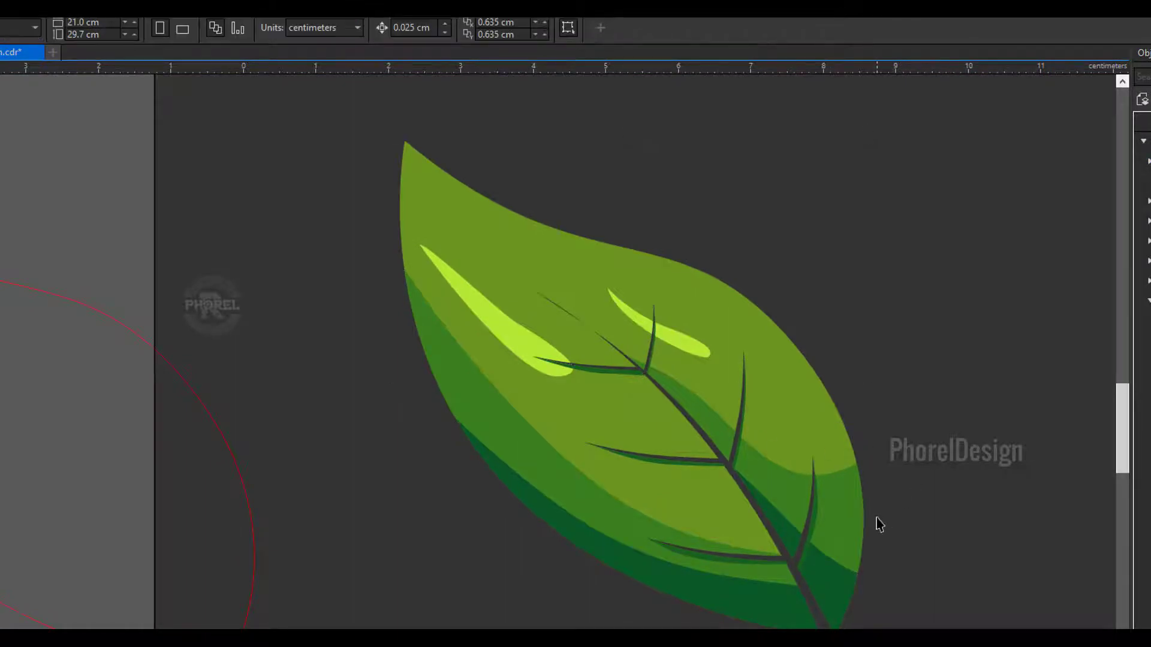
{"action": "scroll", "coordinate": [876, 524], "scroll_direction": "up", "scroll_amount": 2}
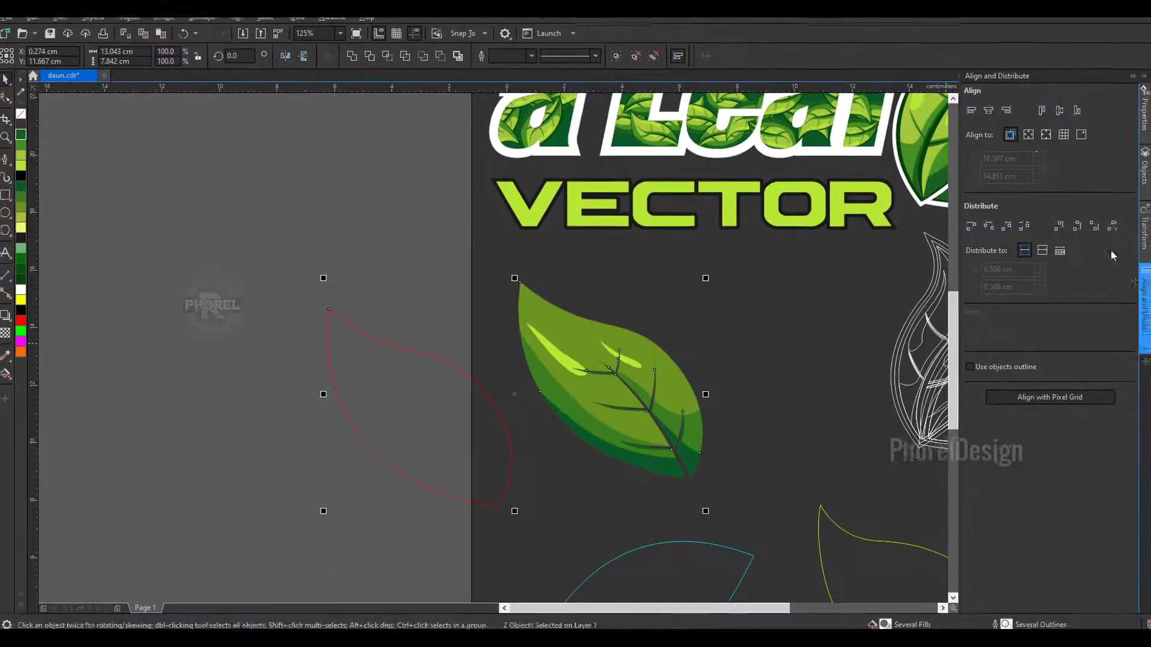
Step: Centre the red leaf outline horizontally and vertically on the green leaf
{"action": "left_click", "coordinate": [982, 113]}
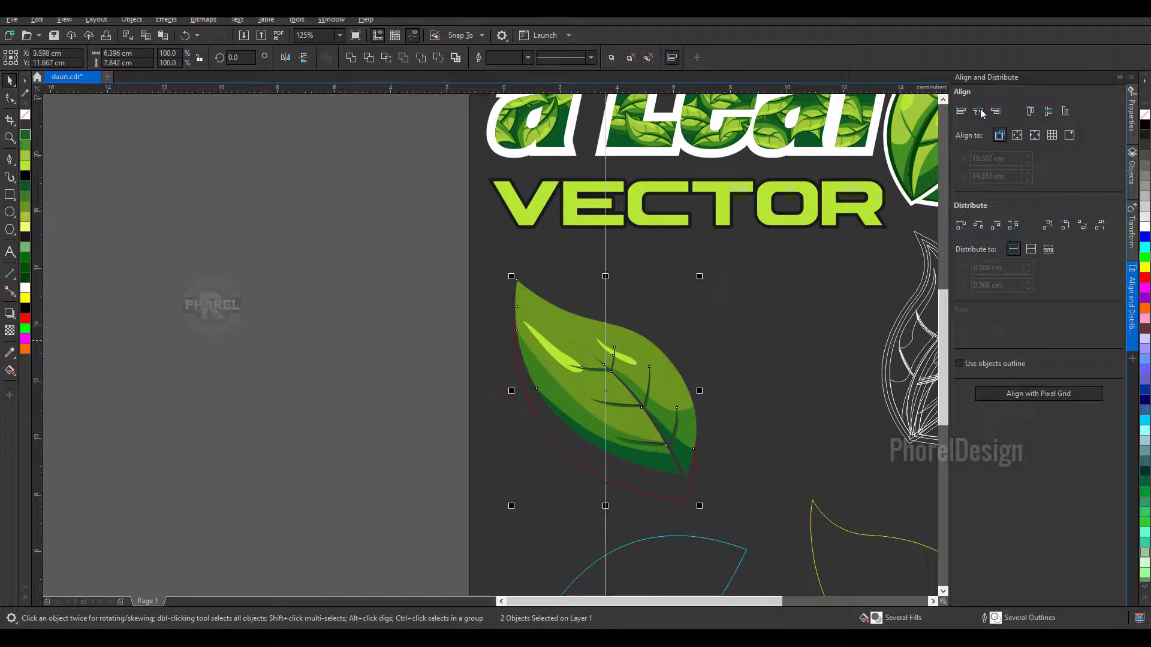
{"action": "left_click", "coordinate": [1053, 112]}
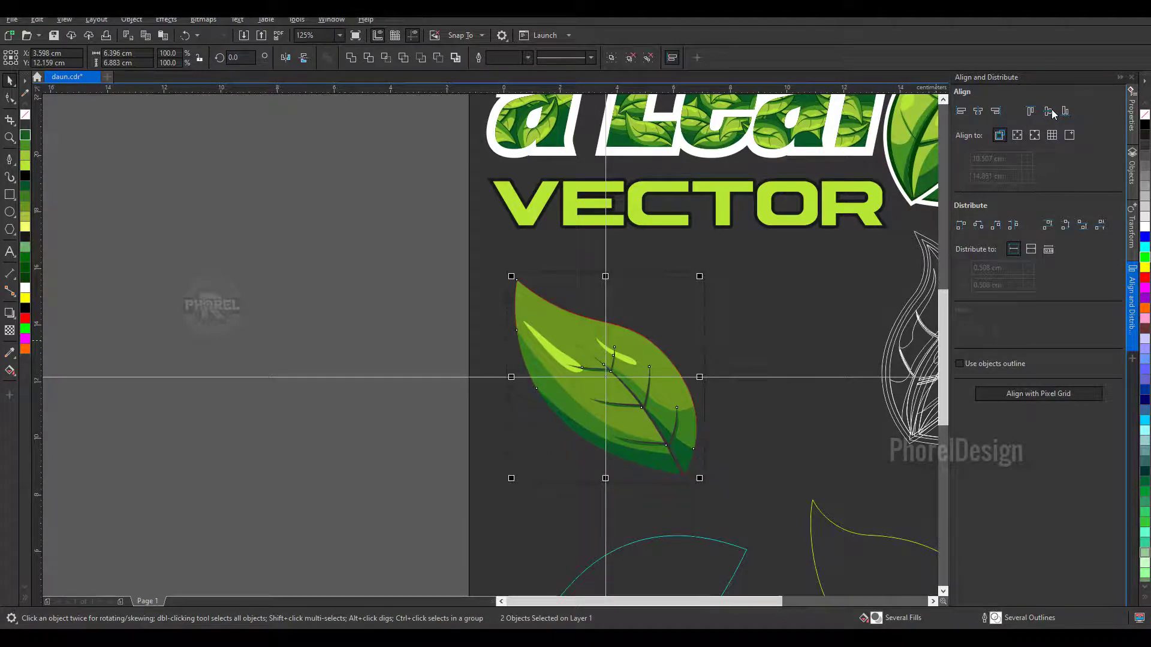
{"action": "left_click", "coordinate": [401, 338]}
Step: Nudge the outline curve down at the tip so it meets the leaf's tip
{"action": "scroll", "coordinate": [685, 488], "scroll_direction": "up", "scroll_amount": 2}
{"action": "scroll", "coordinate": [686, 491], "scroll_direction": "up", "scroll_amount": 2}
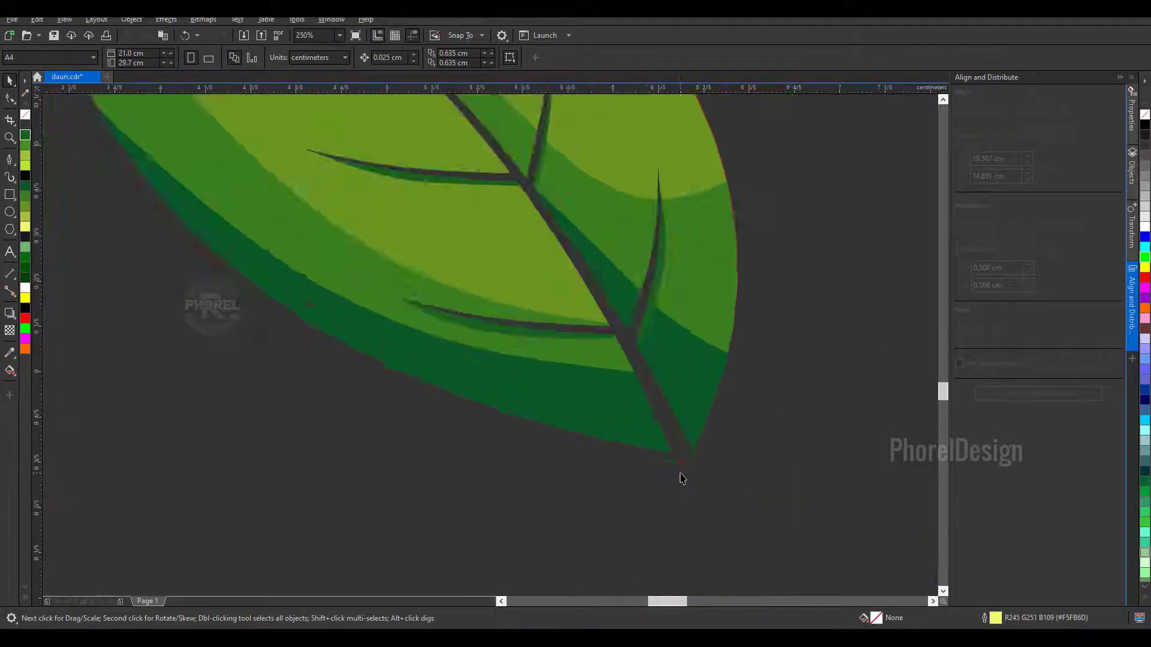
{"action": "scroll", "coordinate": [681, 476], "scroll_direction": "up", "scroll_amount": 2}
{"action": "left_click", "coordinate": [691, 436]}
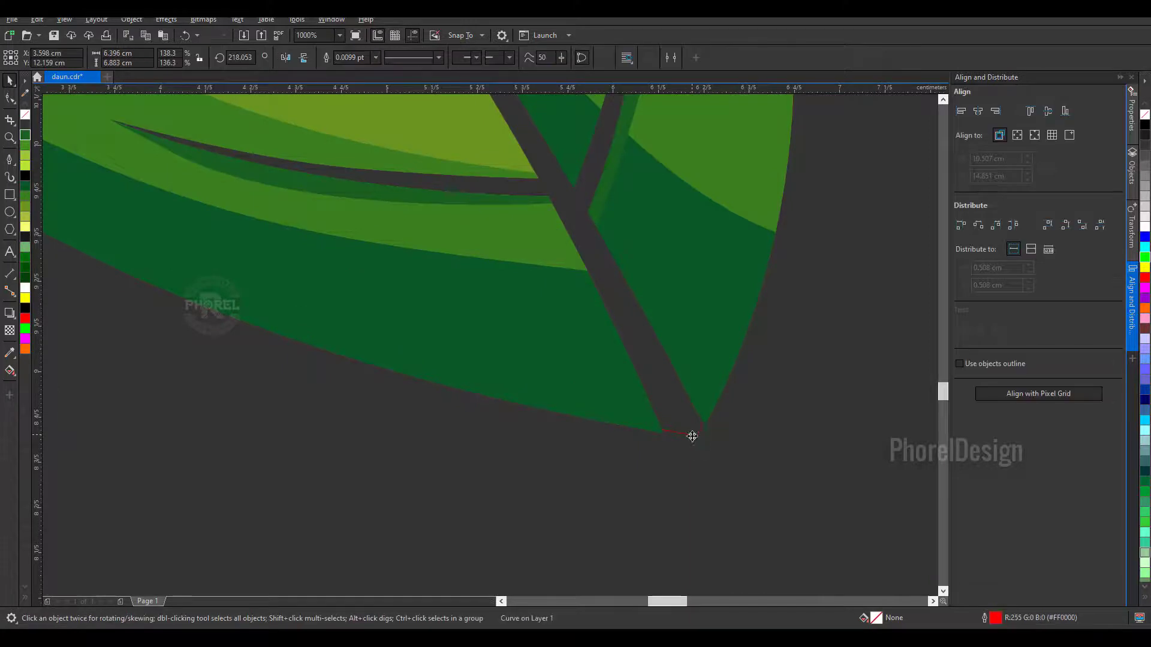
{"action": "left_click_drag", "start_coordinate": [692, 436], "coordinate": [692, 442]}
{"action": "scroll", "coordinate": [699, 460], "scroll_direction": "down", "scroll_amount": 5}
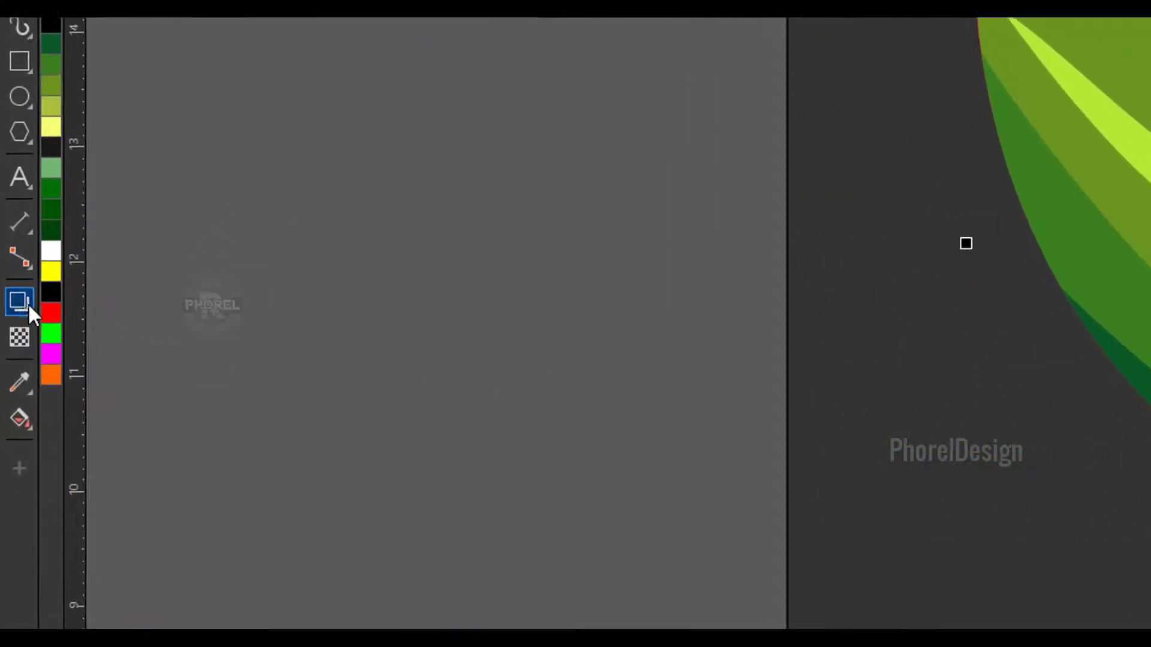
Step: Give the red outline a 0.154 cm outside contour and move it left of the green leaf
{"action": "left_click", "coordinate": [27, 303]}
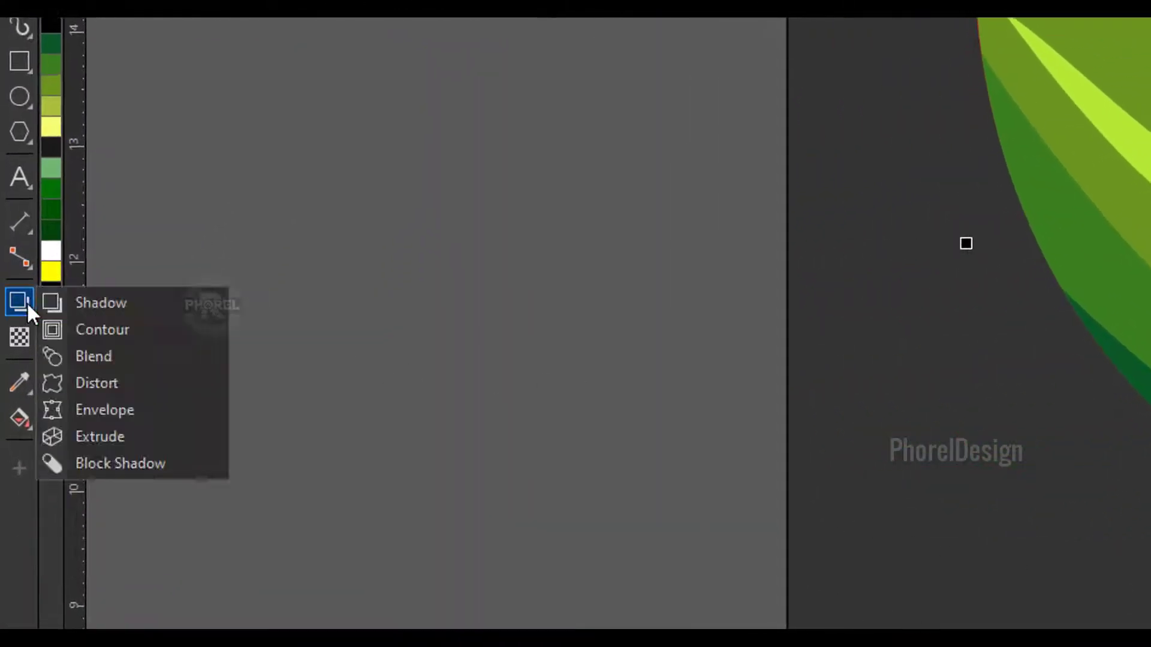
{"action": "left_click", "coordinate": [82, 329]}
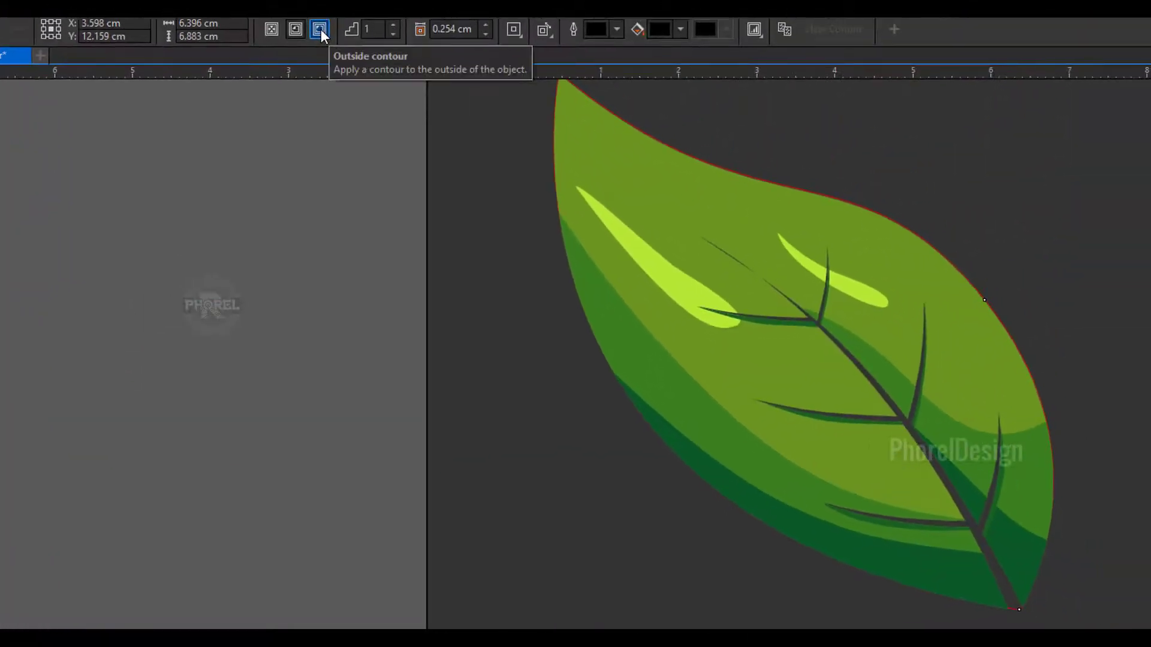
{"action": "left_click", "coordinate": [321, 28]}
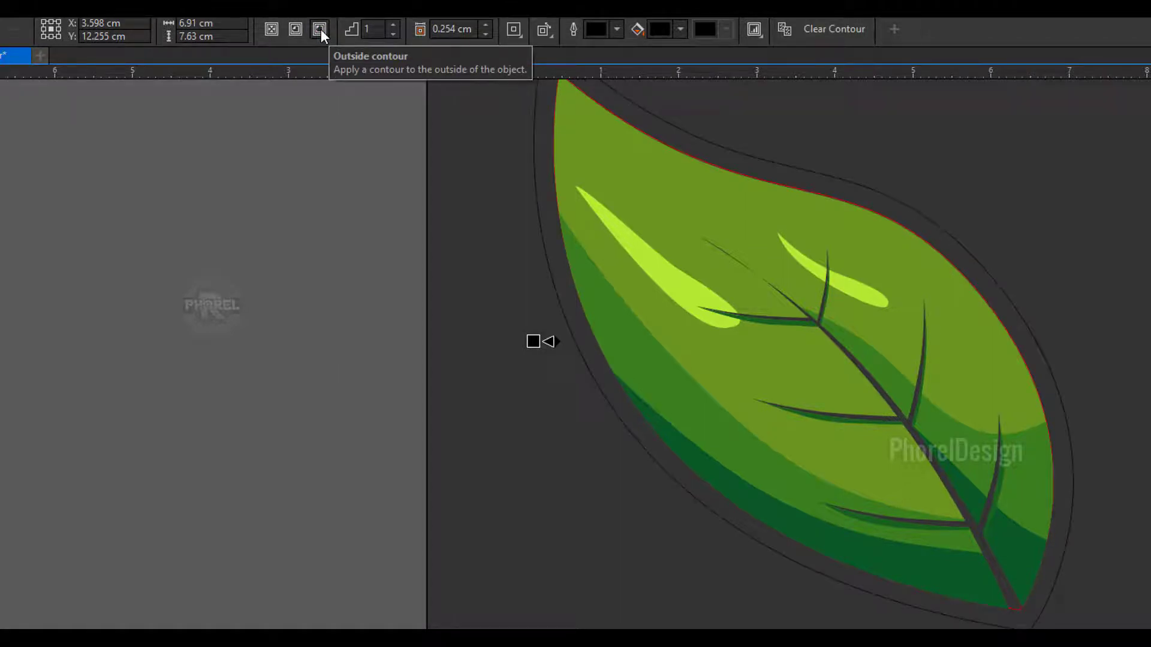
{"action": "left_click", "coordinate": [487, 35]}
{"action": "scroll", "coordinate": [473, 240], "scroll_direction": "down", "scroll_amount": 3}
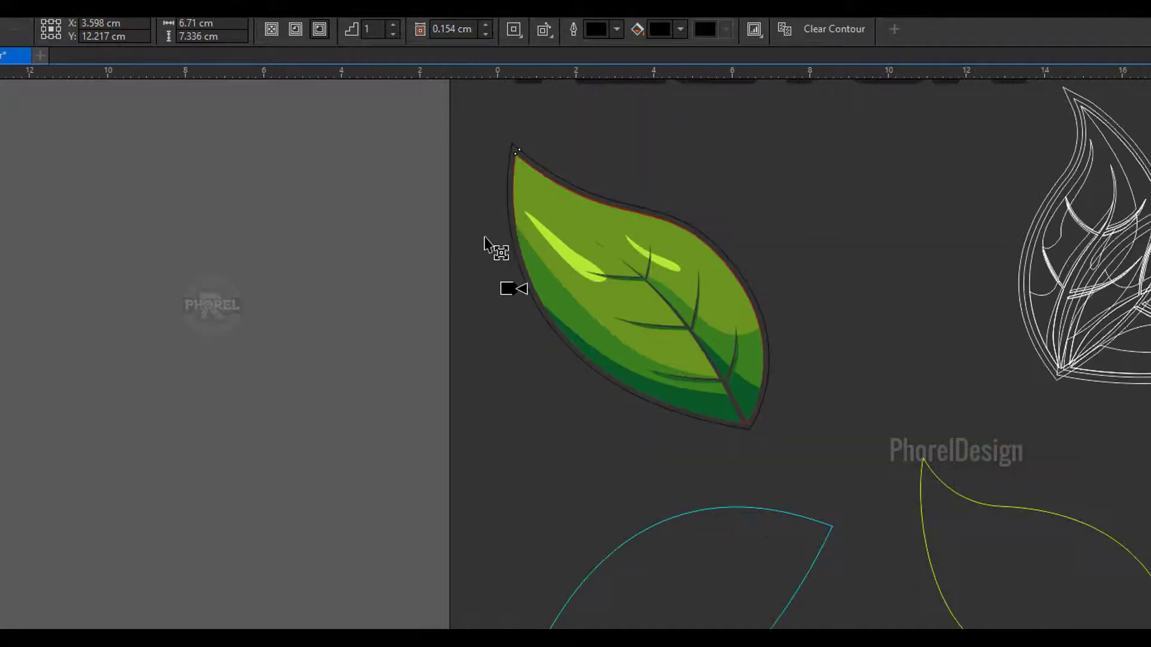
{"action": "scroll", "coordinate": [569, 174], "scroll_direction": "up", "scroll_amount": 2}
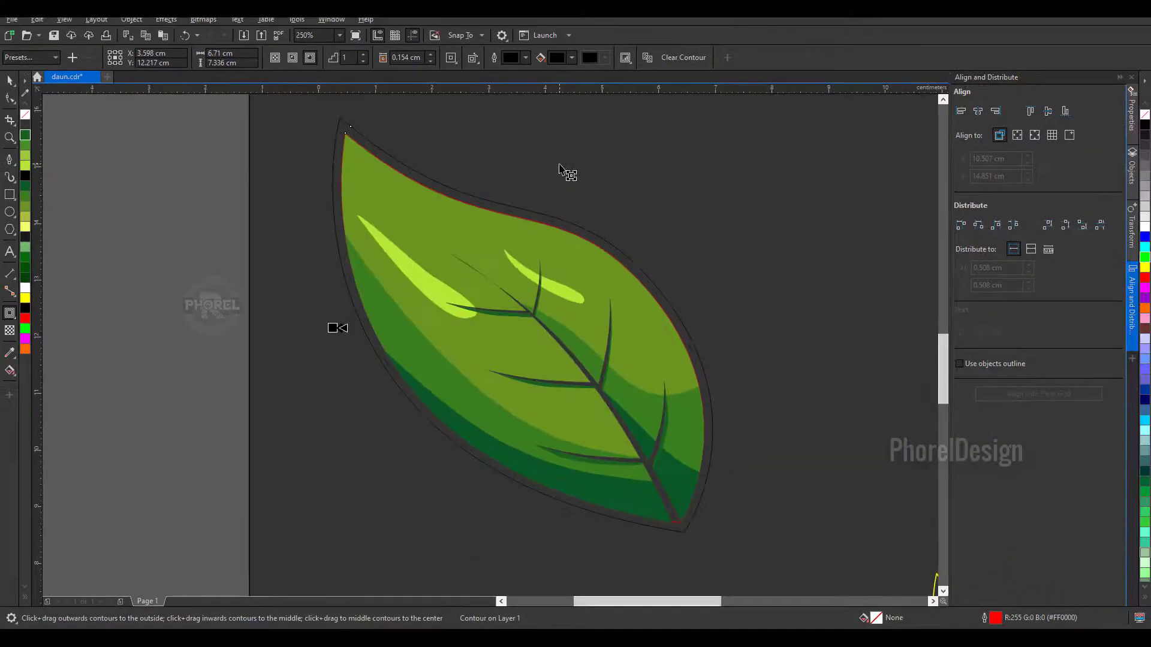
{"action": "left_click", "coordinate": [11, 81]}
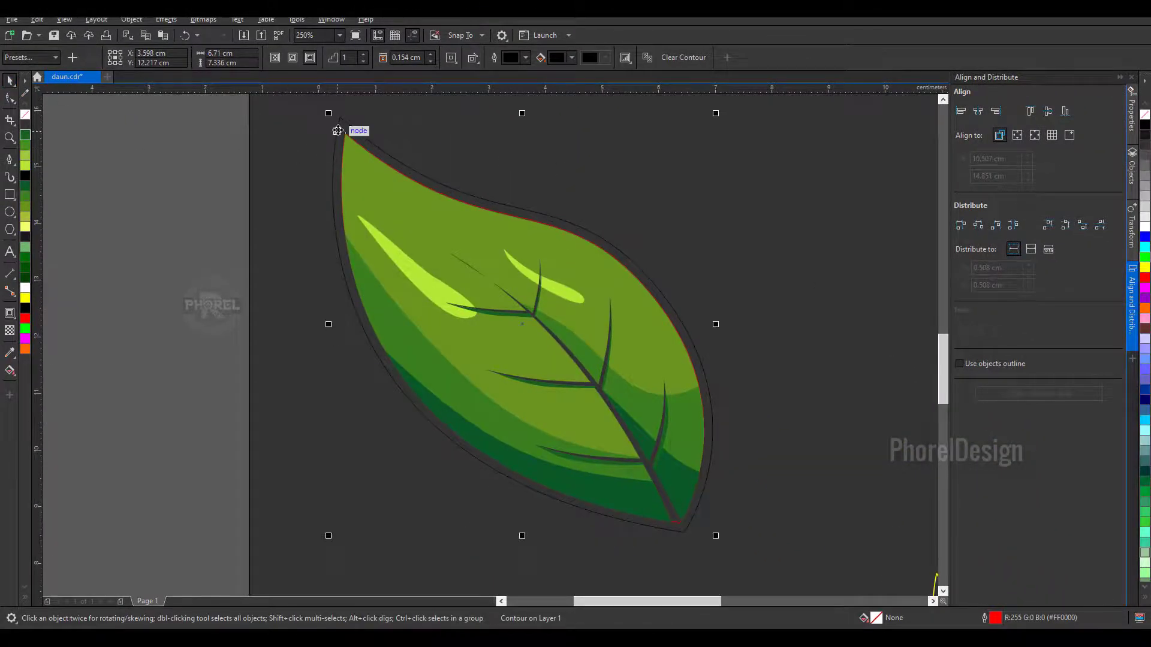
{"action": "mouse_move", "coordinate": [333, 129]}
{"action": "left_mouse_down"}
{"action": "mouse_move", "coordinate": [88, 173]}
{"action": "mouse_move", "coordinate": [86, 161]}
{"action": "left_mouse_up"}
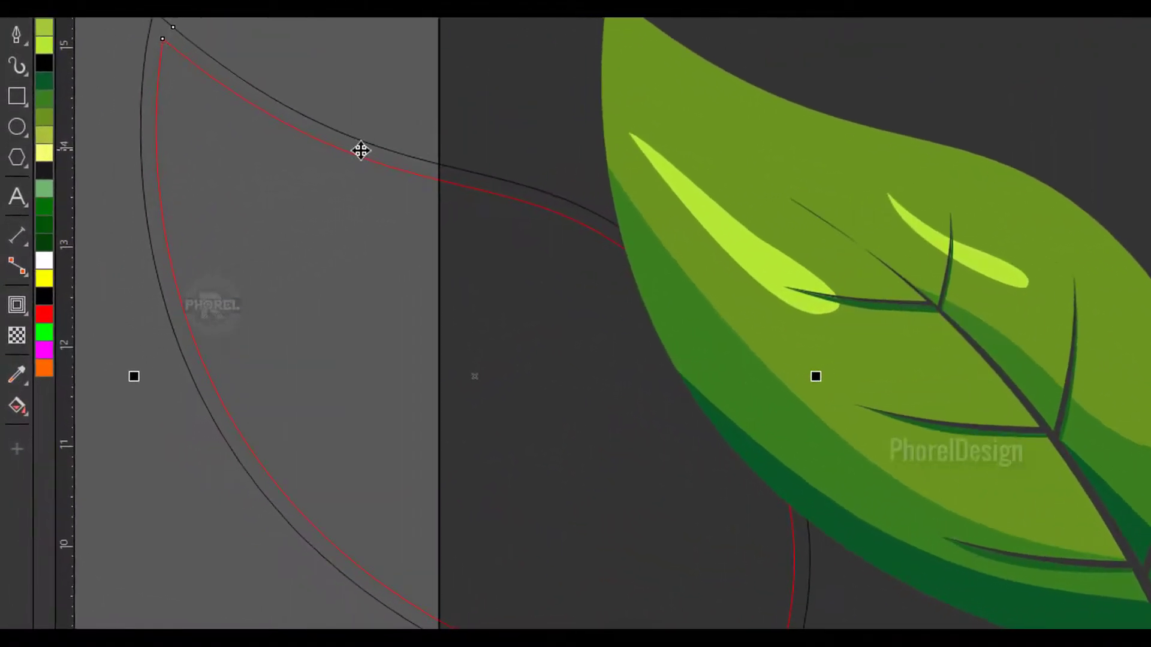
Step: Break the contour apart from the red outline and fill the separated contour shape black
{"action": "right_click", "coordinate": [299, 178]}
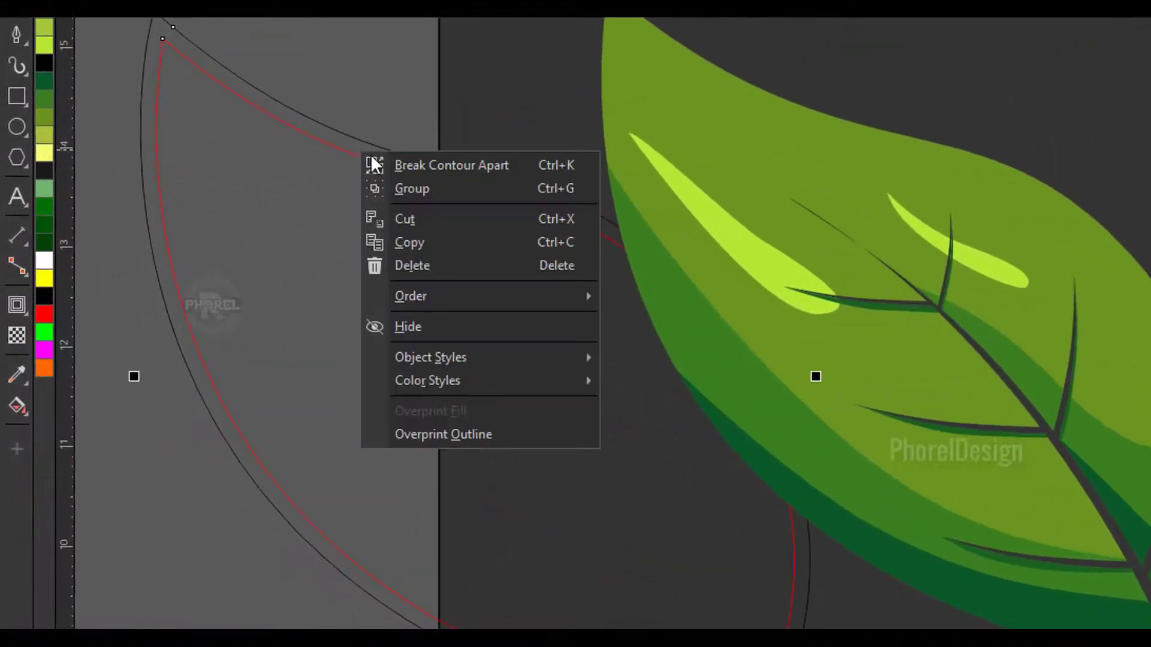
{"action": "left_click", "coordinate": [316, 188]}
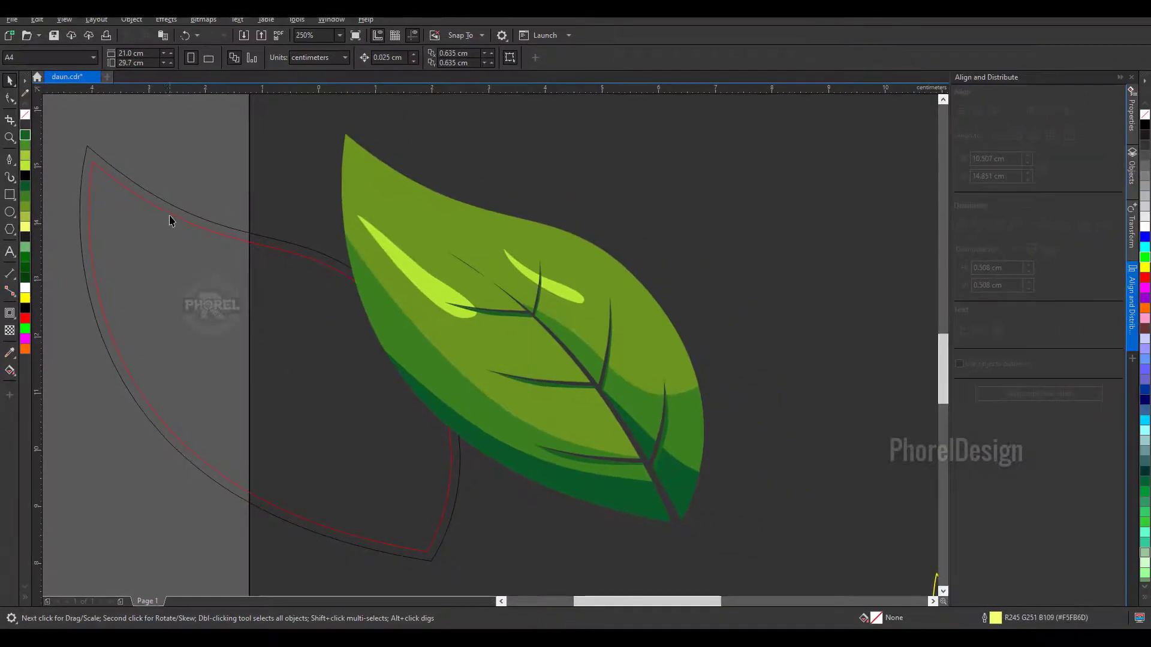
{"action": "left_click_drag", "start_coordinate": [171, 216], "coordinate": [96, 343]}
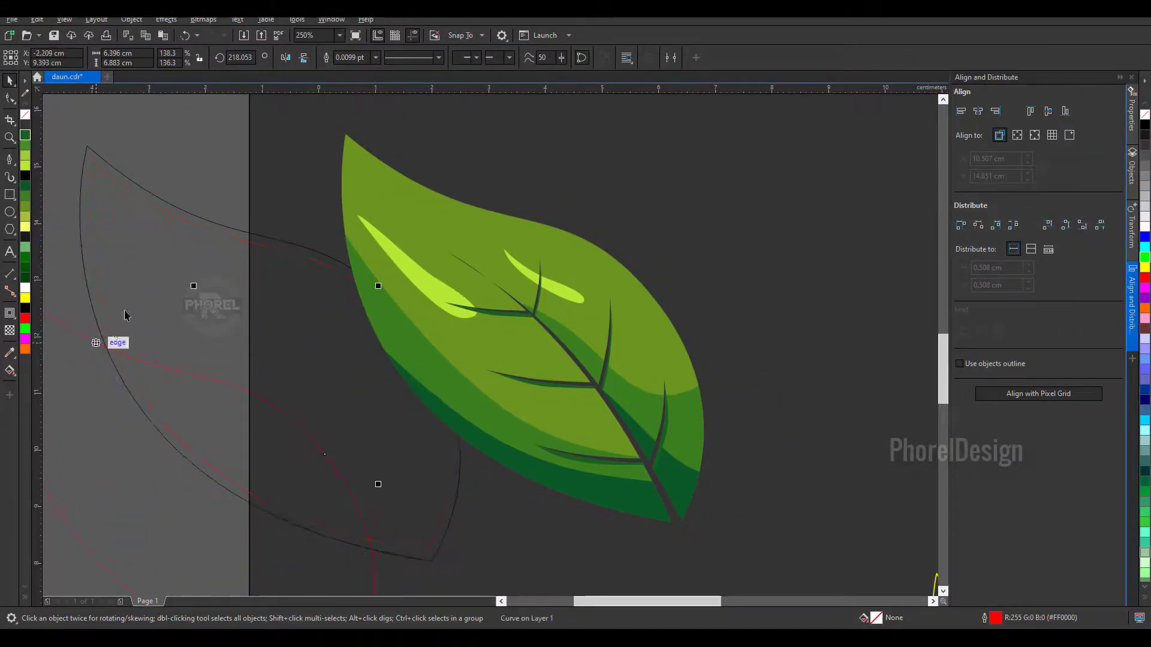
{"action": "left_click", "coordinate": [162, 237]}
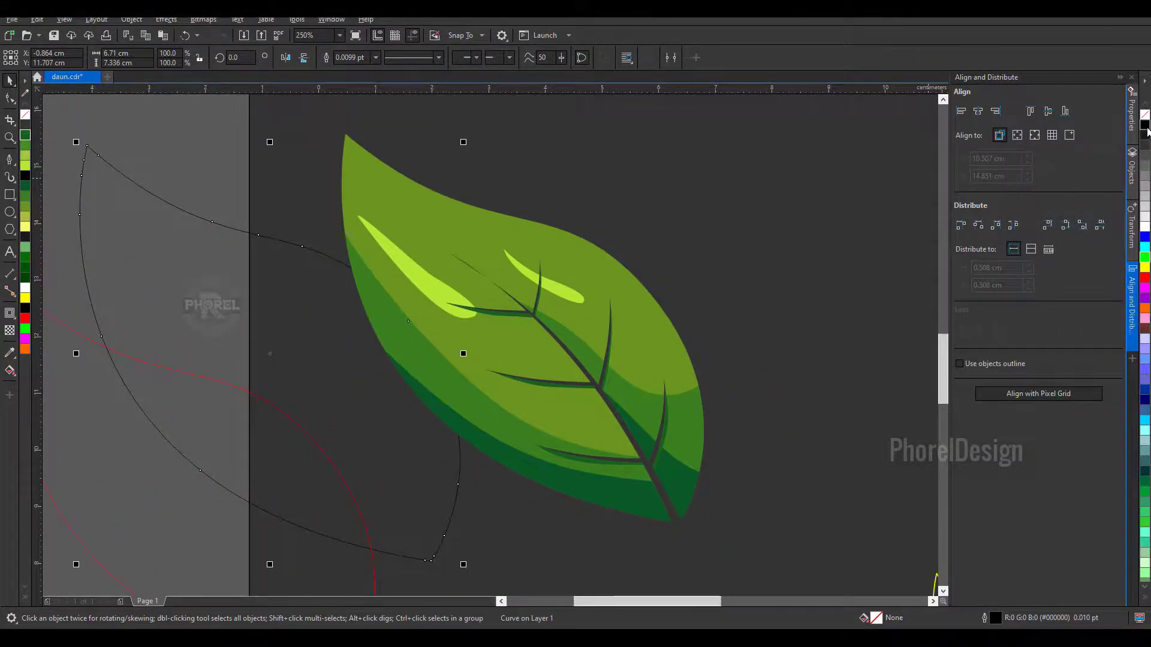
{"action": "left_click", "coordinate": [1145, 127]}
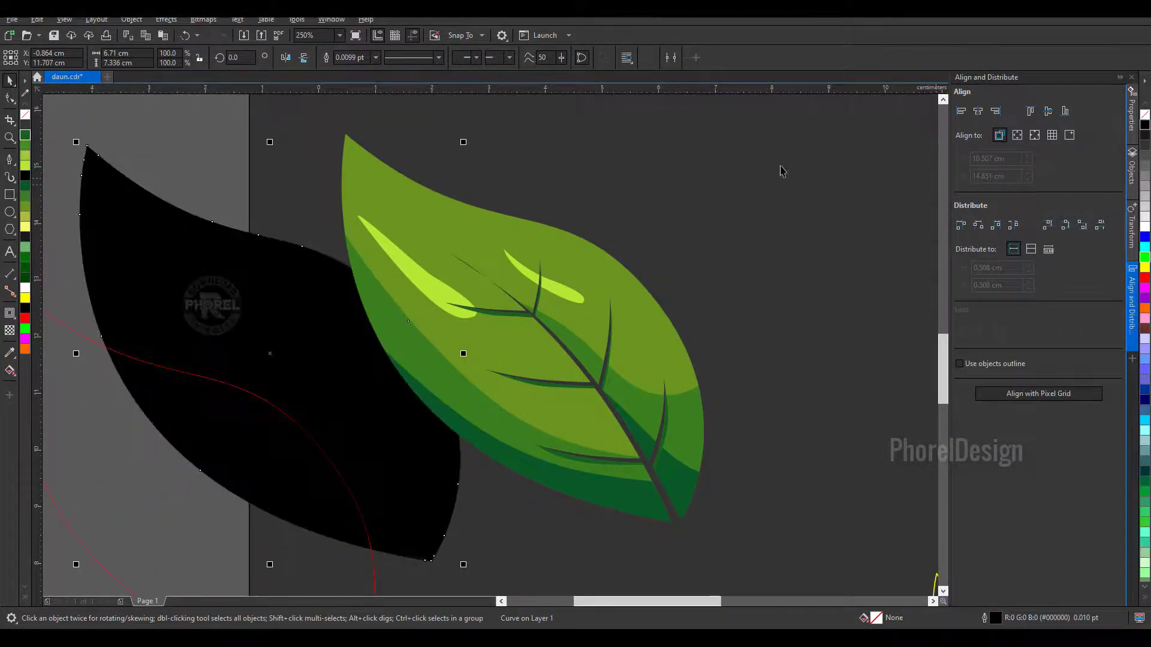
Step: Centre the black shape horizontally and vertically behind the green leaf, then reselect the leaf
{"action": "left_click", "coordinate": [391, 202], "text": "shift"}
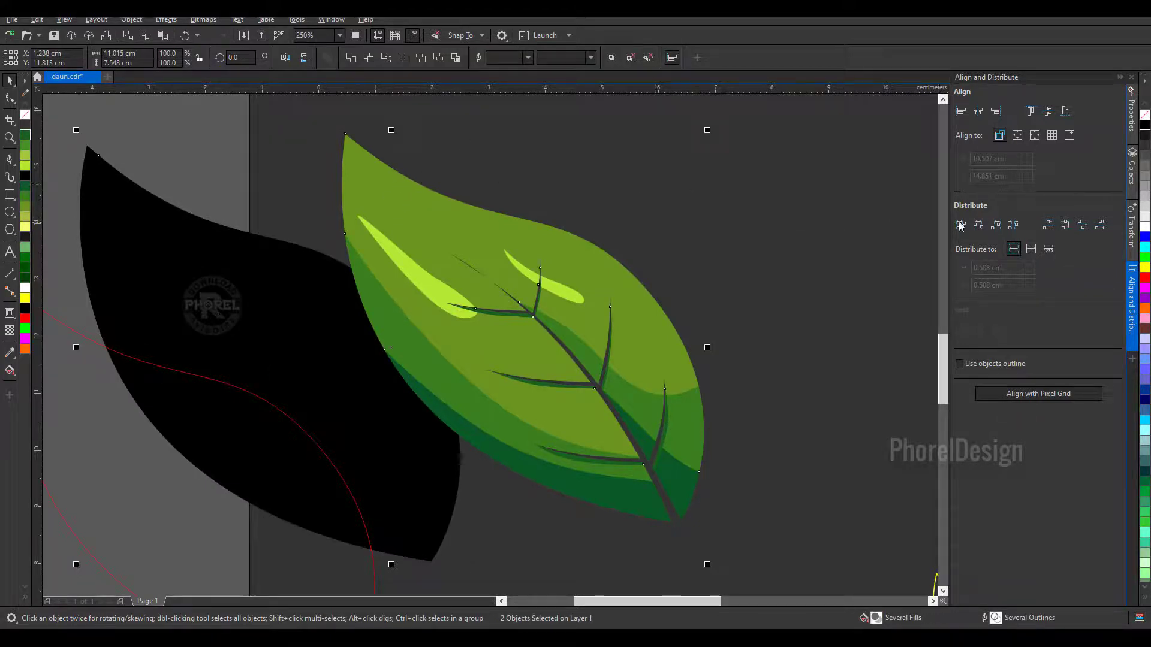
{"action": "left_click", "coordinate": [979, 112]}
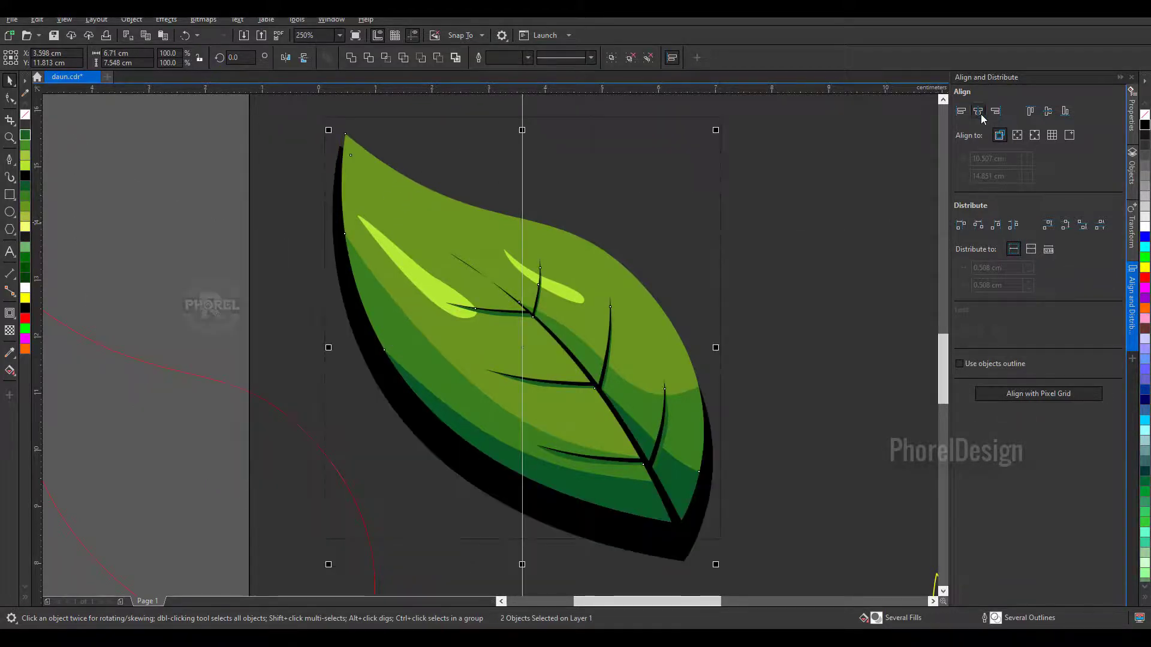
{"action": "left_click", "coordinate": [1047, 112]}
{"action": "left_click", "coordinate": [774, 291]}
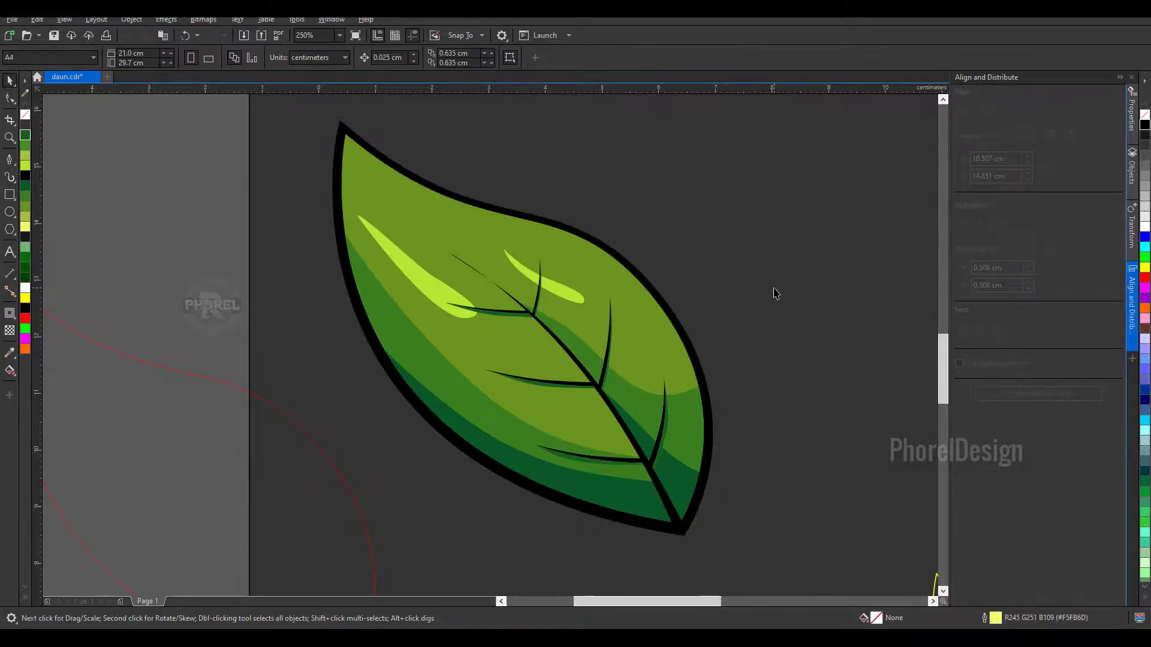
{"action": "scroll", "coordinate": [774, 292], "scroll_direction": "down", "scroll_amount": 2}
{"action": "scroll", "coordinate": [774, 293], "scroll_direction": "down", "scroll_amount": 1}
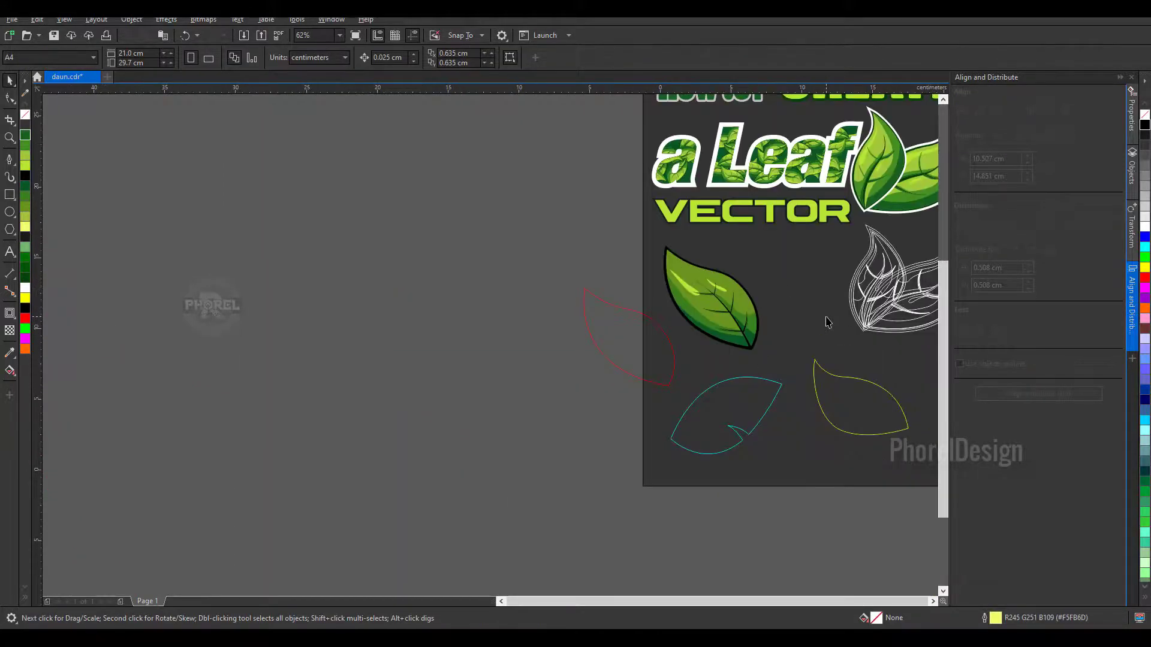
{"action": "scroll", "coordinate": [860, 312], "scroll_direction": "up", "scroll_amount": 1}
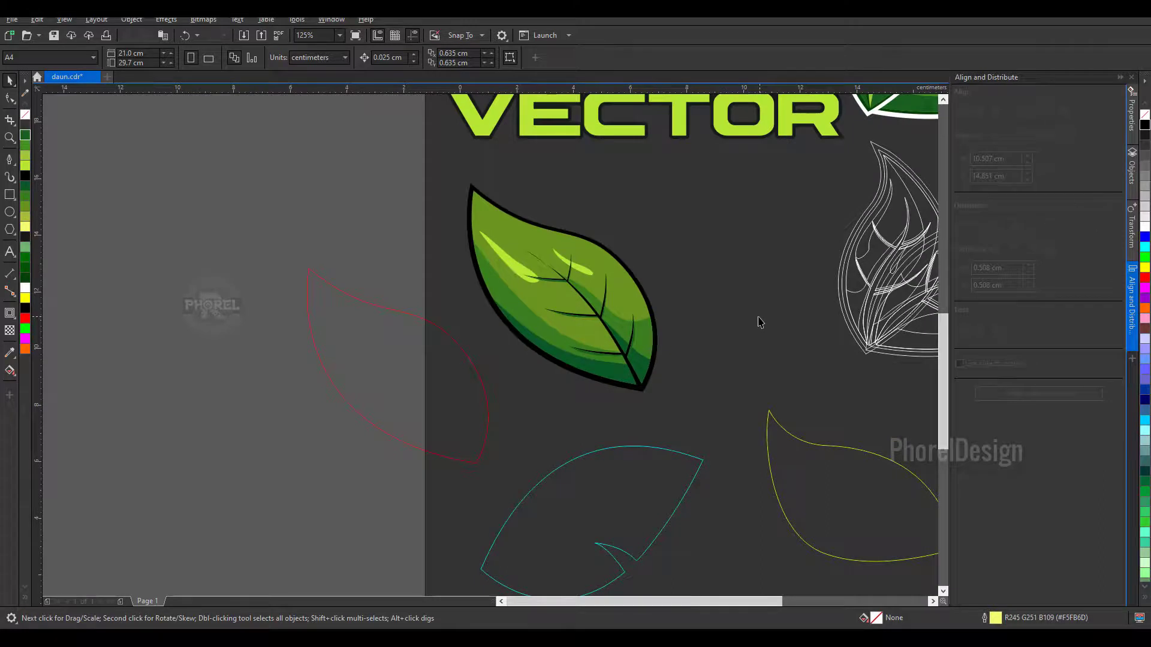
{"action": "scroll", "coordinate": [640, 293], "scroll_direction": "up", "scroll_amount": 1}
{"action": "left_click", "coordinate": [641, 267]}
Step: Add an outside contour around the black-outlined leaf with a white contour fill
{"action": "left_click", "coordinate": [10, 312]}
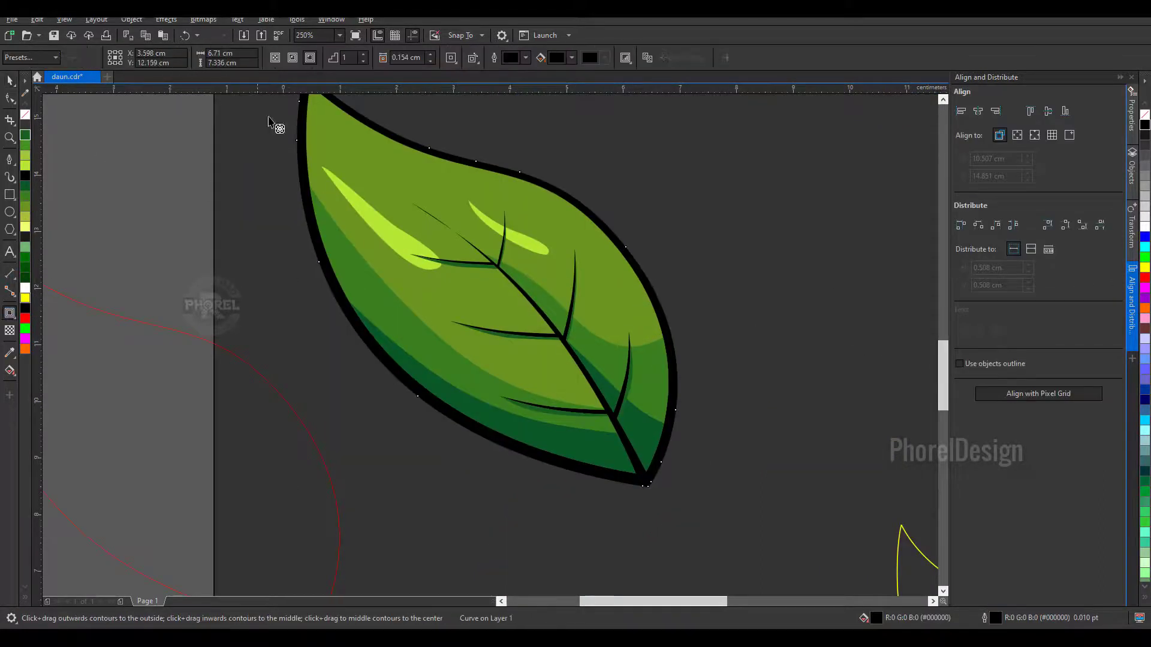
{"action": "left_click_drag", "start_coordinate": [268, 118], "coordinate": [304, 278]}
{"action": "left_click", "coordinate": [571, 57]}
{"action": "left_click", "coordinate": [556, 113]}
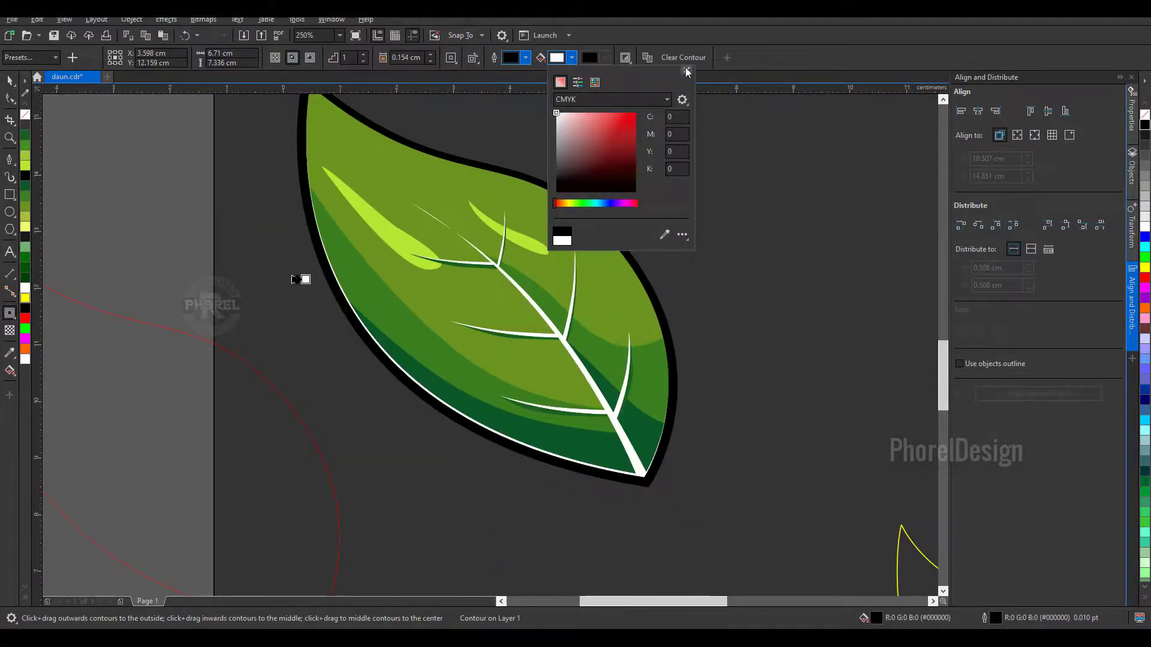
{"action": "left_click", "coordinate": [687, 71]}
Step: Thin the white contour border to an offset of 0.102 cm
{"action": "left_click_drag", "start_coordinate": [302, 279], "coordinate": [321, 288]}
{"action": "scroll", "coordinate": [304, 287], "scroll_direction": "up", "scroll_amount": 2}
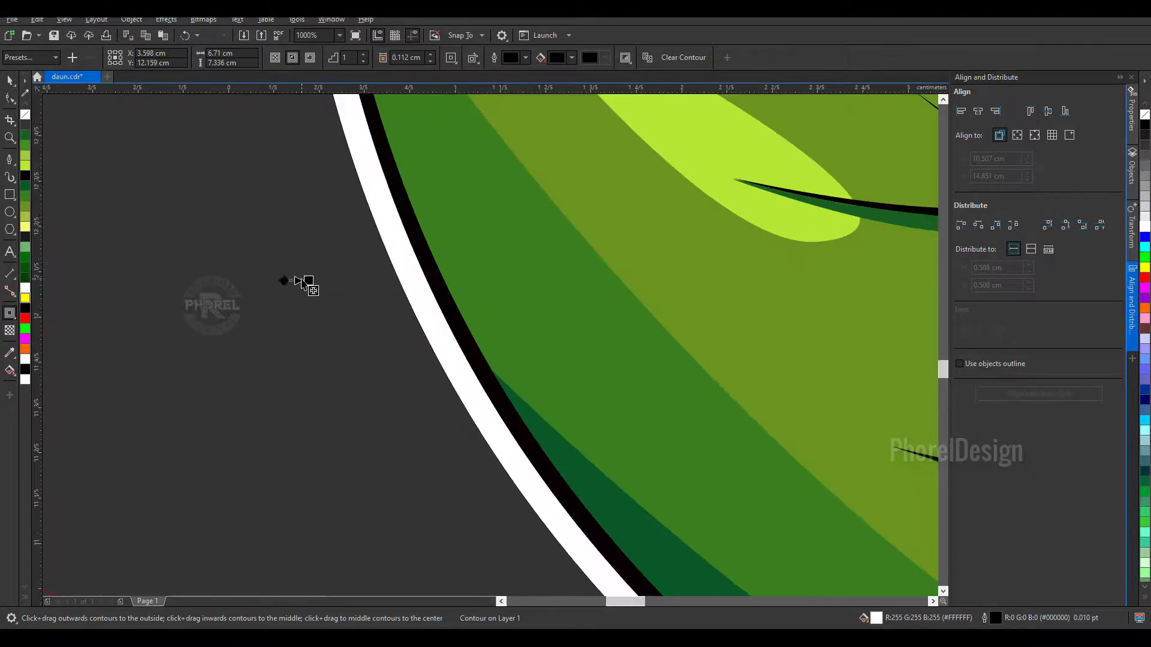
{"action": "scroll", "coordinate": [305, 284], "scroll_direction": "up", "scroll_amount": 2}
{"action": "left_click_drag", "start_coordinate": [321, 287], "coordinate": [324, 294]}
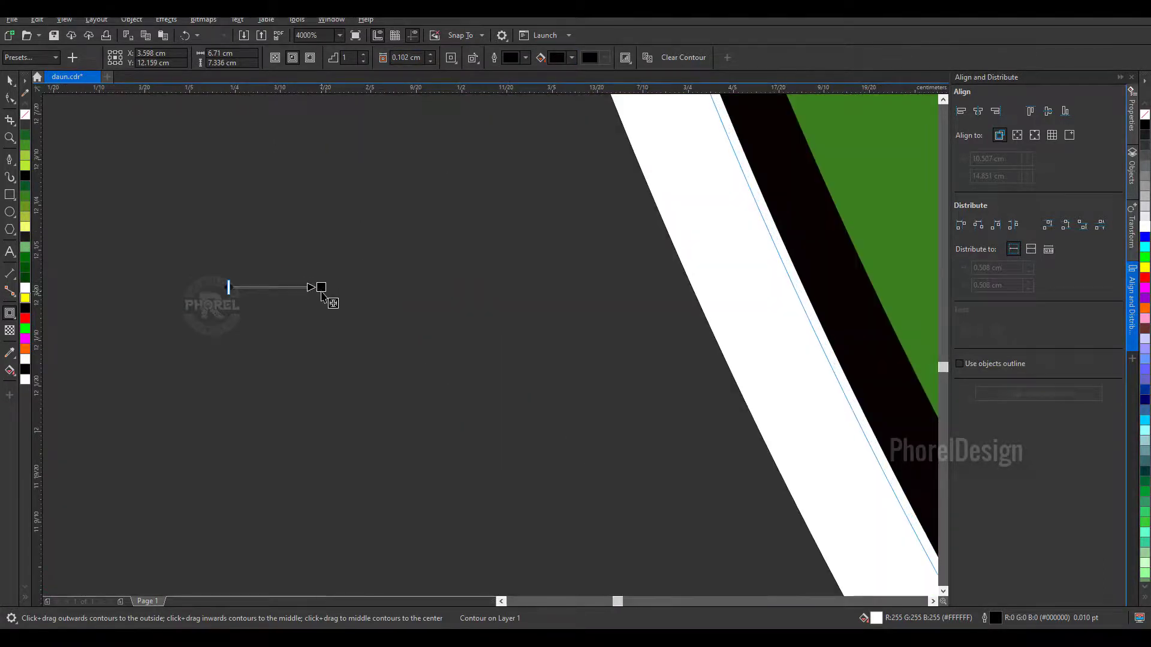
{"action": "scroll", "coordinate": [322, 294], "scroll_direction": "down", "scroll_amount": 1}
{"action": "scroll", "coordinate": [322, 294], "scroll_direction": "down", "scroll_amount": 1}
{"action": "scroll", "coordinate": [322, 294], "scroll_direction": "down", "scroll_amount": 1}
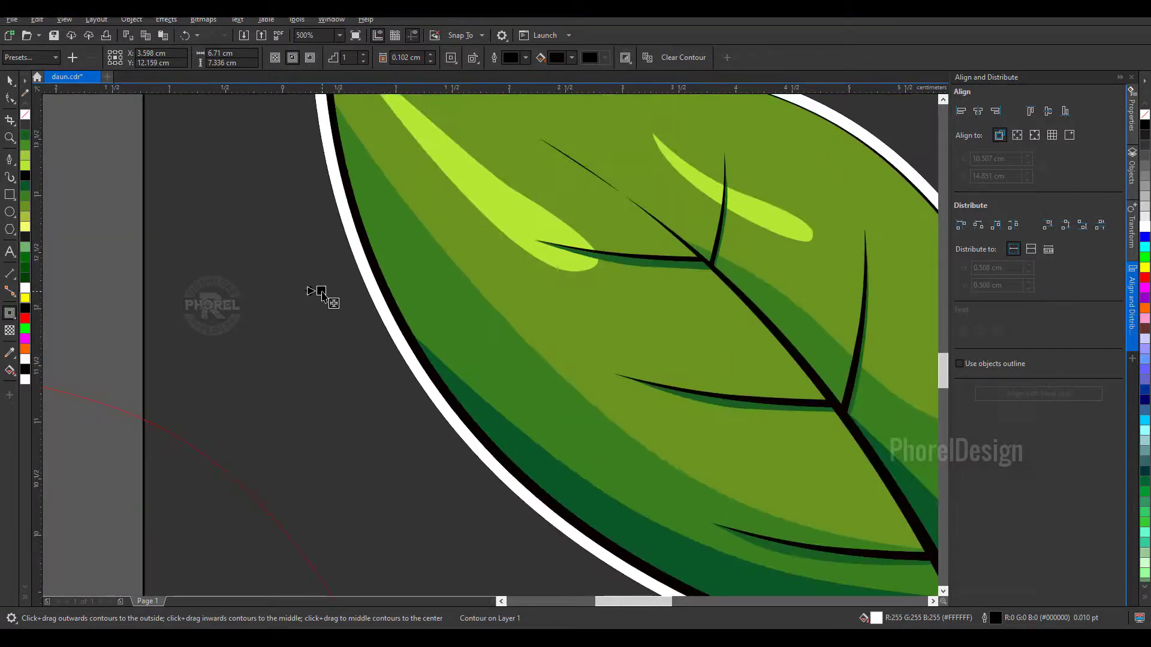
{"action": "scroll", "coordinate": [320, 292], "scroll_direction": "down", "scroll_amount": 1}
{"action": "key", "text": "space"}
{"action": "scroll", "coordinate": [327, 240], "scroll_direction": "down", "scroll_amount": 1}
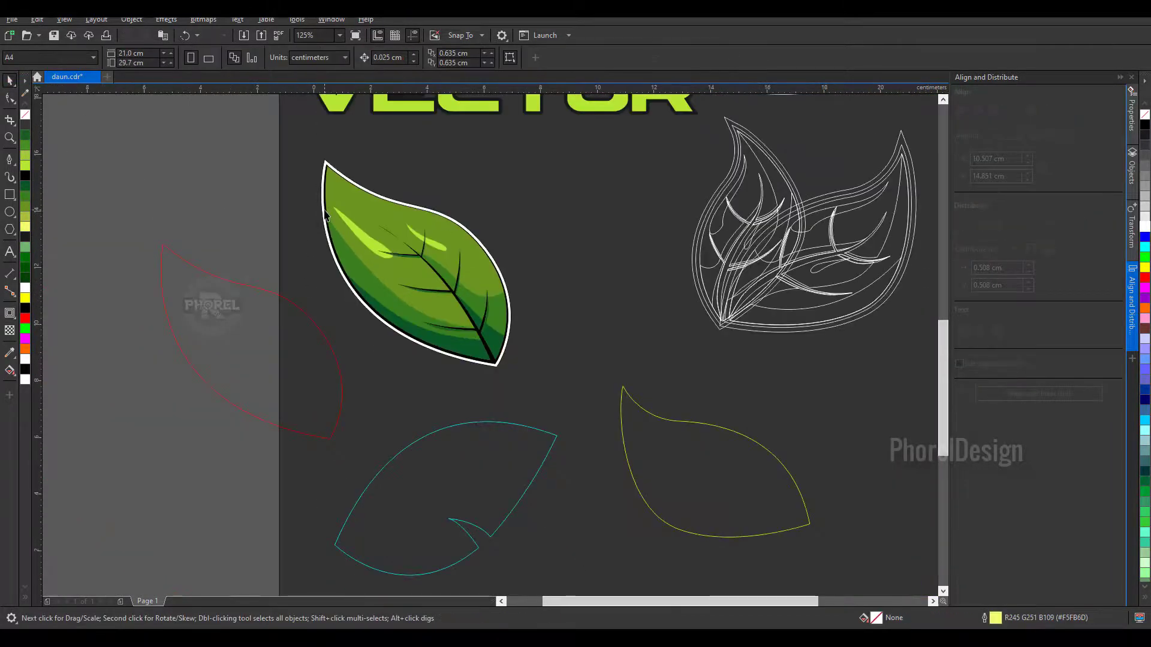
Step: Give the leaf a dark green outline from the palette and check its outline width options
{"action": "left_click", "coordinate": [326, 216]}
{"action": "right_click", "coordinate": [26, 135]}
{"action": "left_click", "coordinate": [528, 405]}
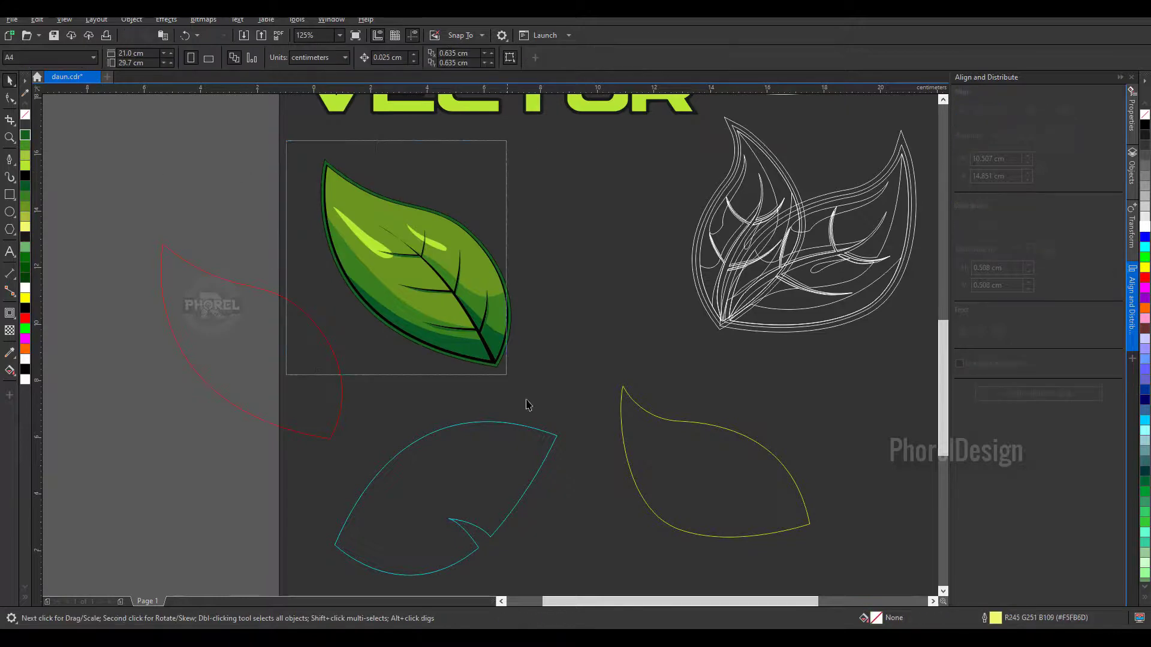
{"action": "left_click", "coordinate": [456, 288]}
{"action": "left_click", "coordinate": [527, 58]}
{"action": "left_click", "coordinate": [510, 89]}
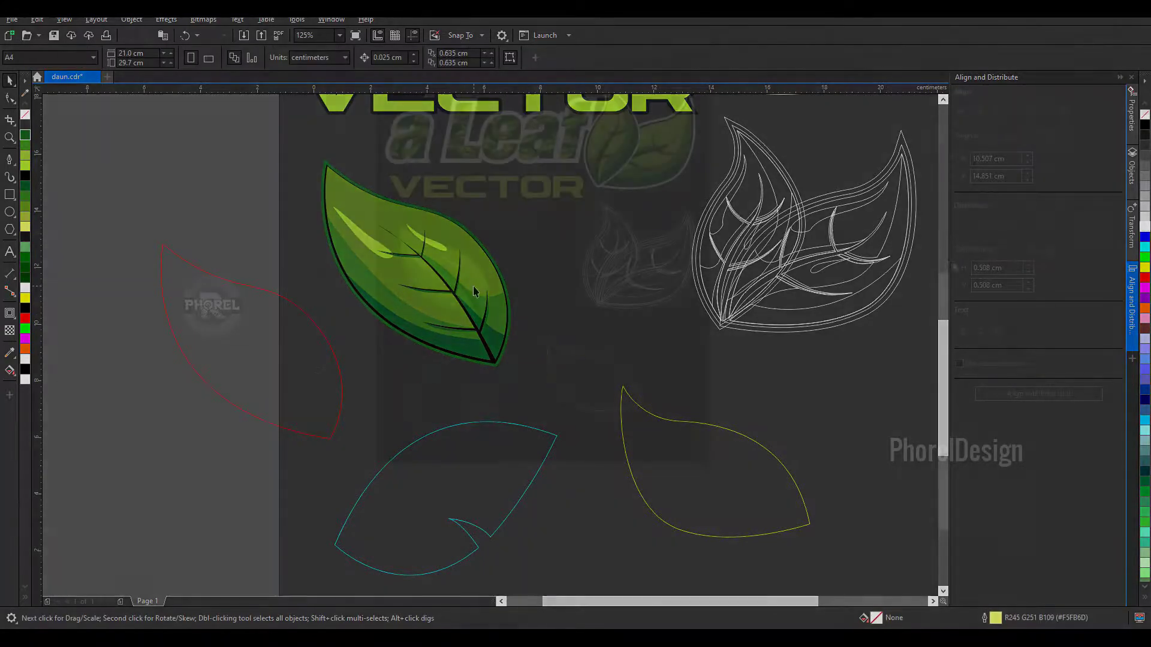